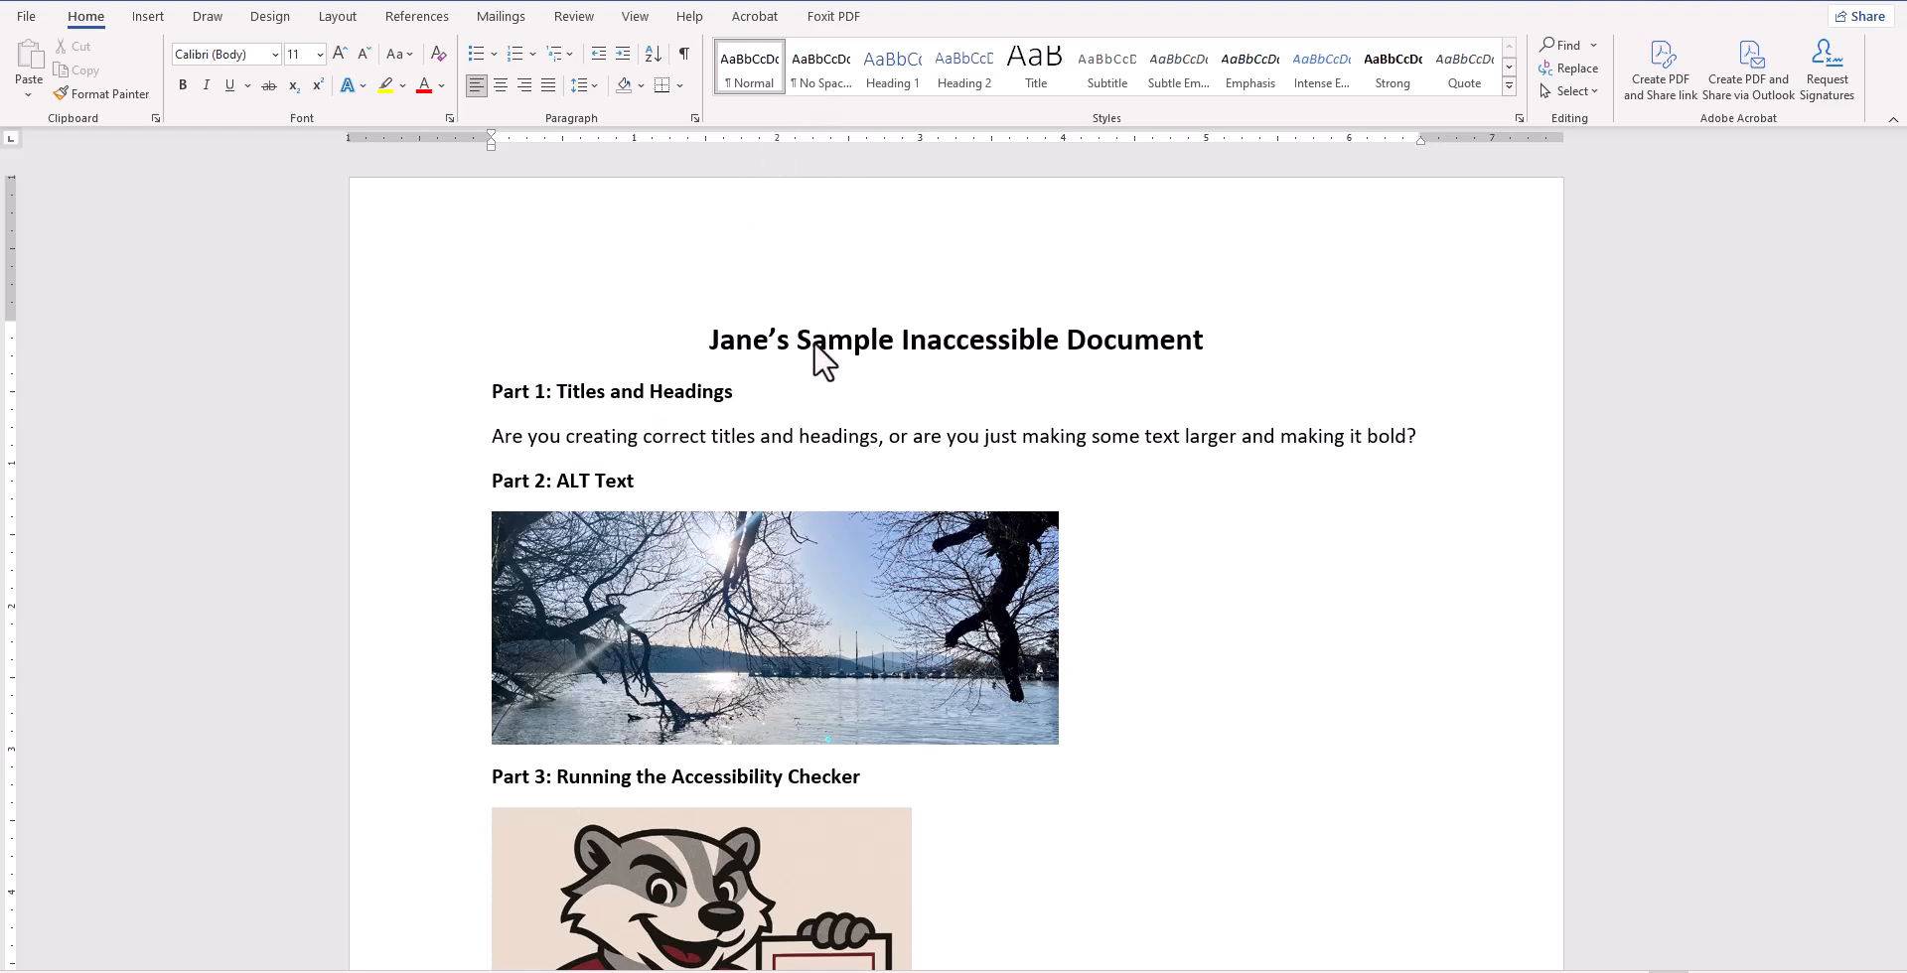
# - Apply the Title style to the document title line and center it
pyautogui.moveTo(713, 340); pyautogui.dragTo(1195, 346)
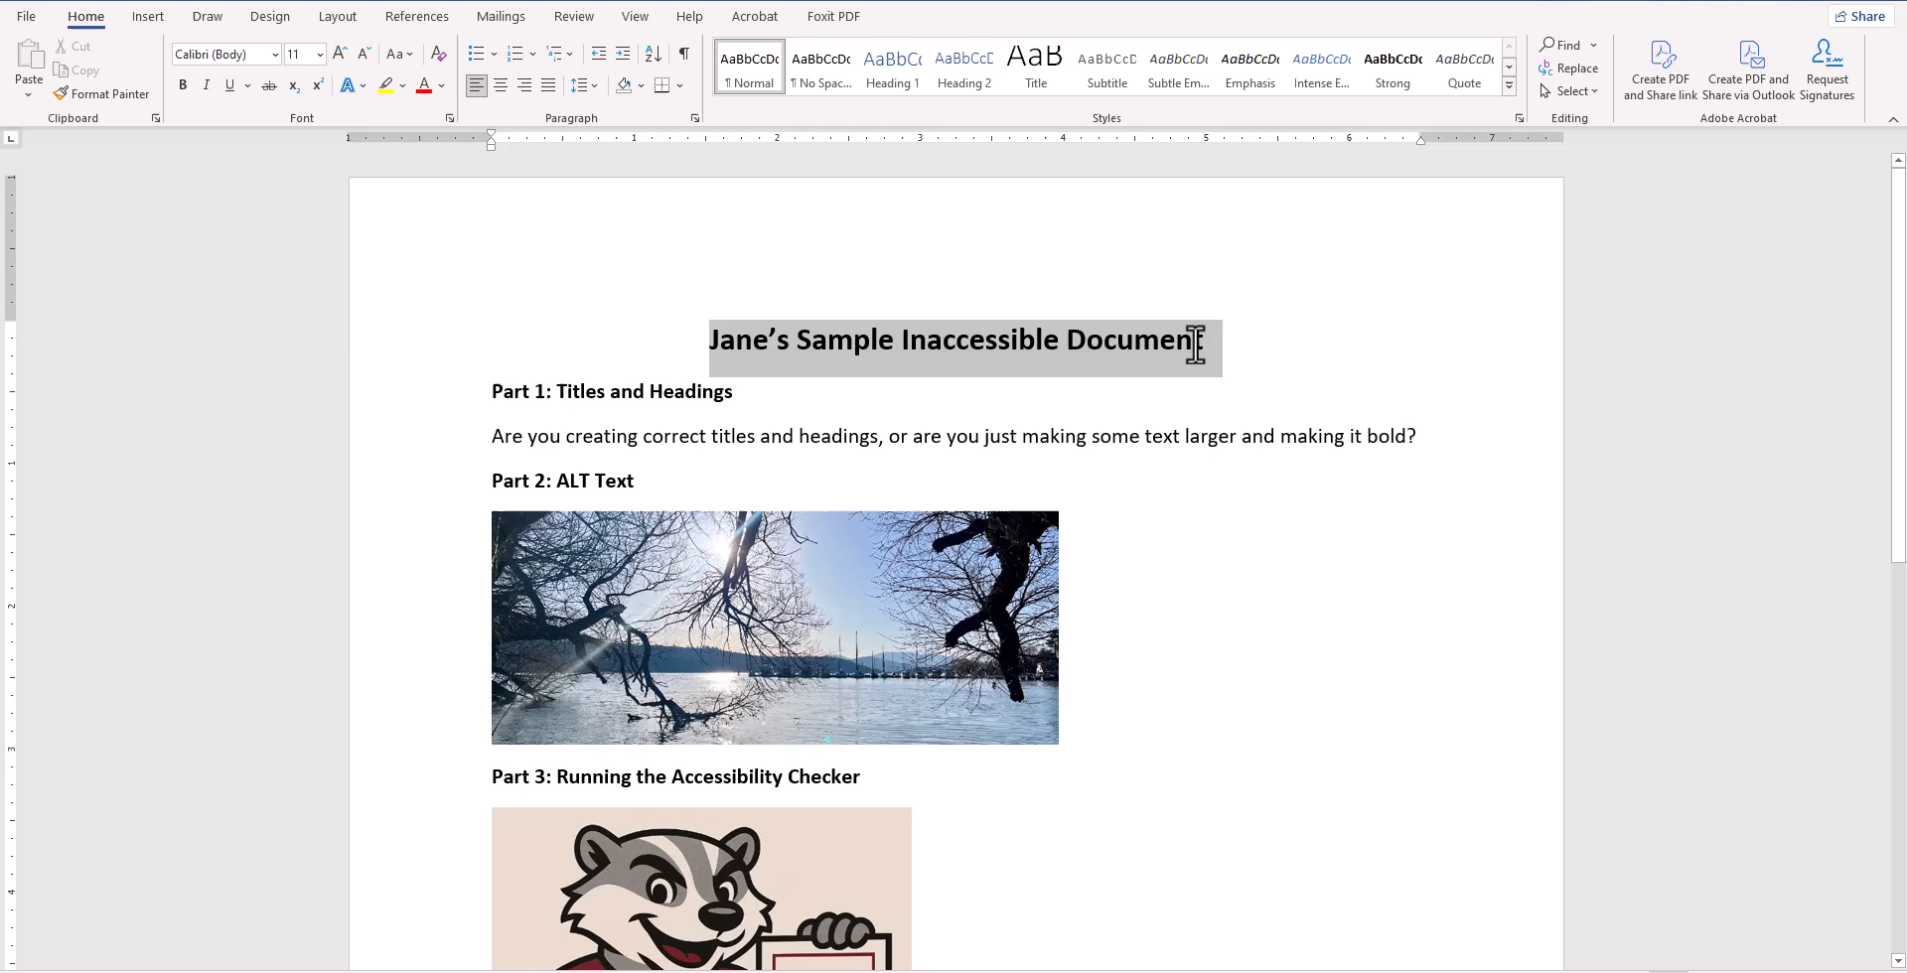
pyautogui.click(1053, 81)
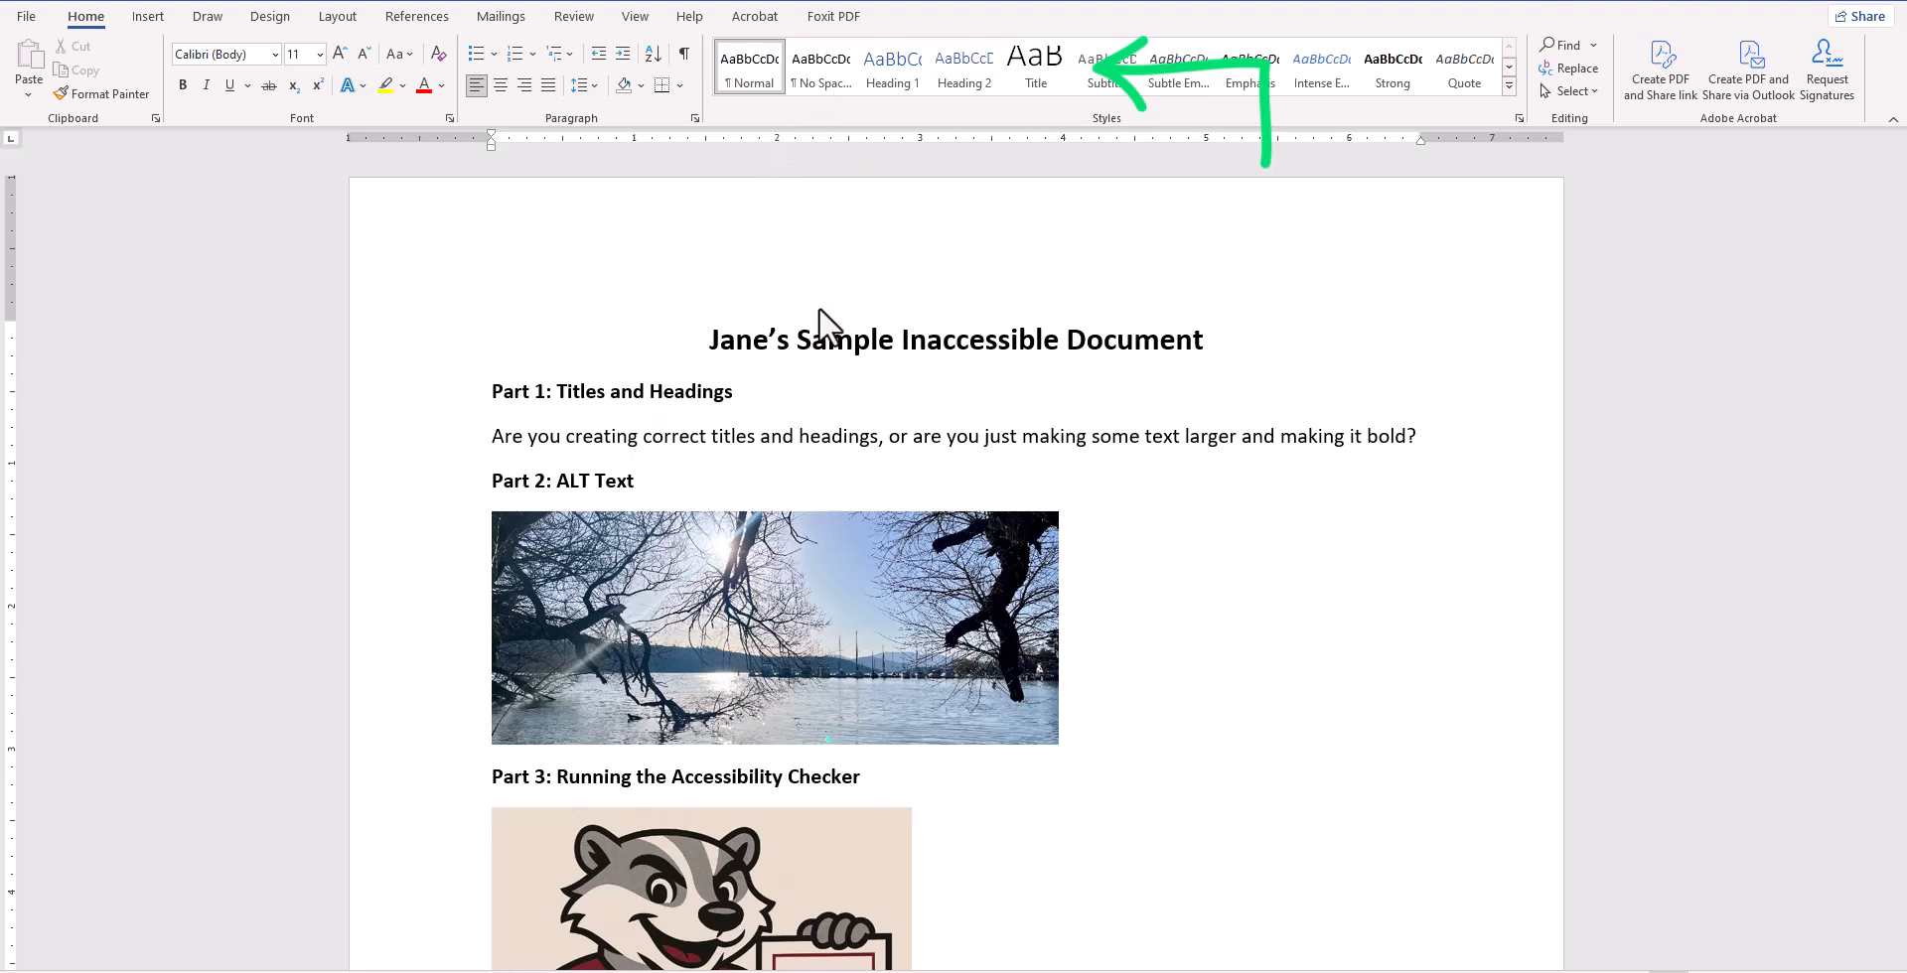
pyautogui.moveTo(704, 342); pyautogui.dragTo(1196, 346)
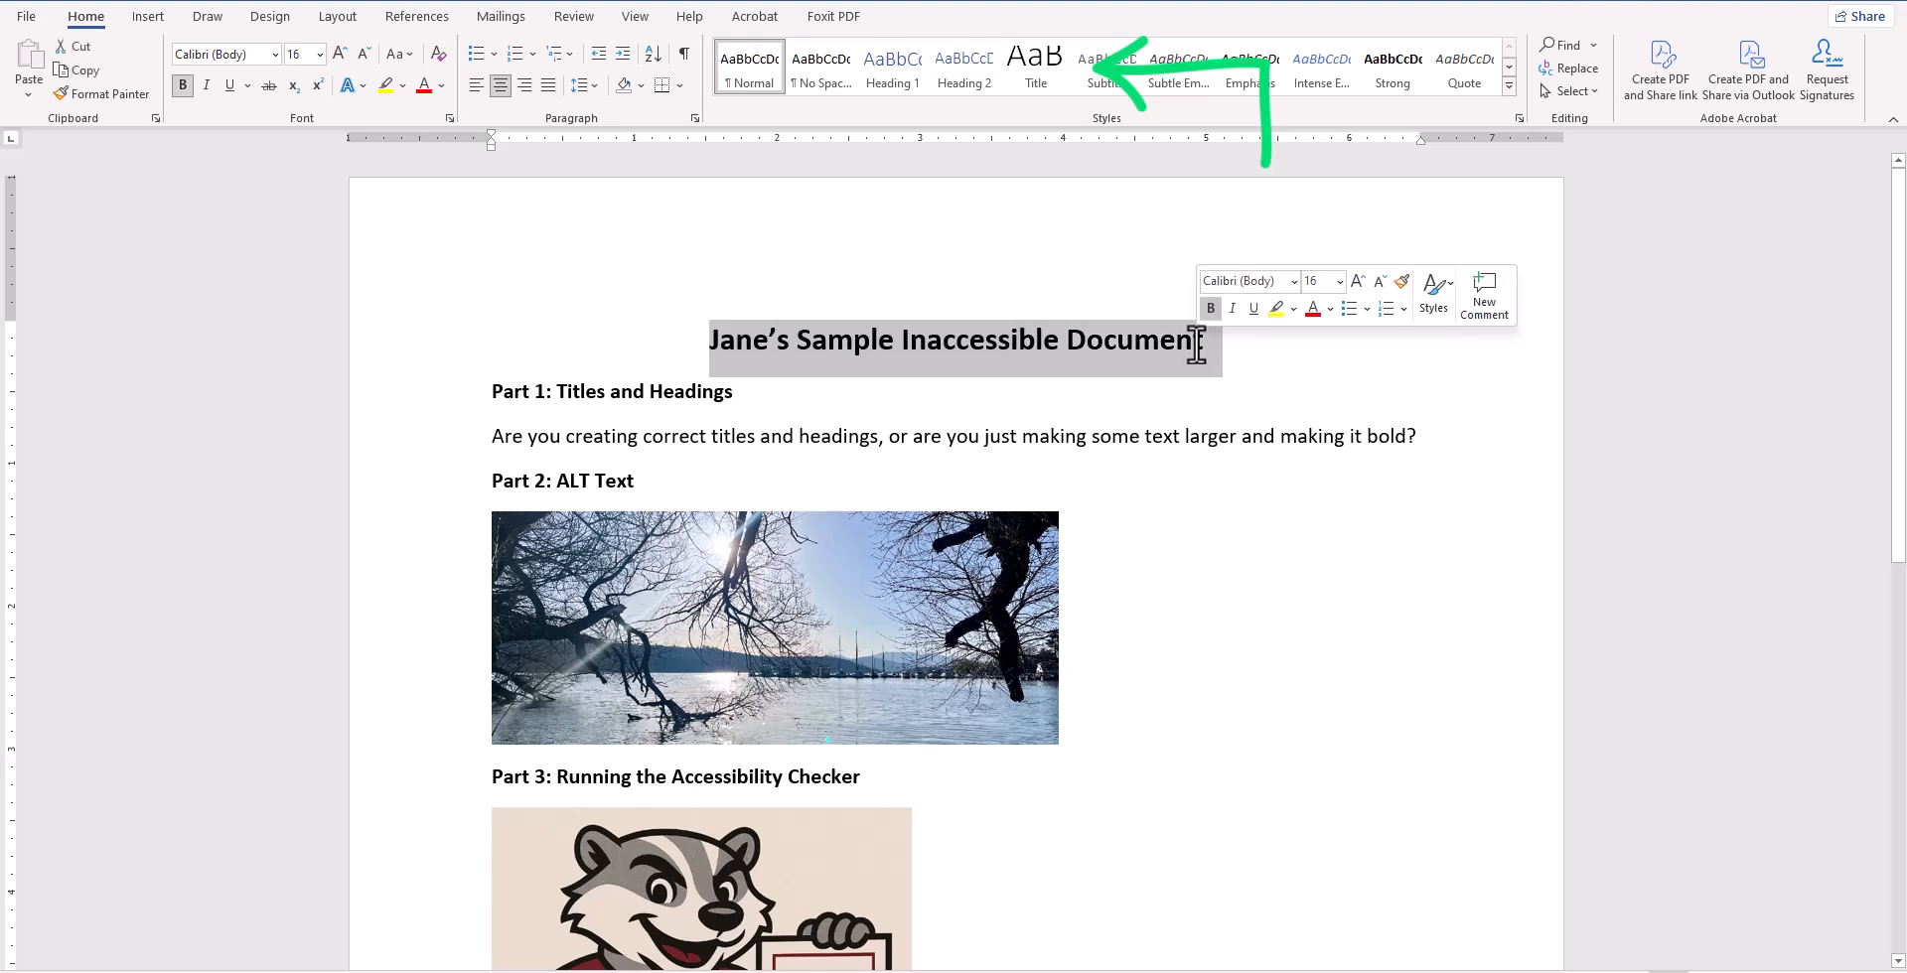
pyautogui.click(1053, 81)
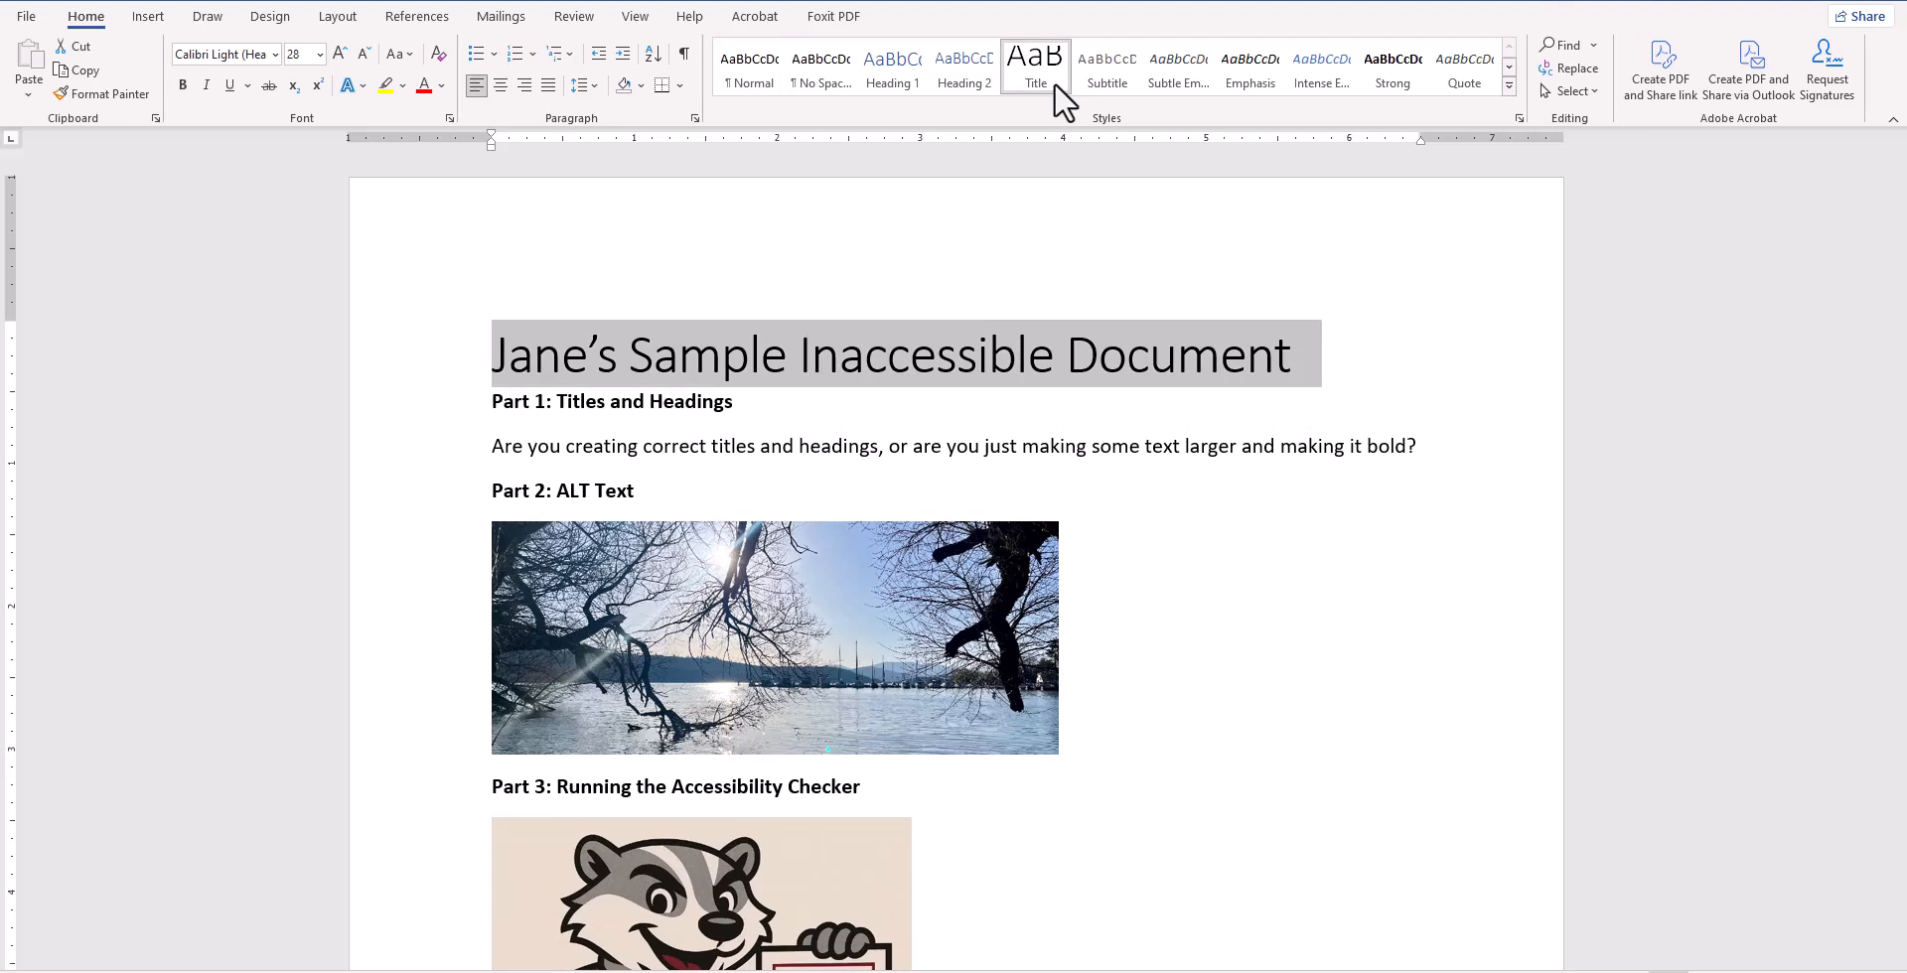
pyautogui.click(502, 84)
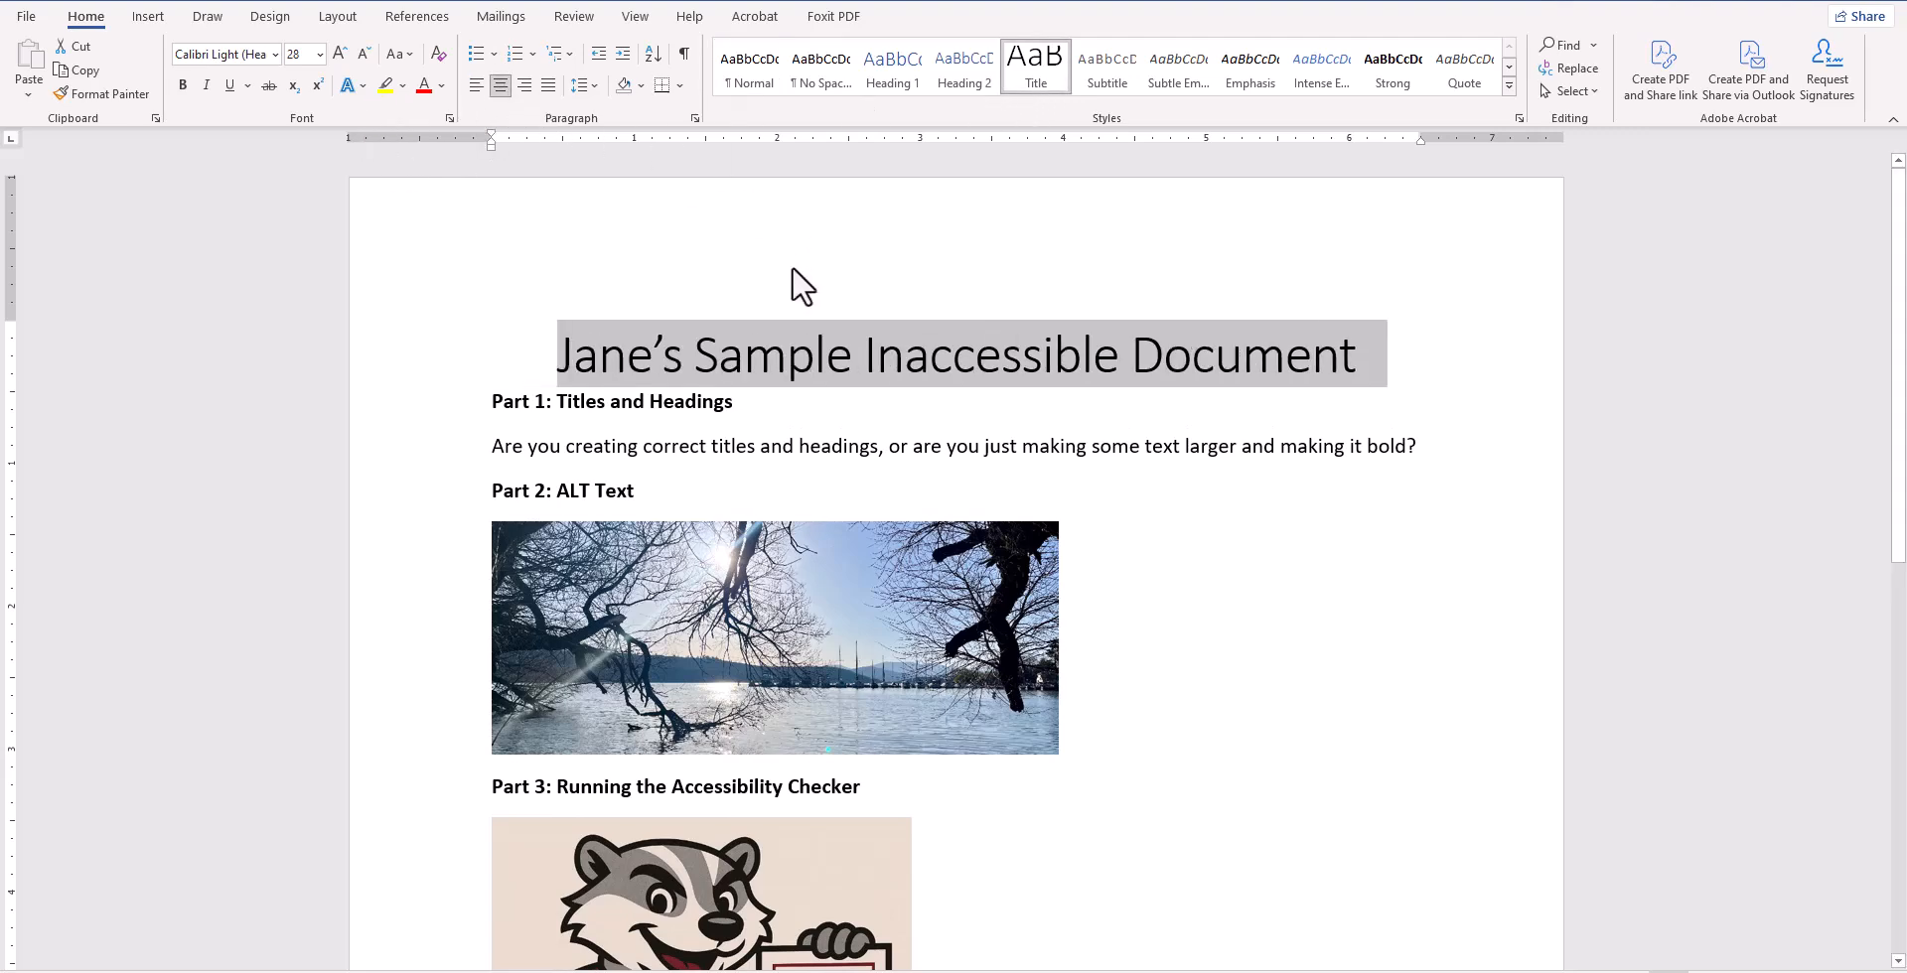
# - Apply the Heading 1 style to the "Part 1: Titles and Headings" line and set its font color to Automatic black
pyautogui.click(621, 406)
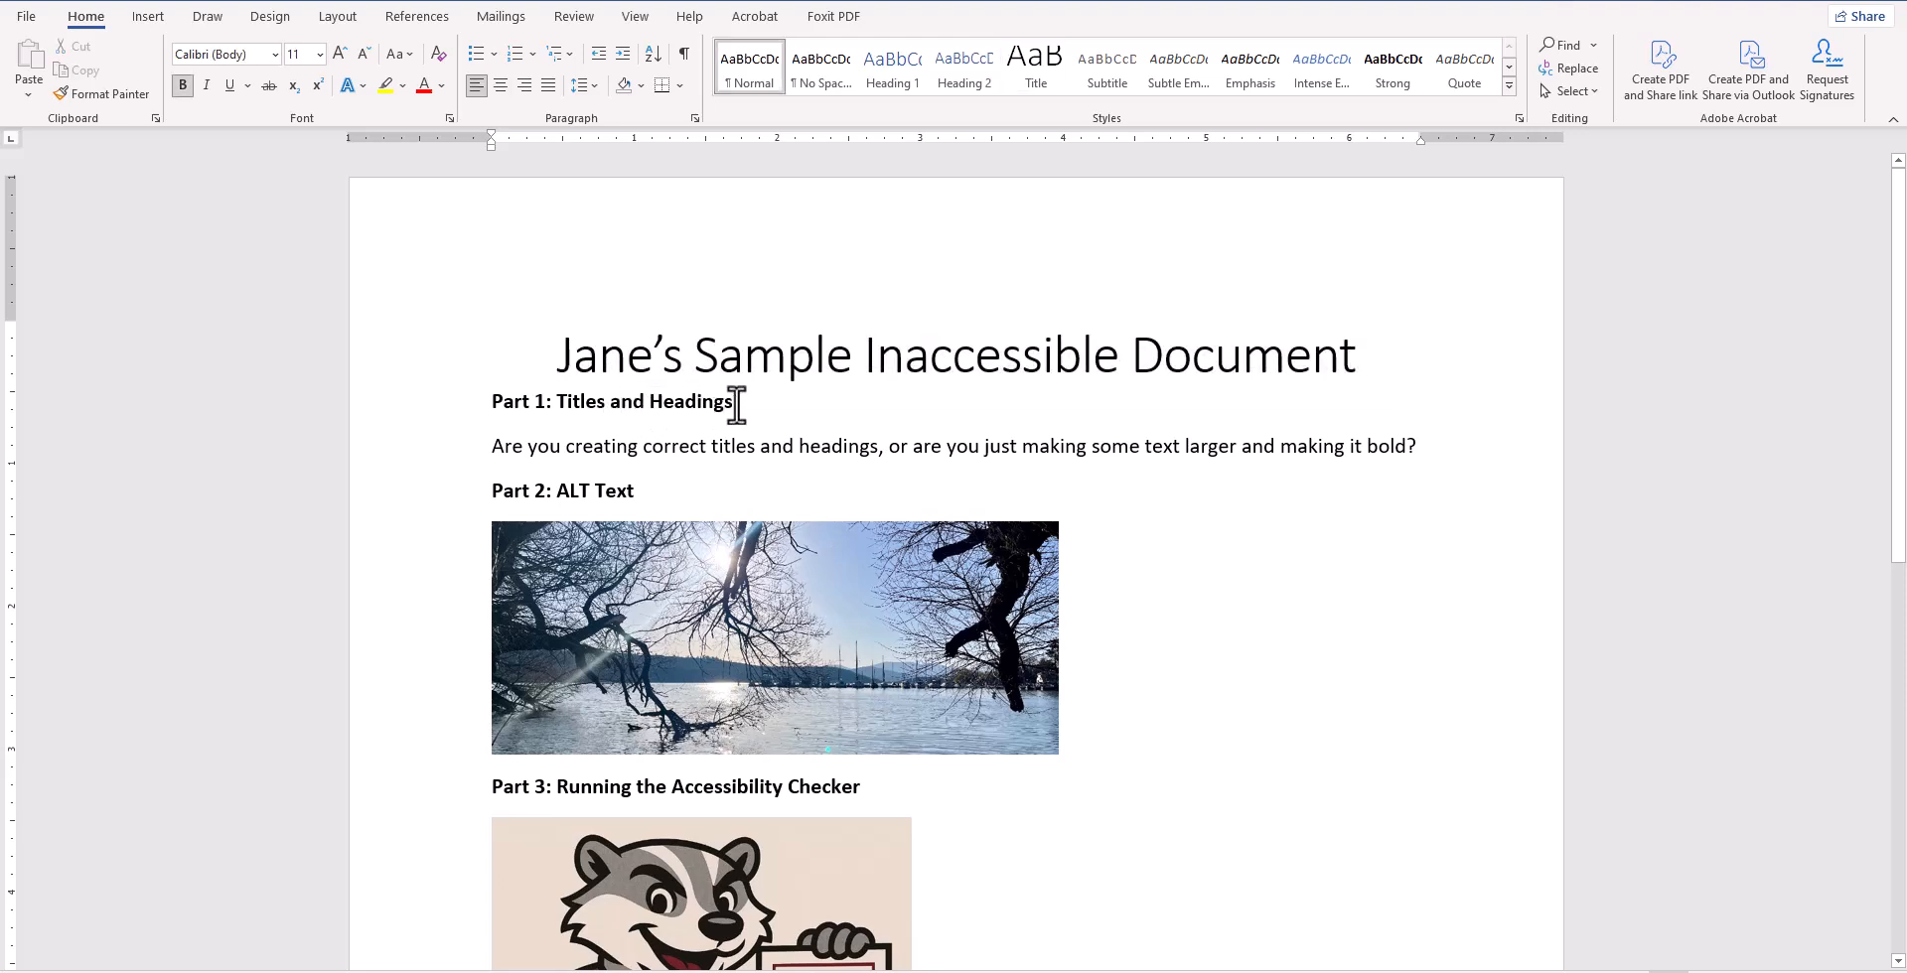
pyautogui.moveTo(736, 403); pyautogui.dragTo(493, 408)
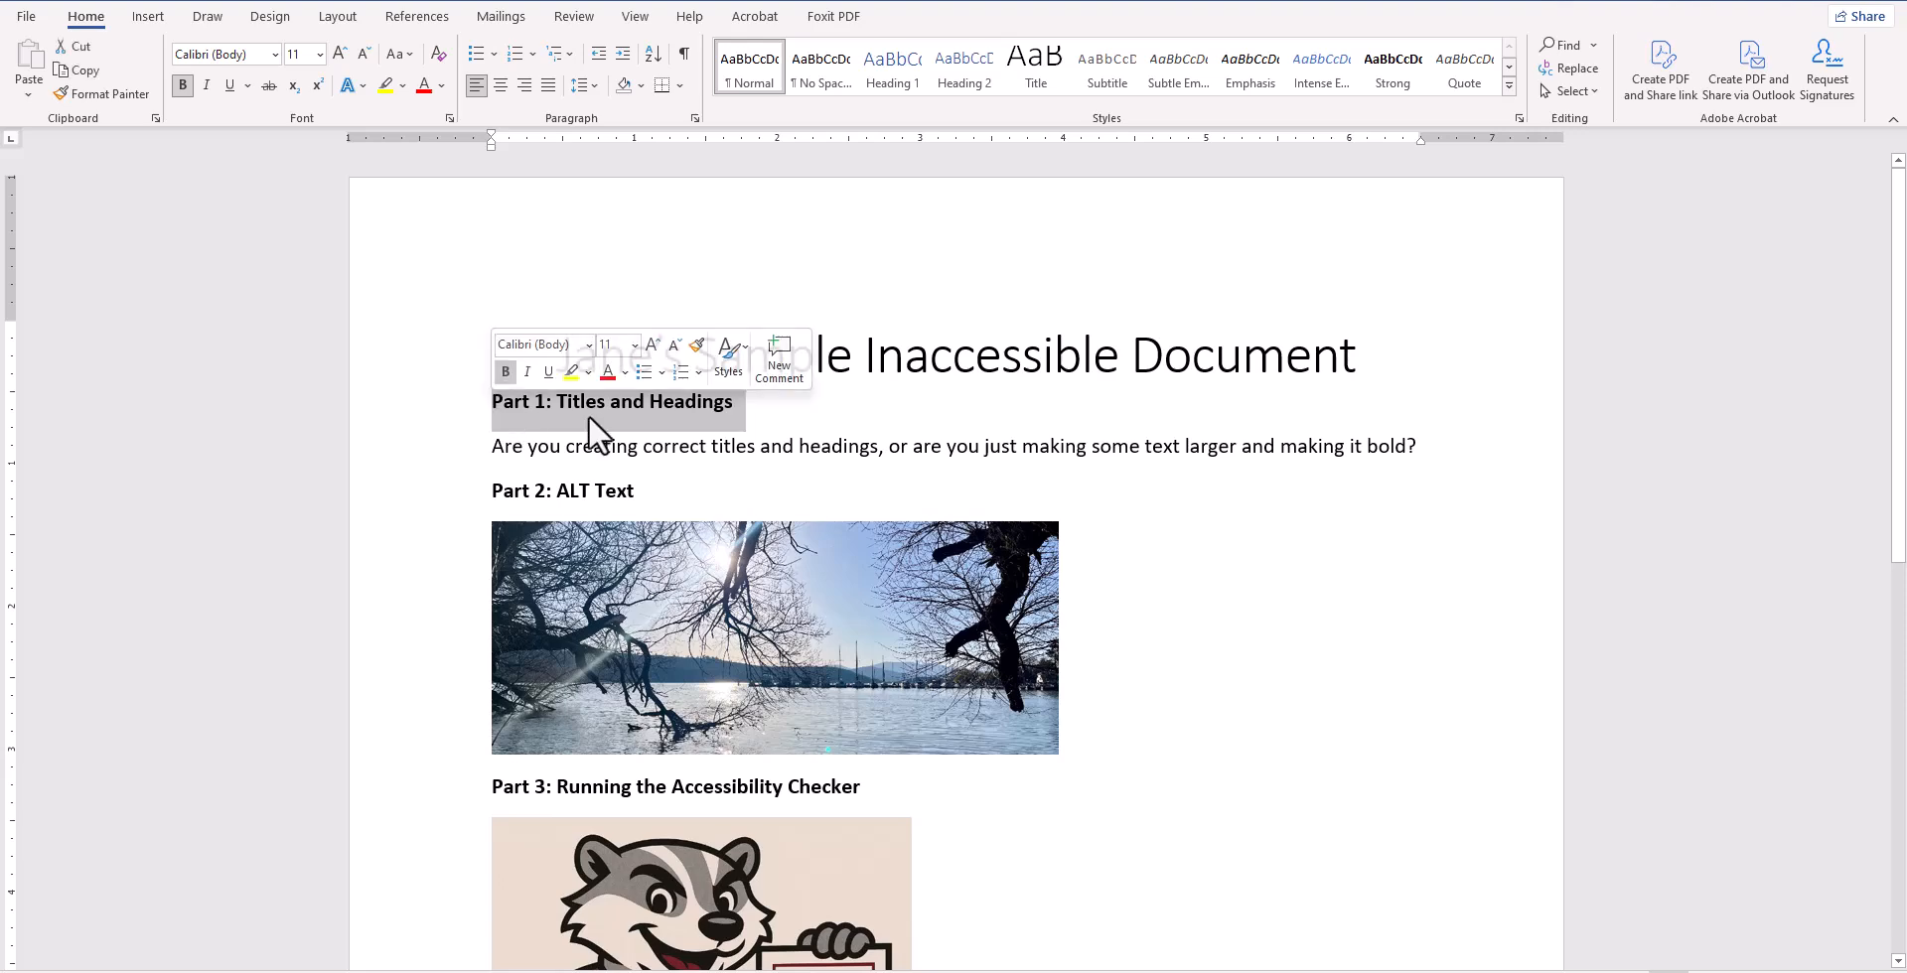
pyautogui.click(897, 68)
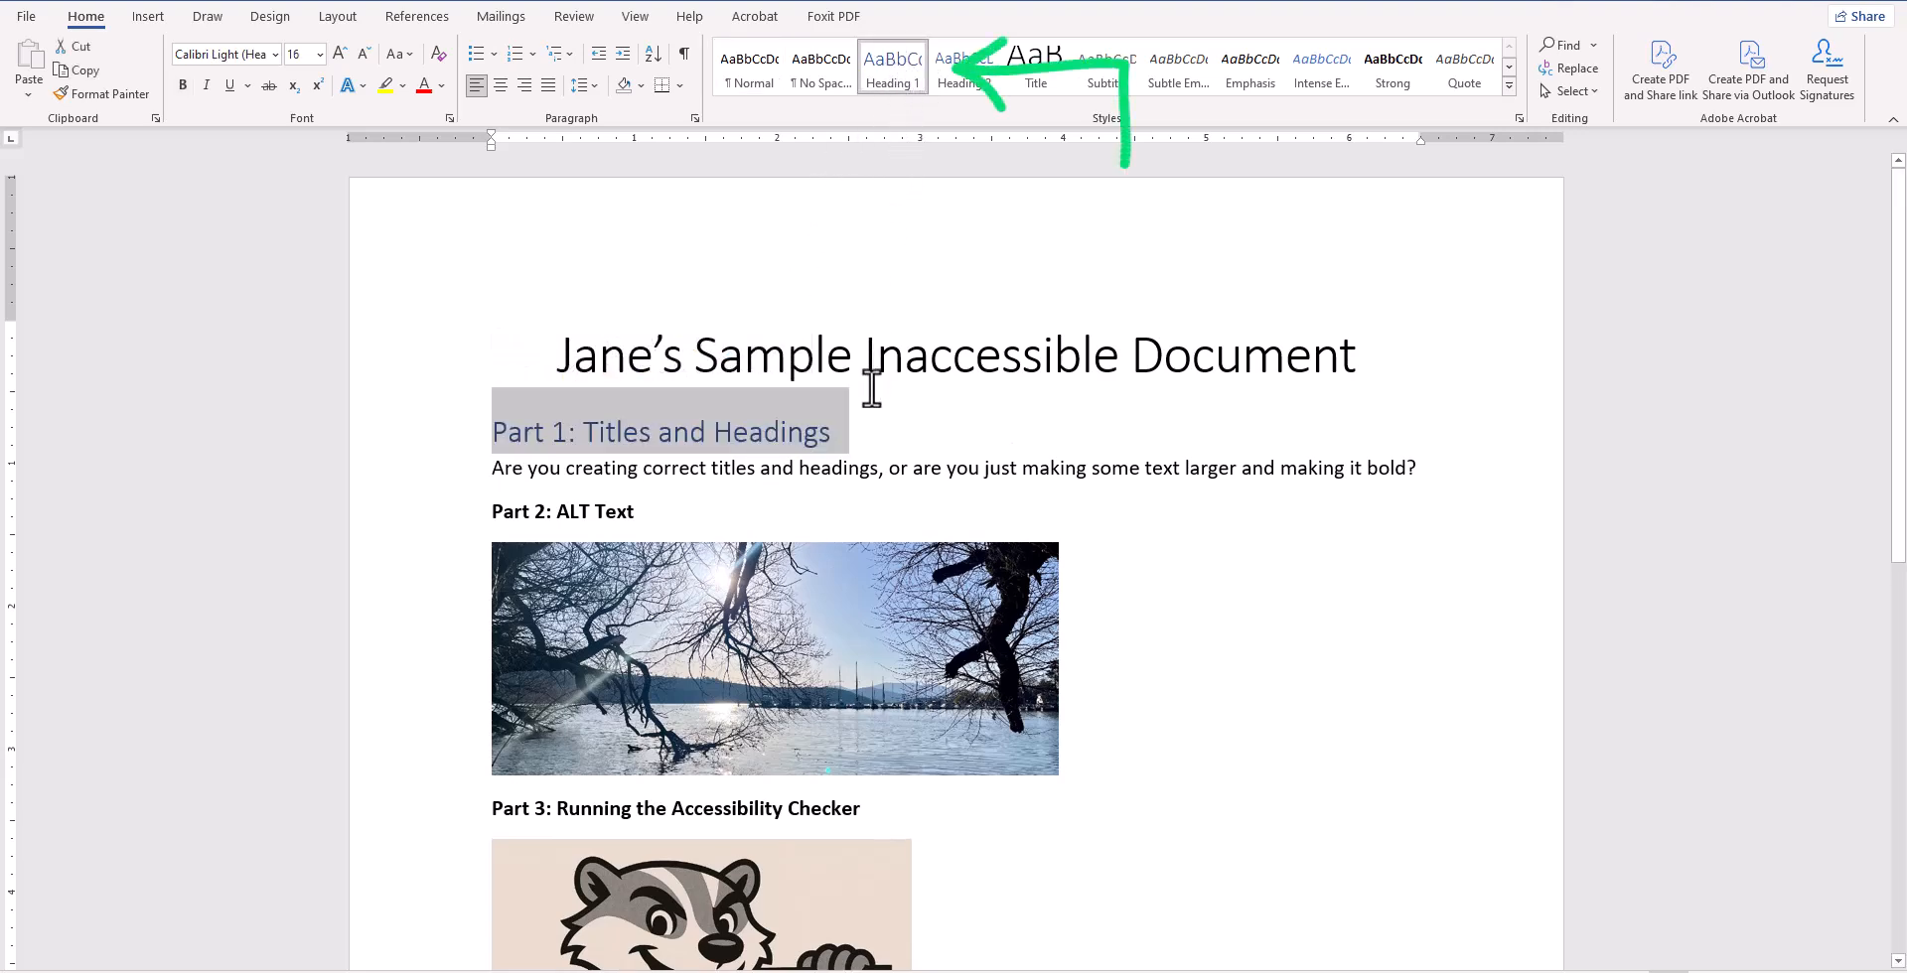
pyautogui.click(442, 85)
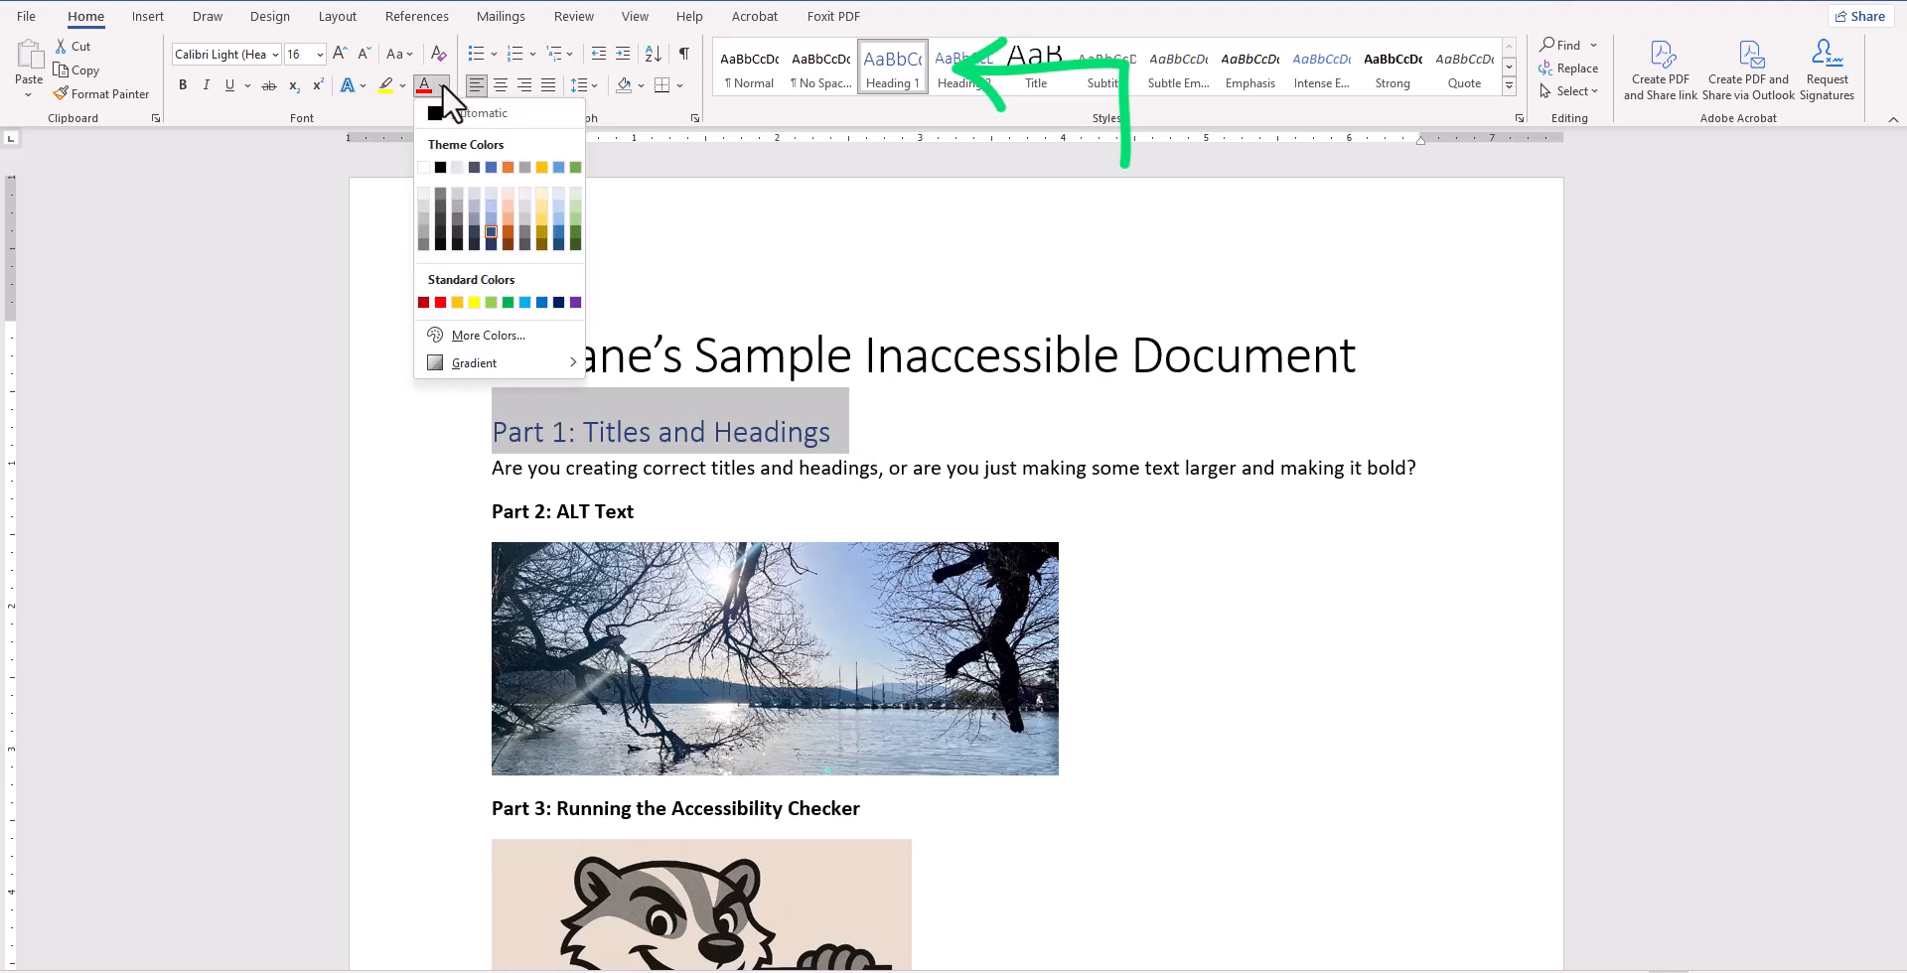
pyautogui.click(445, 105)
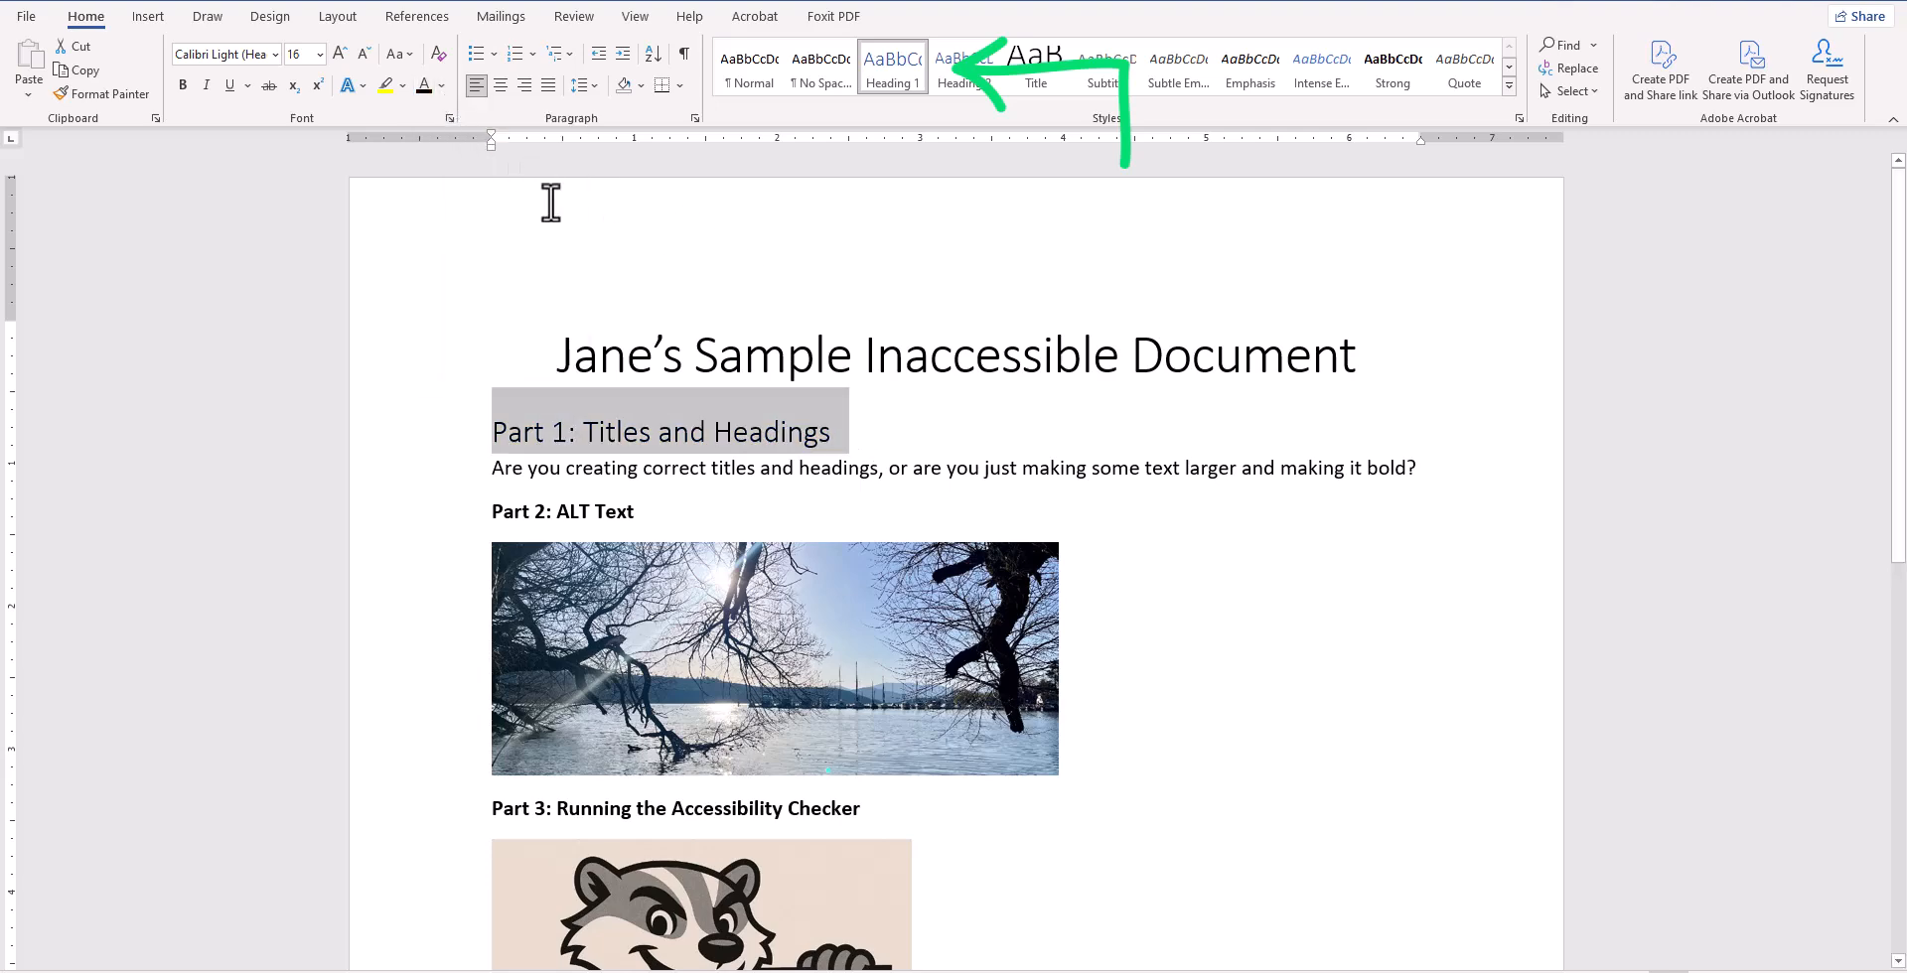
# - Format the "Part 2: ALT Text" and "Part 3: Running the Accessibility Checker" lines as Heading 1 with black text
pyautogui.moveTo(635, 513); pyautogui.dragTo(494, 512)
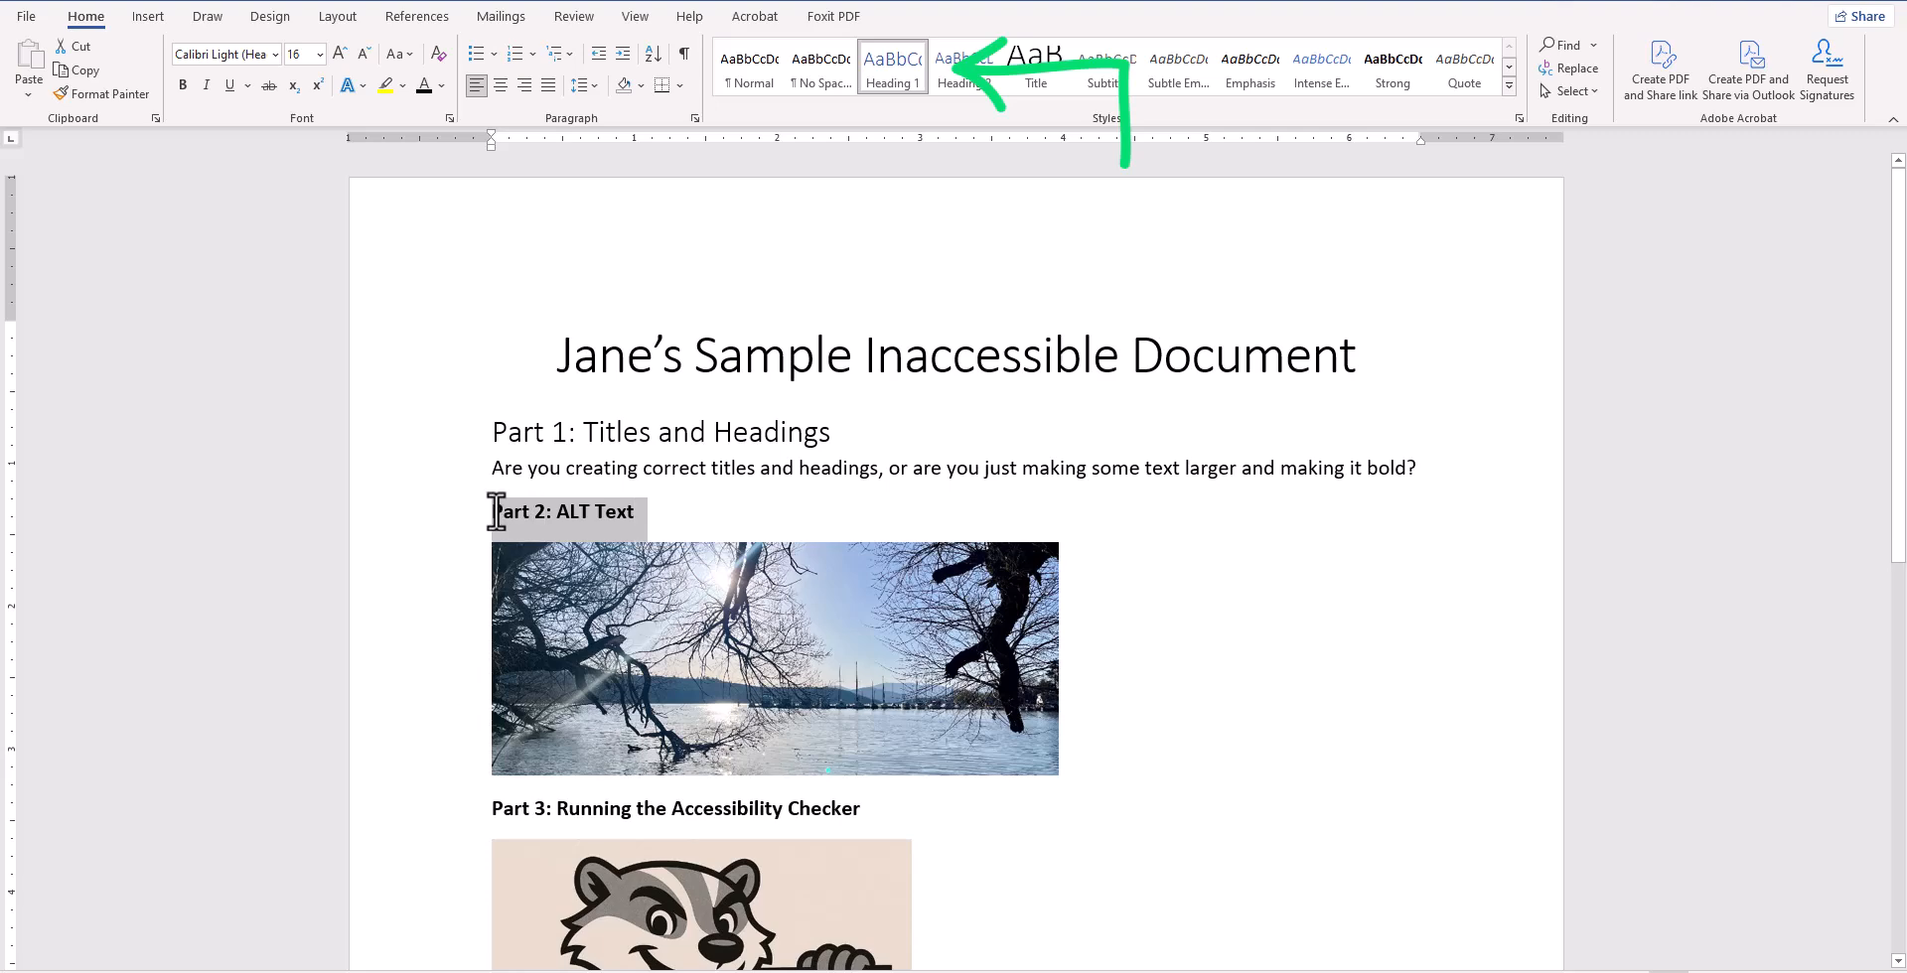
pyautogui.click(897, 60)
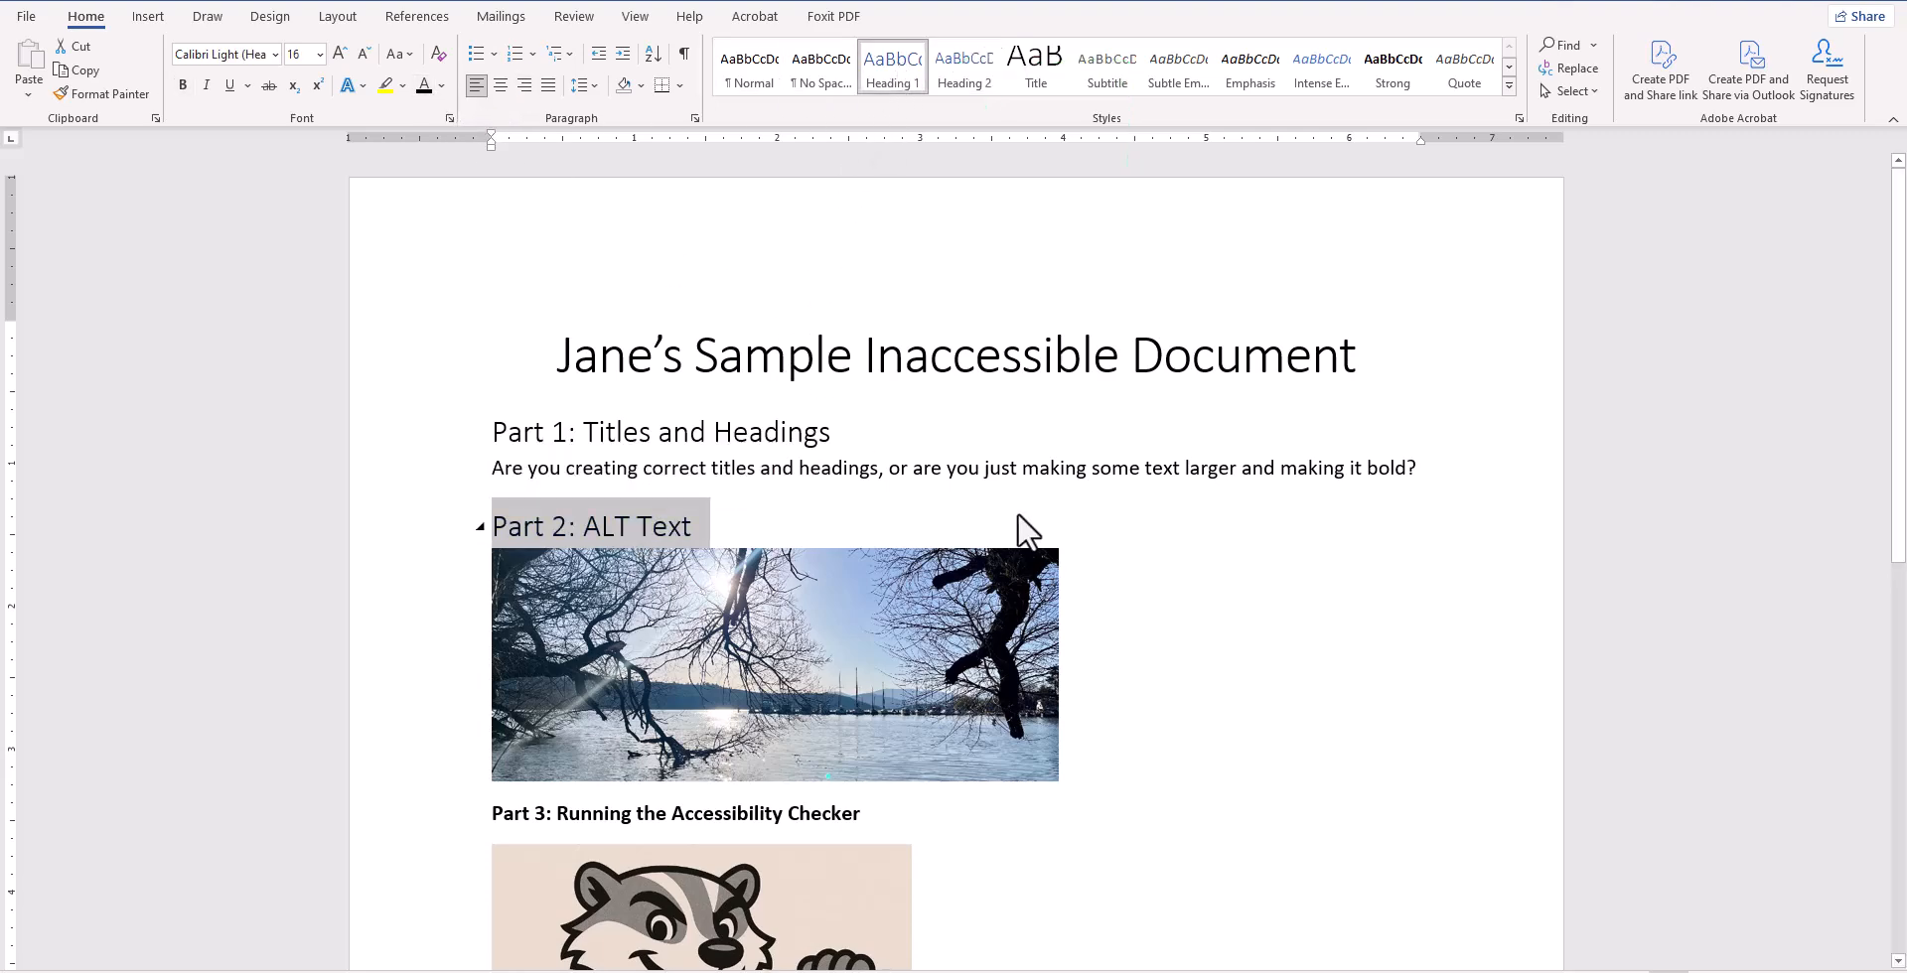
pyautogui.scroll(-3, 1013, 525)
pyautogui.moveTo(867, 600); pyautogui.dragTo(471, 617)
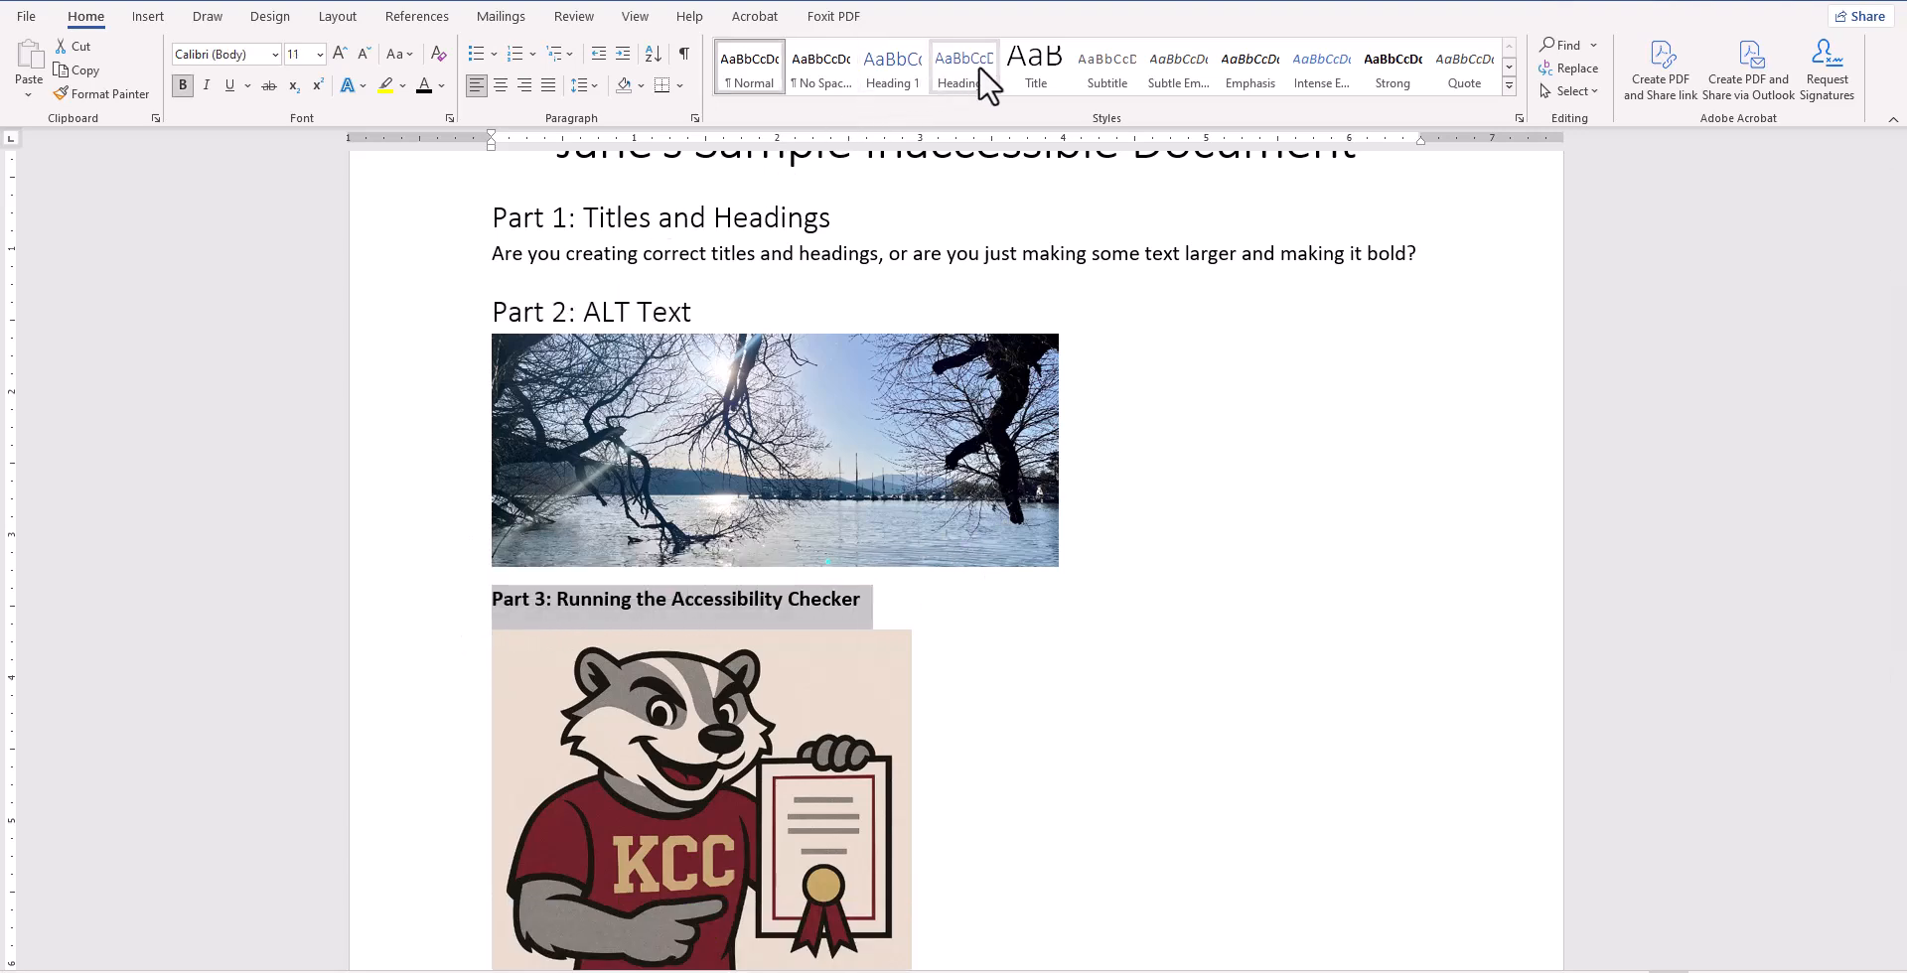
pyautogui.click(901, 66)
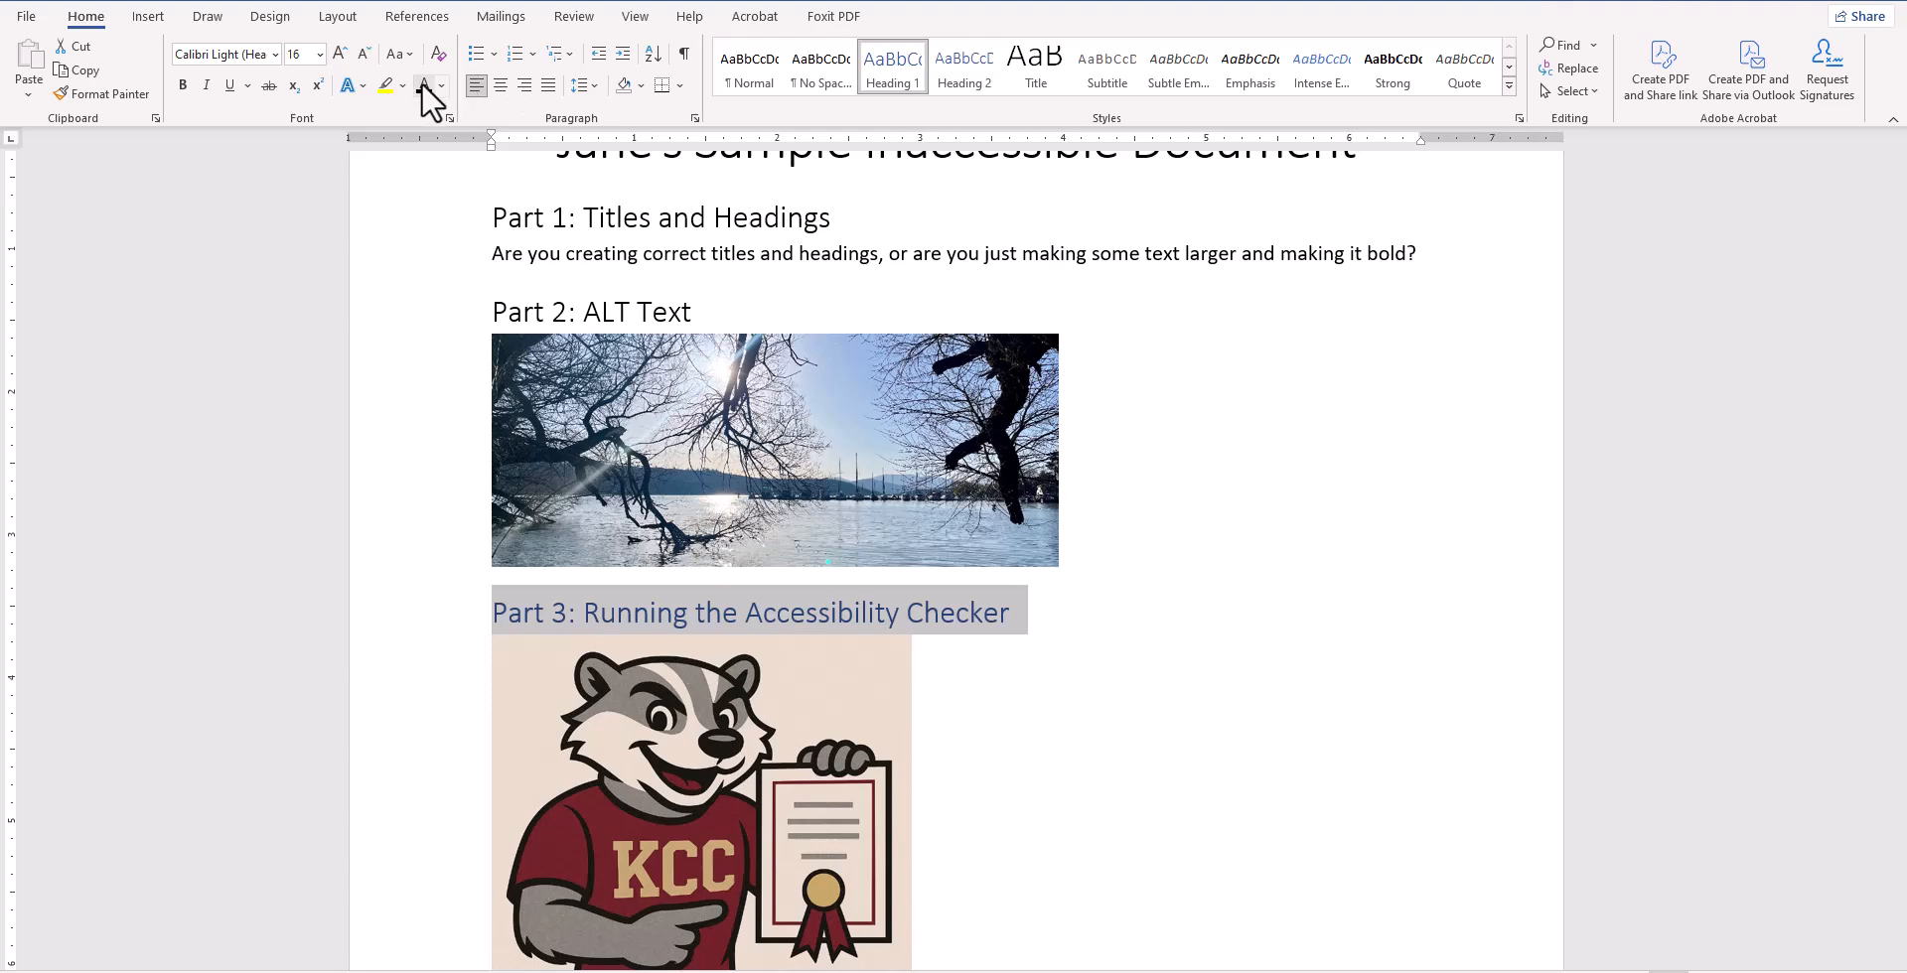
pyautogui.click(1160, 595)
# - Format the "Part 4: Saving a Word file as a PDF" line as Heading 1 with black text
pyautogui.scroll(-4, 1163, 590)
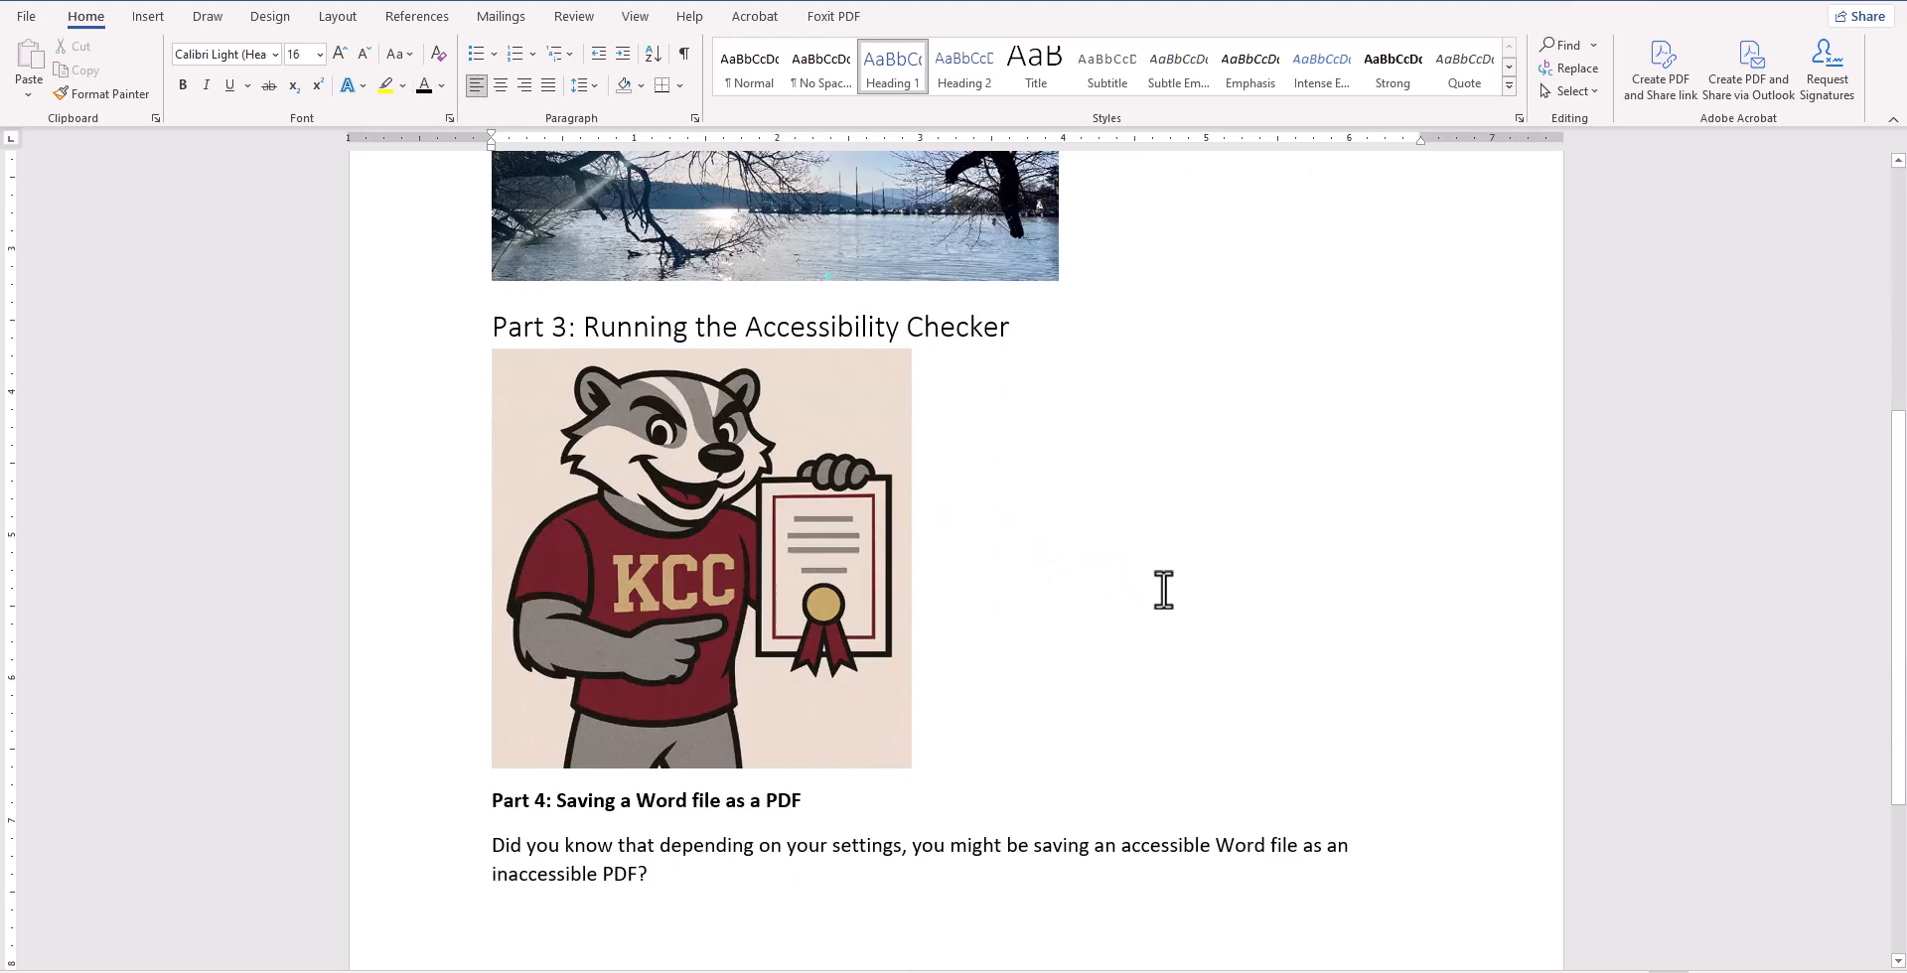
pyautogui.scroll(-2, 1163, 590)
pyautogui.moveTo(794, 655); pyautogui.dragTo(468, 657)
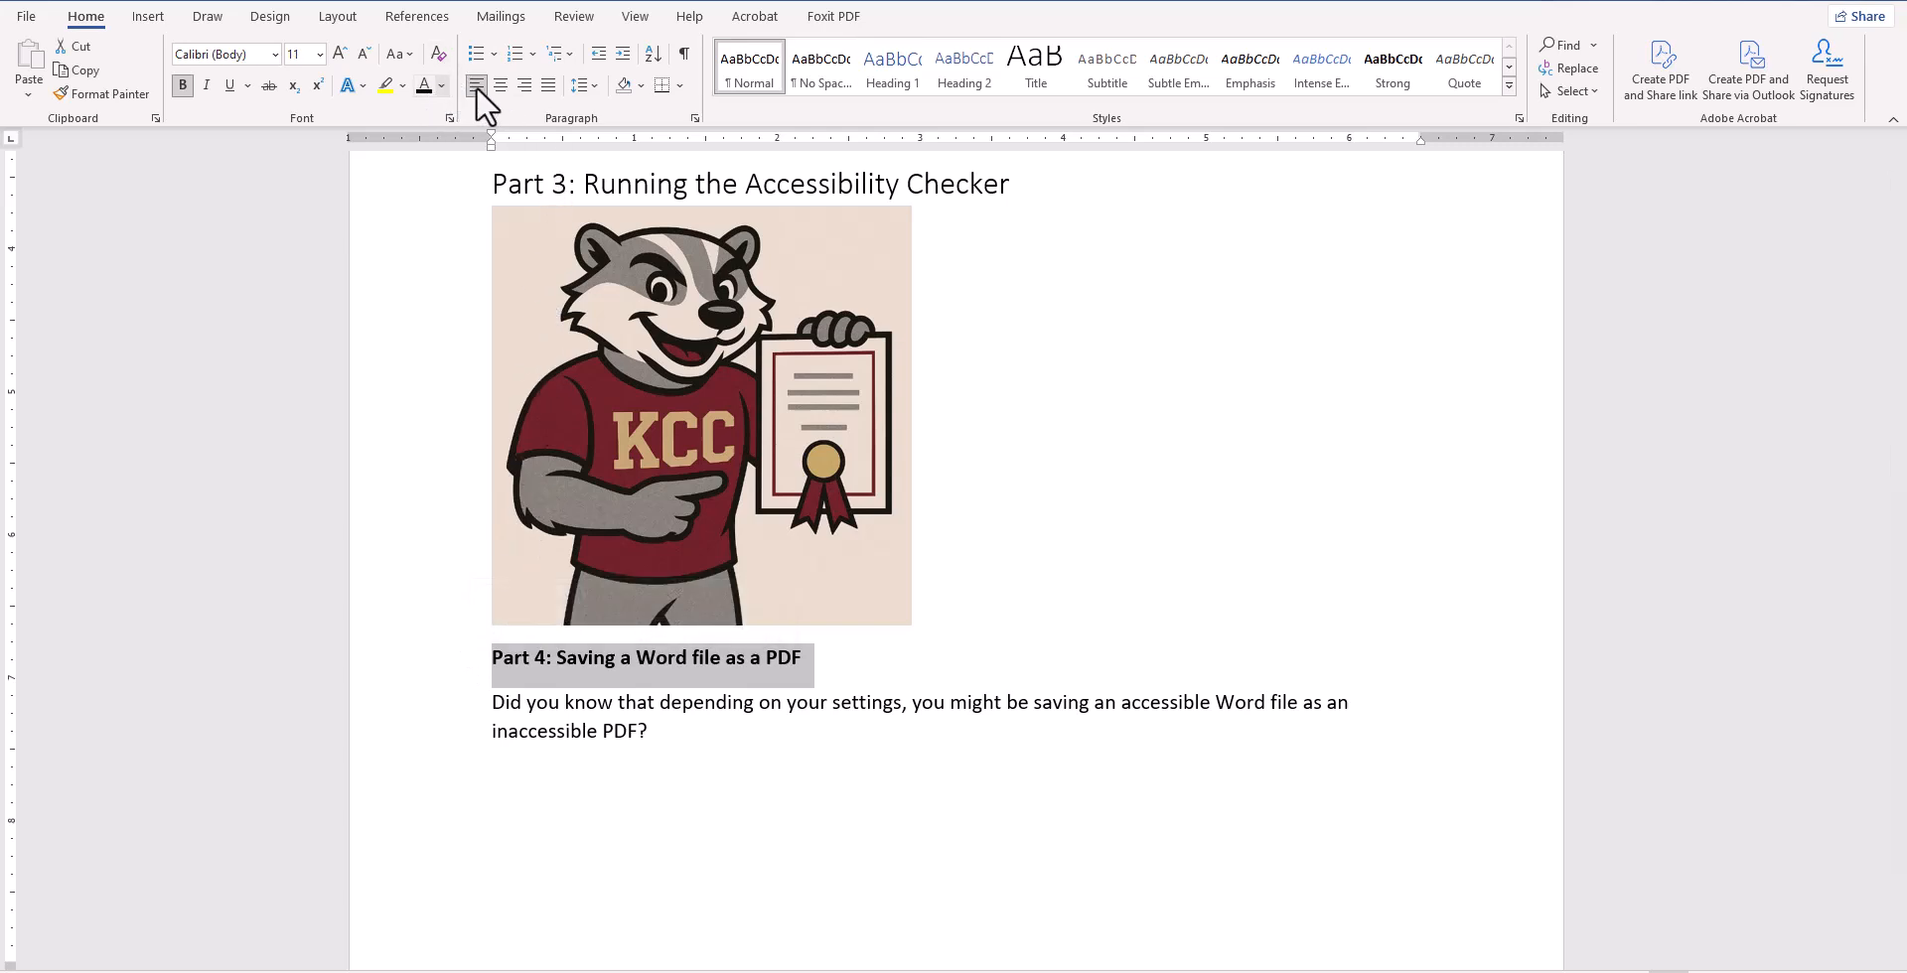
pyautogui.click(910, 69)
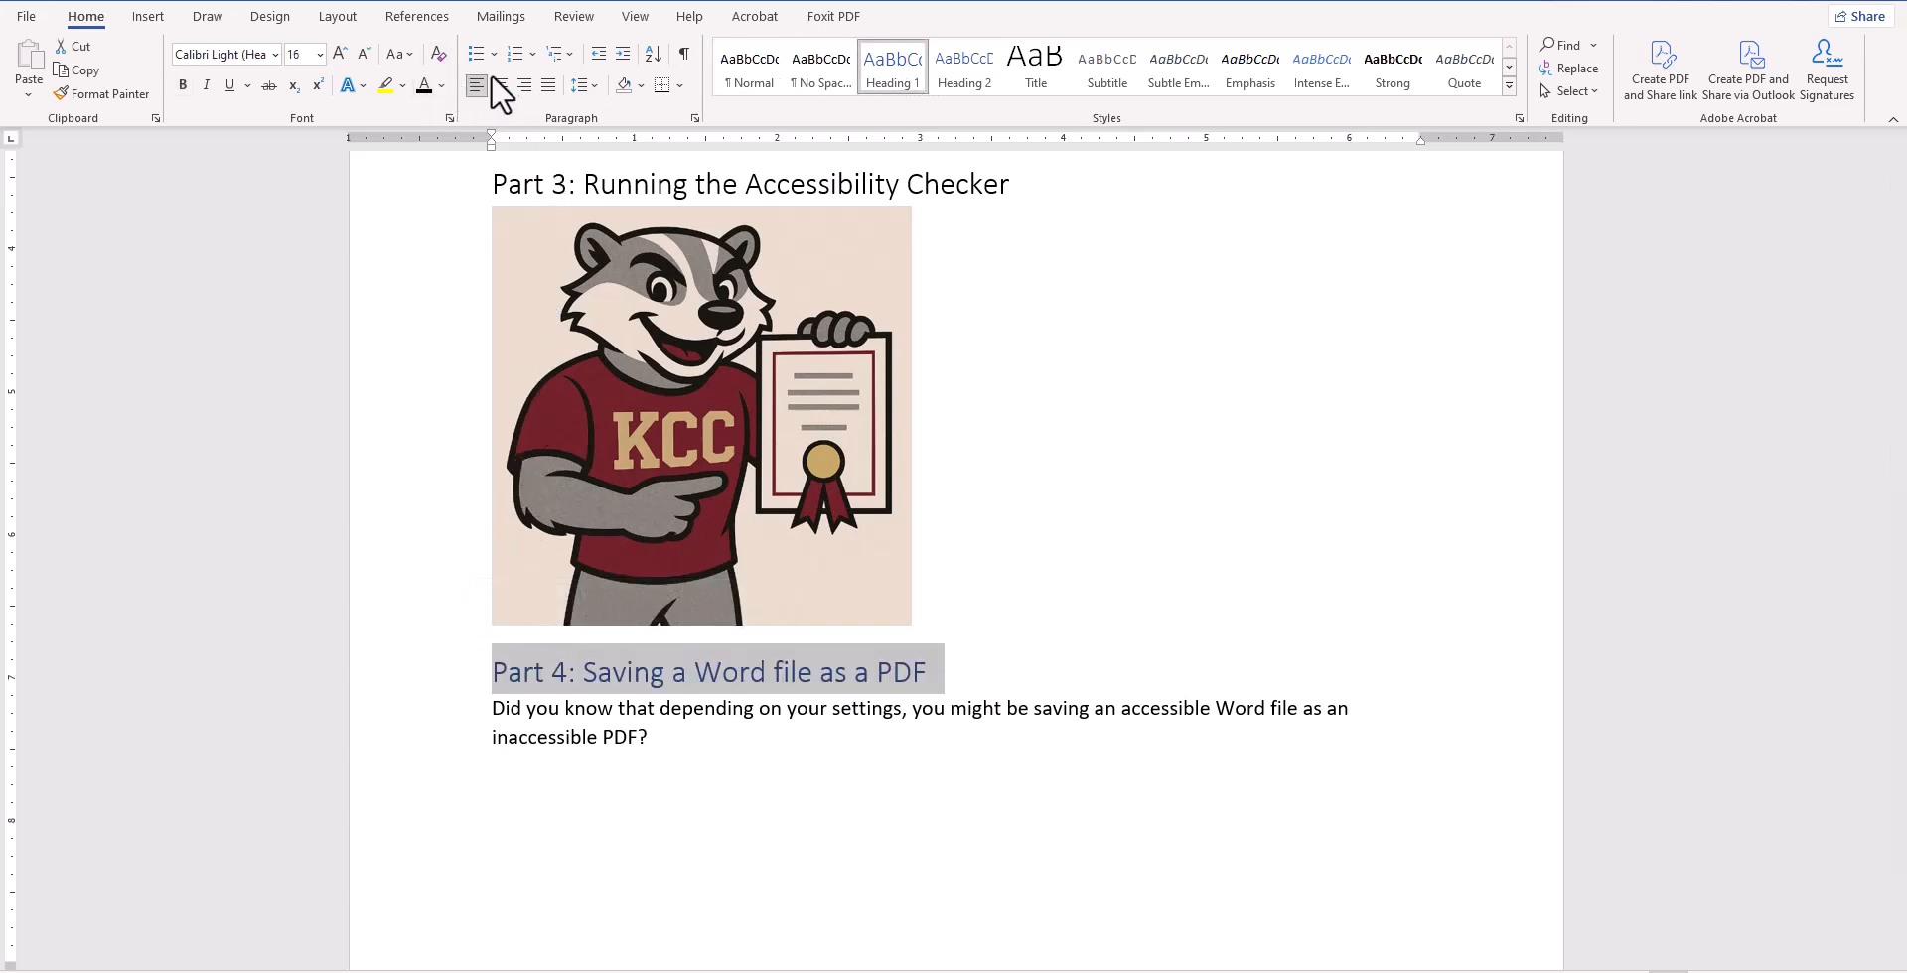
pyautogui.click(1136, 482)
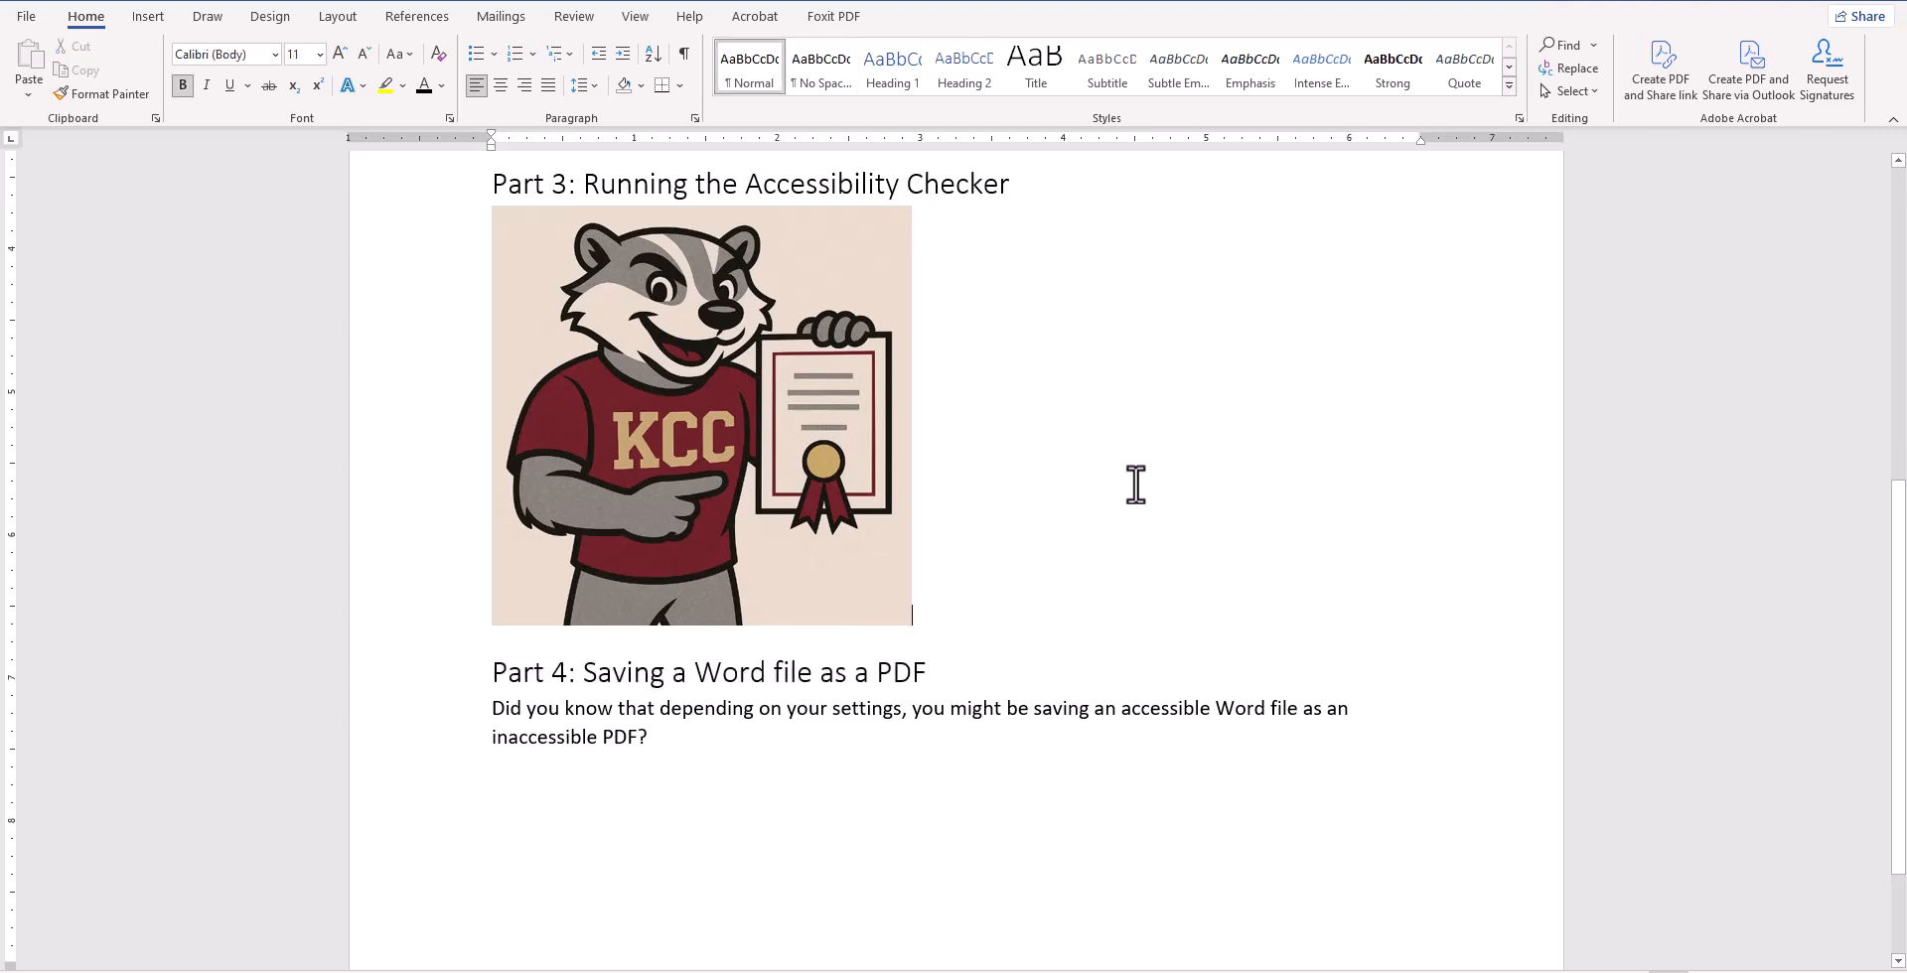
# - Add the alt text "Klamath lake at dusk" to the lake picture under Part 2
pyautogui.scroll(1, 1137, 484)
pyautogui.scroll(8, 1136, 483)
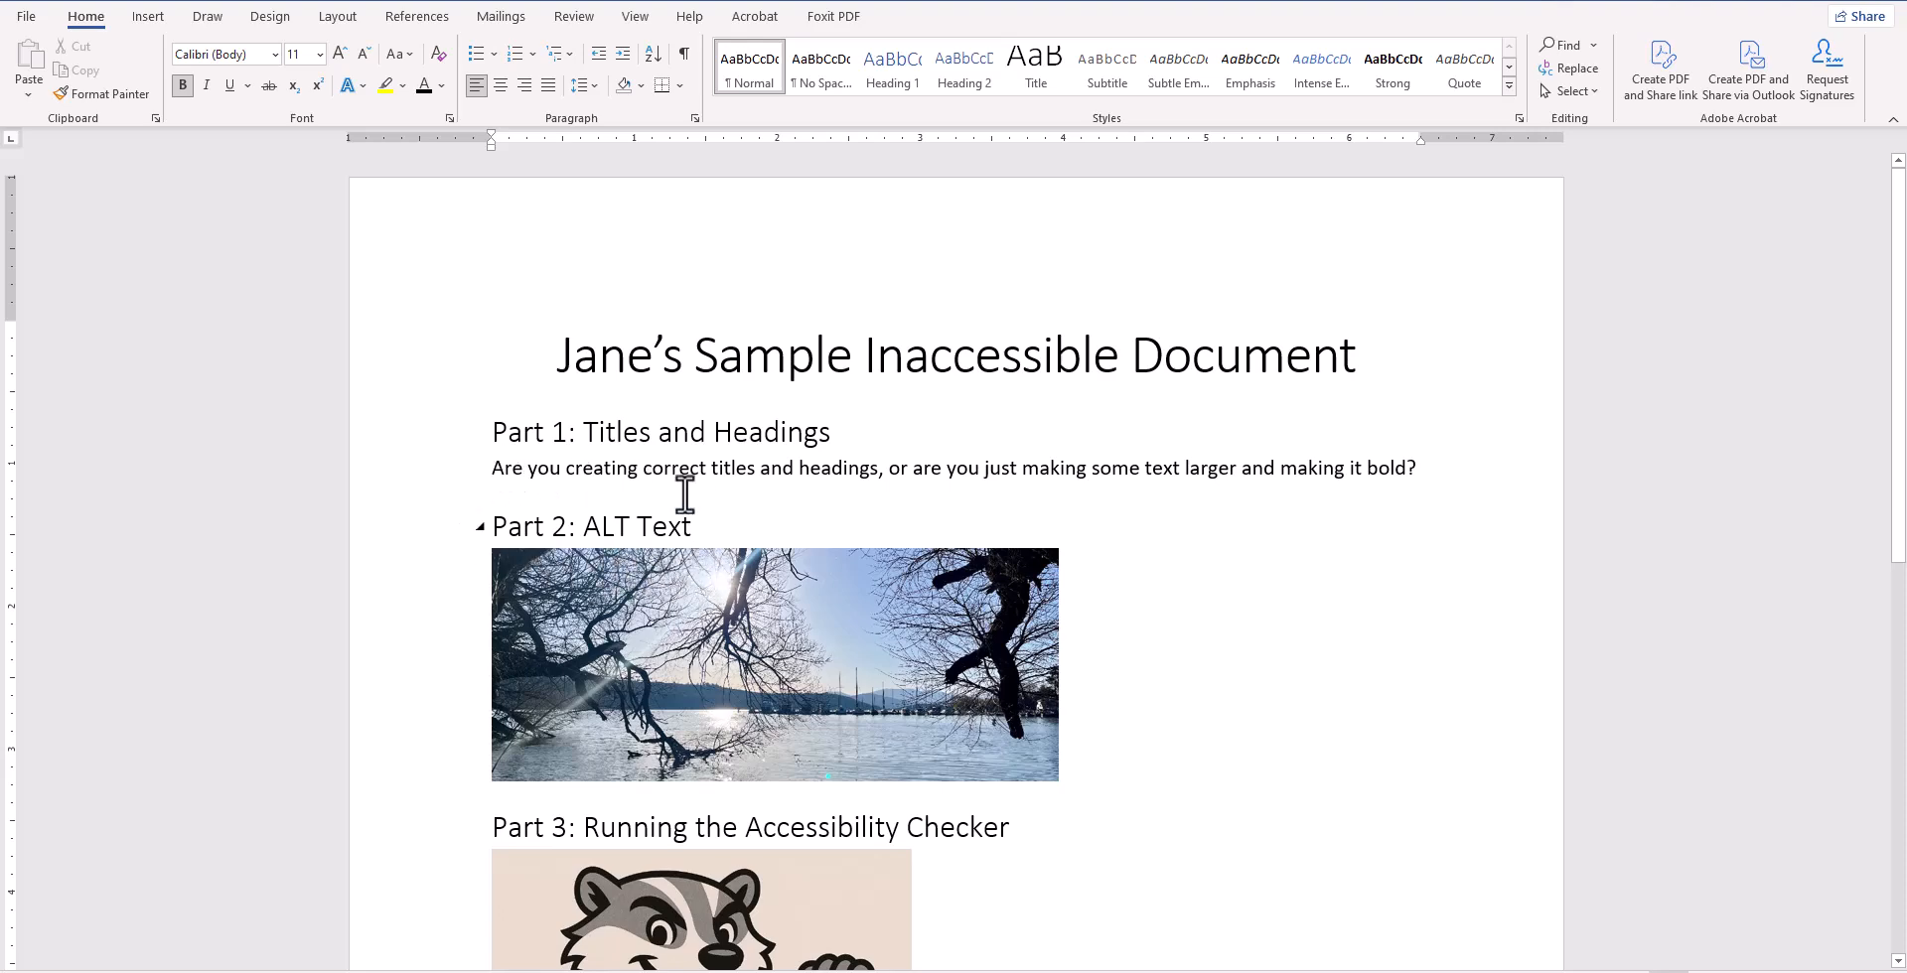
pyautogui.click(701, 650)
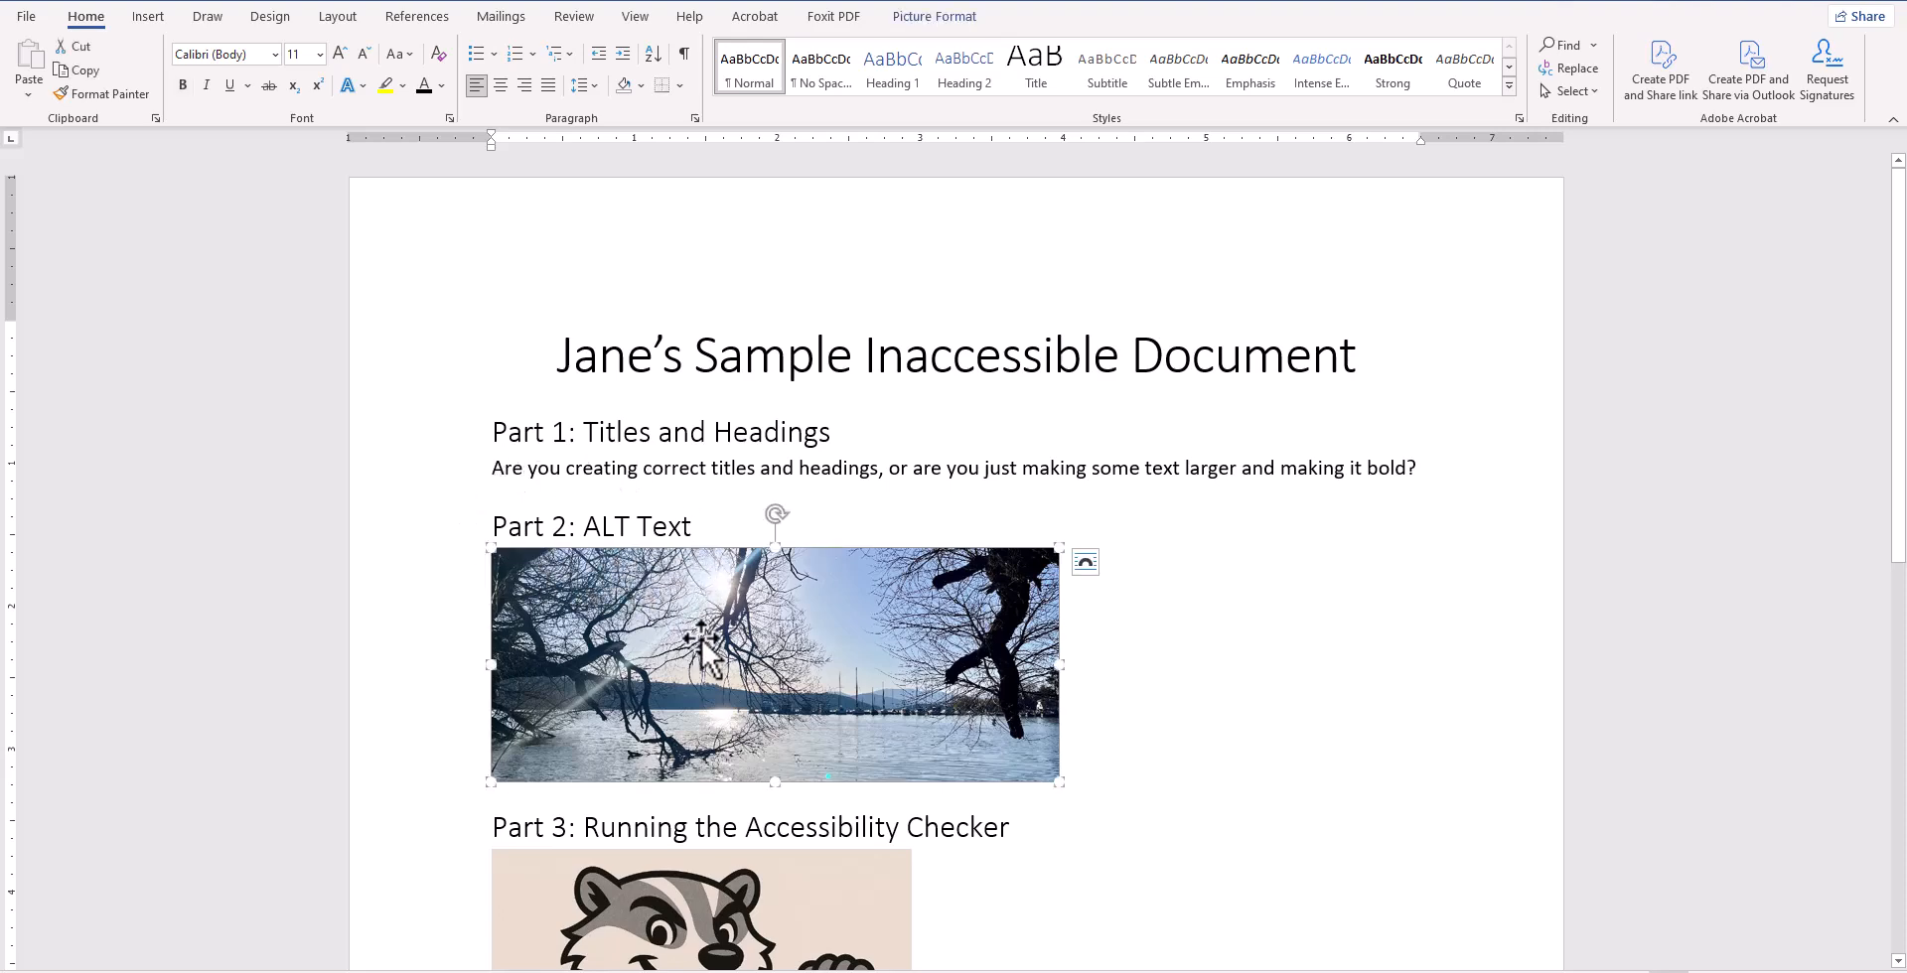
pyautogui.doubleClick(836, 679)
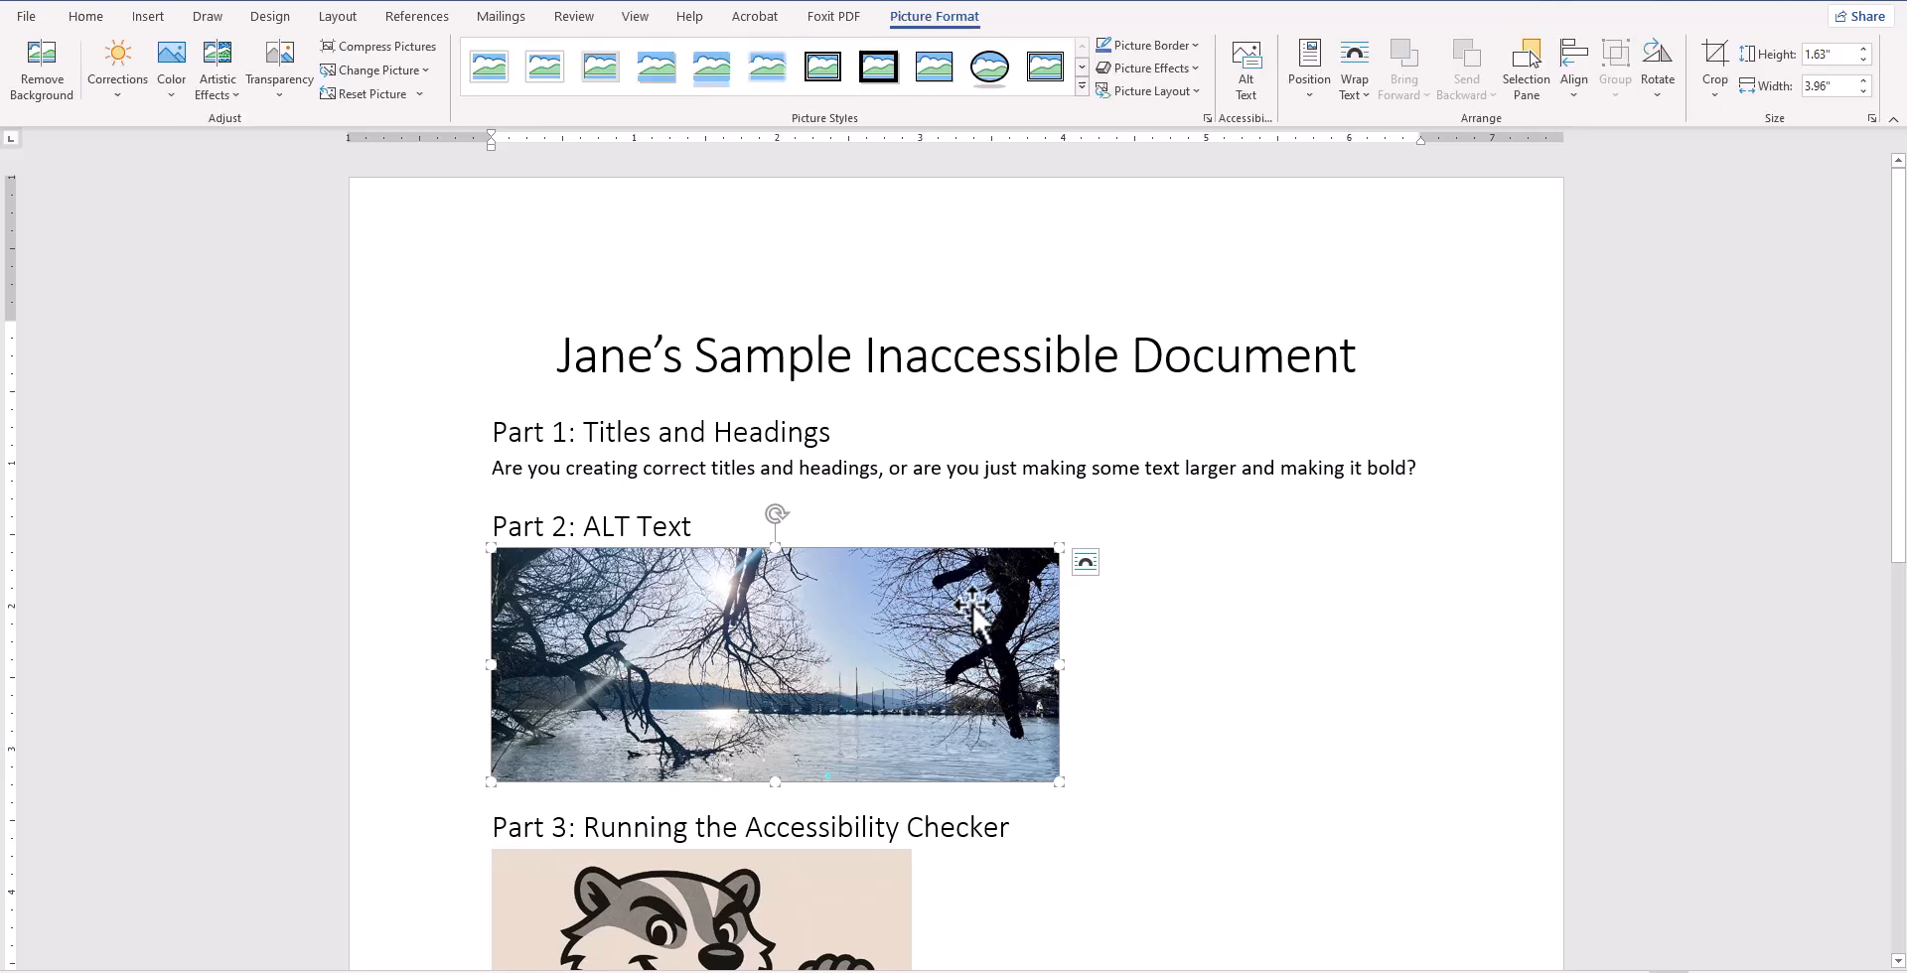
pyautogui.click(1240, 86)
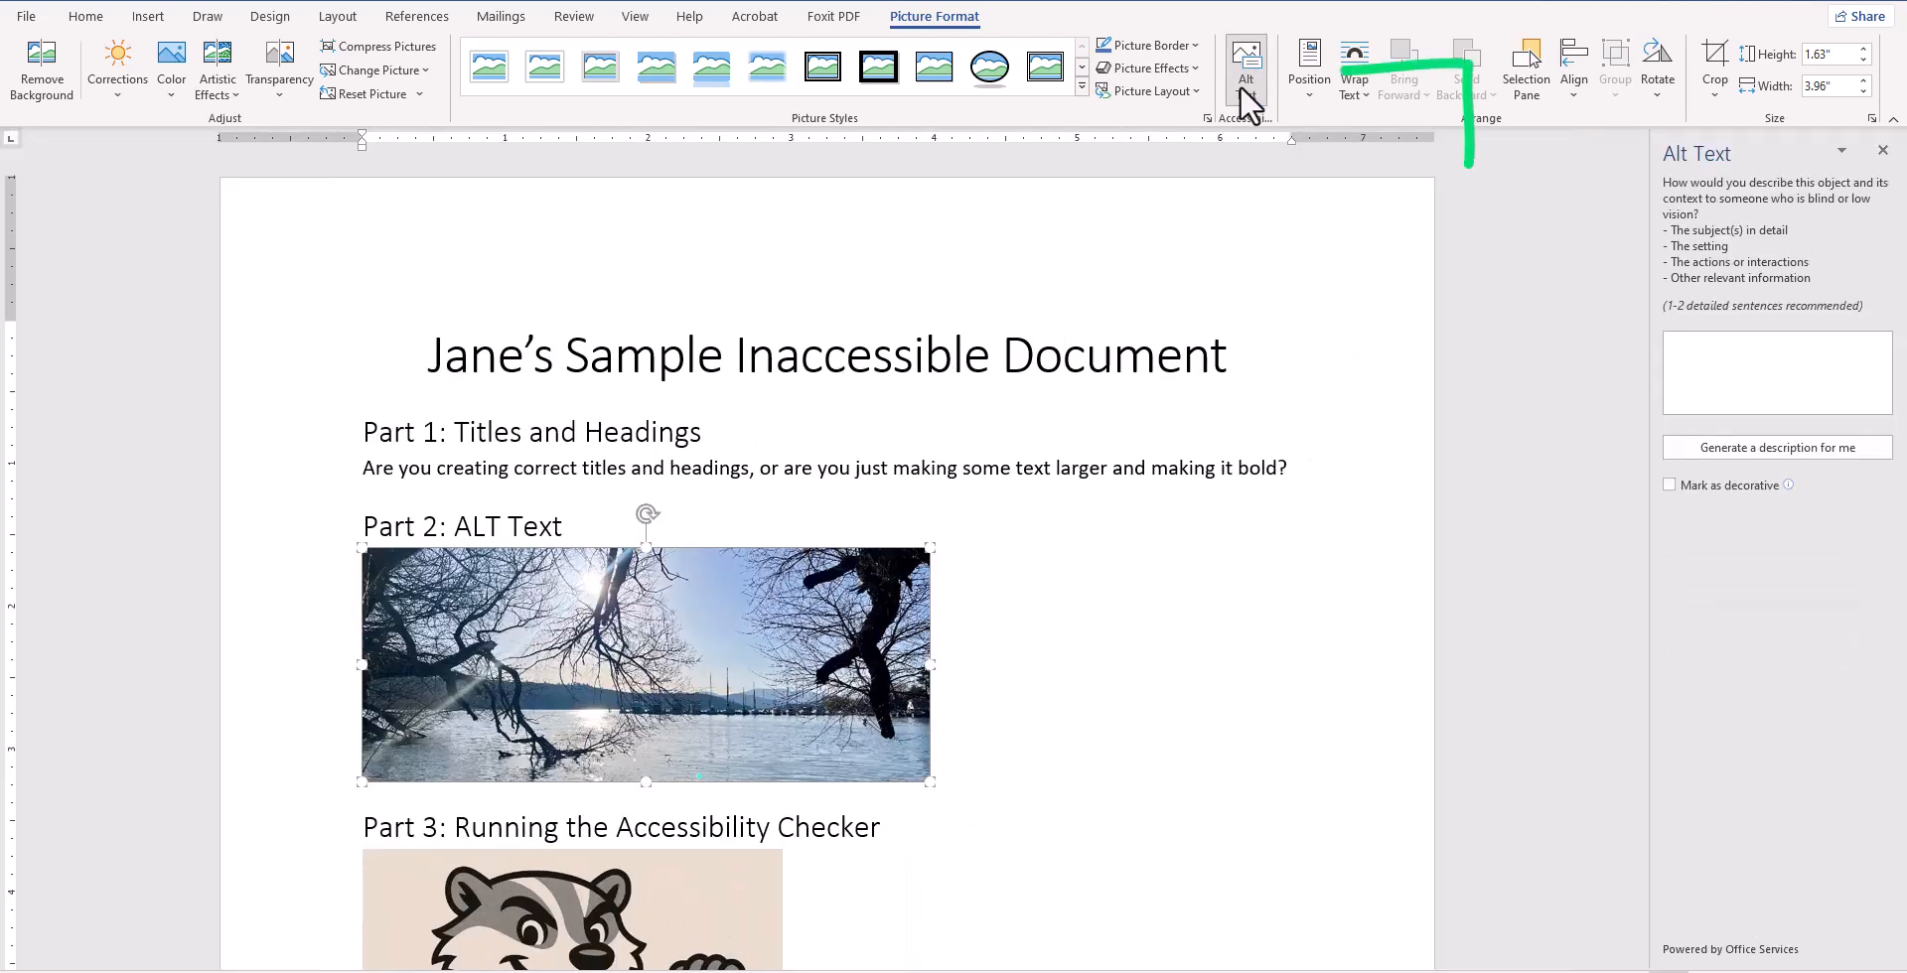
pyautogui.click(1724, 375)
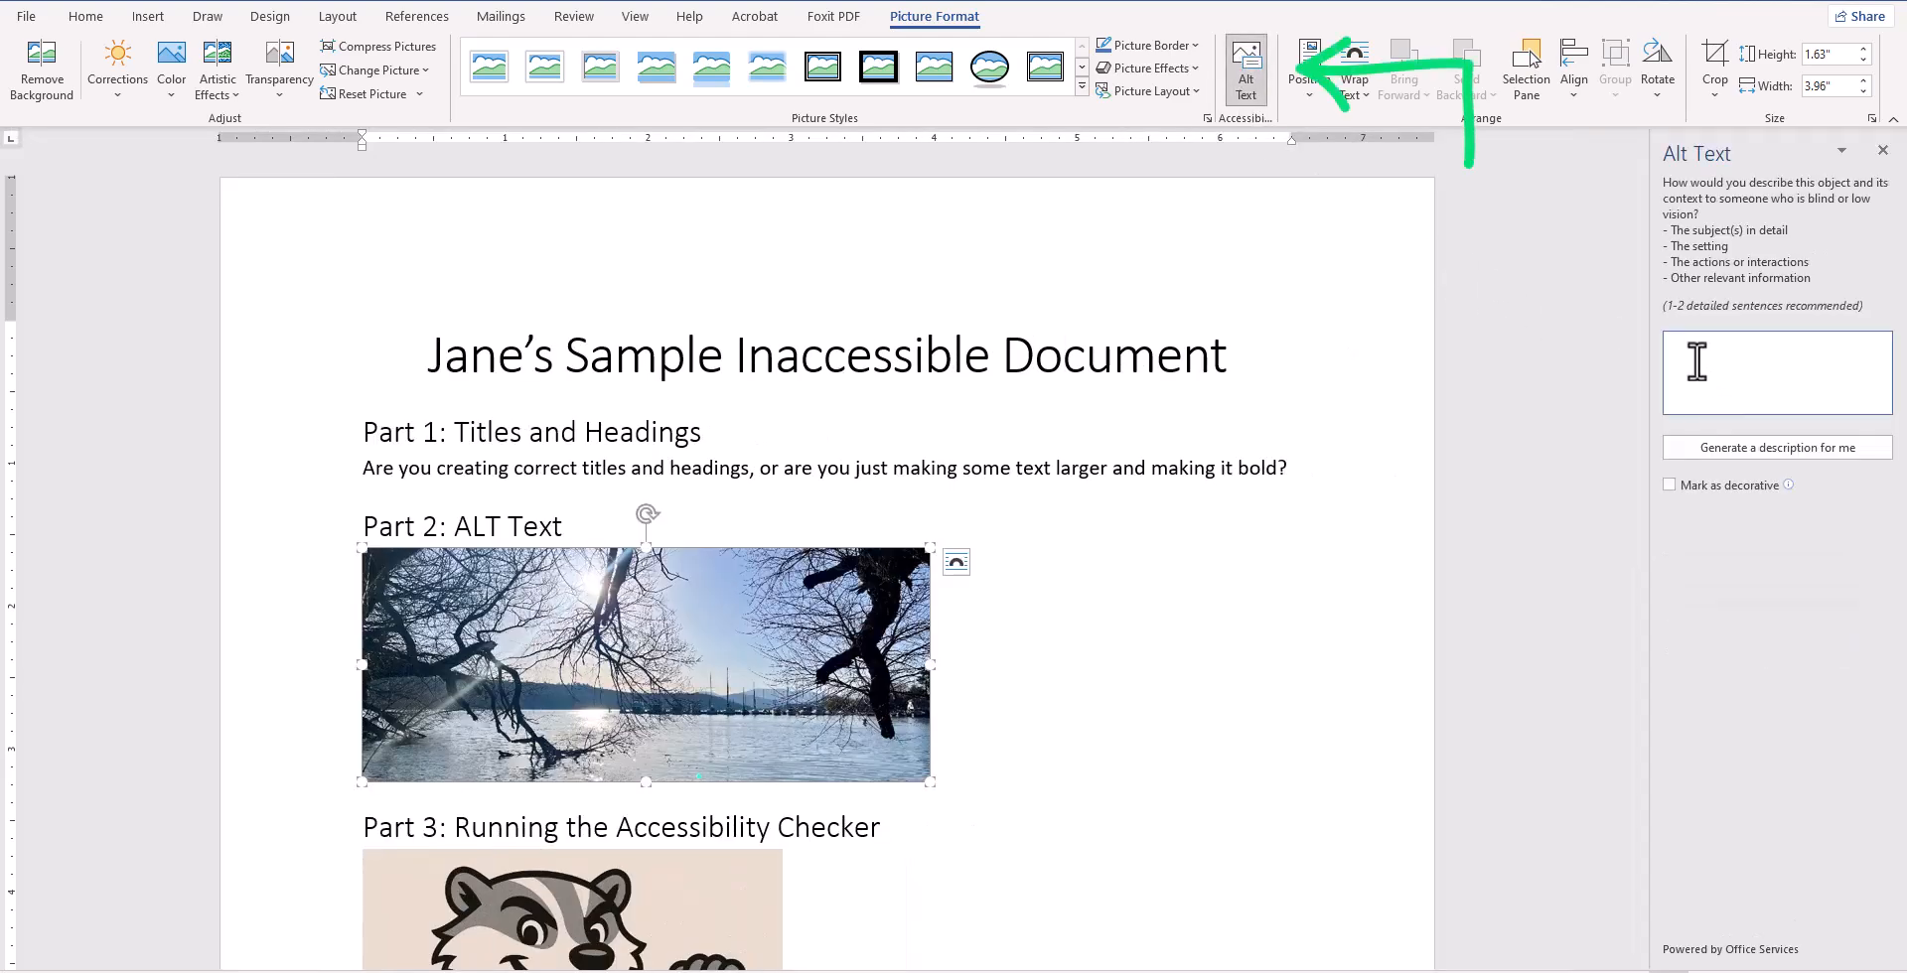
pyautogui.write('Klamath lake at dusk')
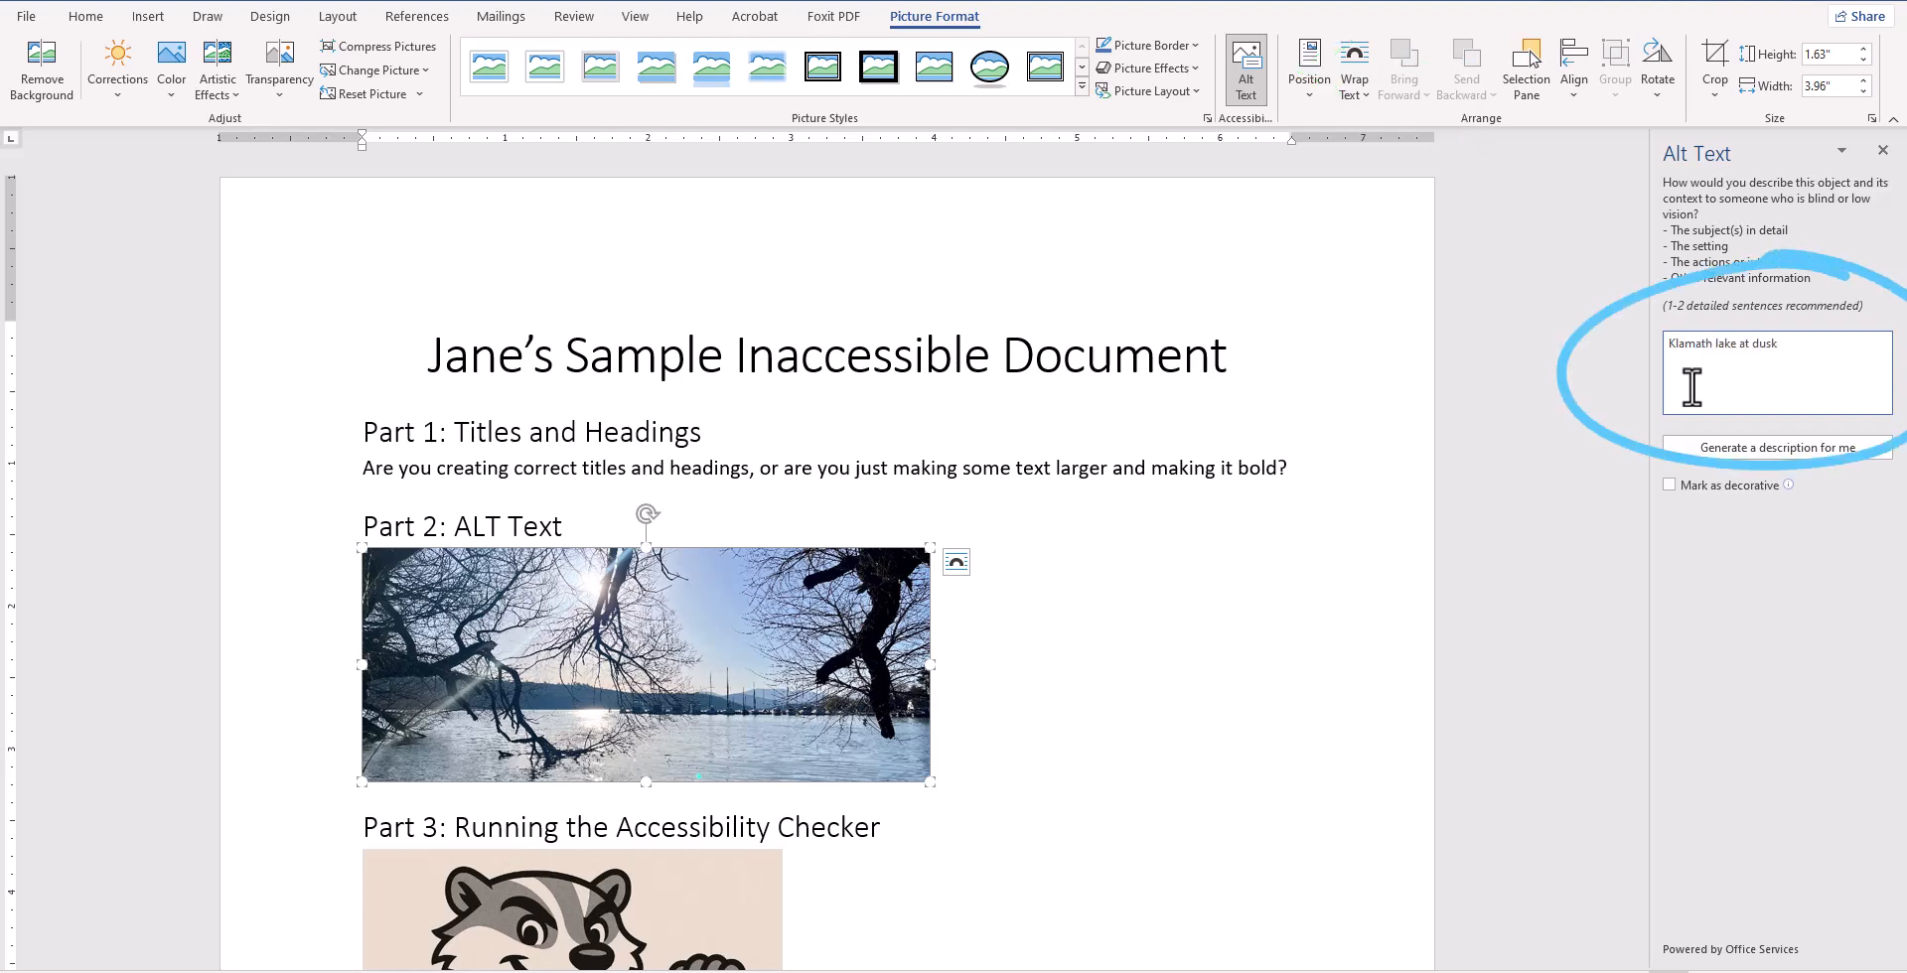
pyautogui.click(1479, 545)
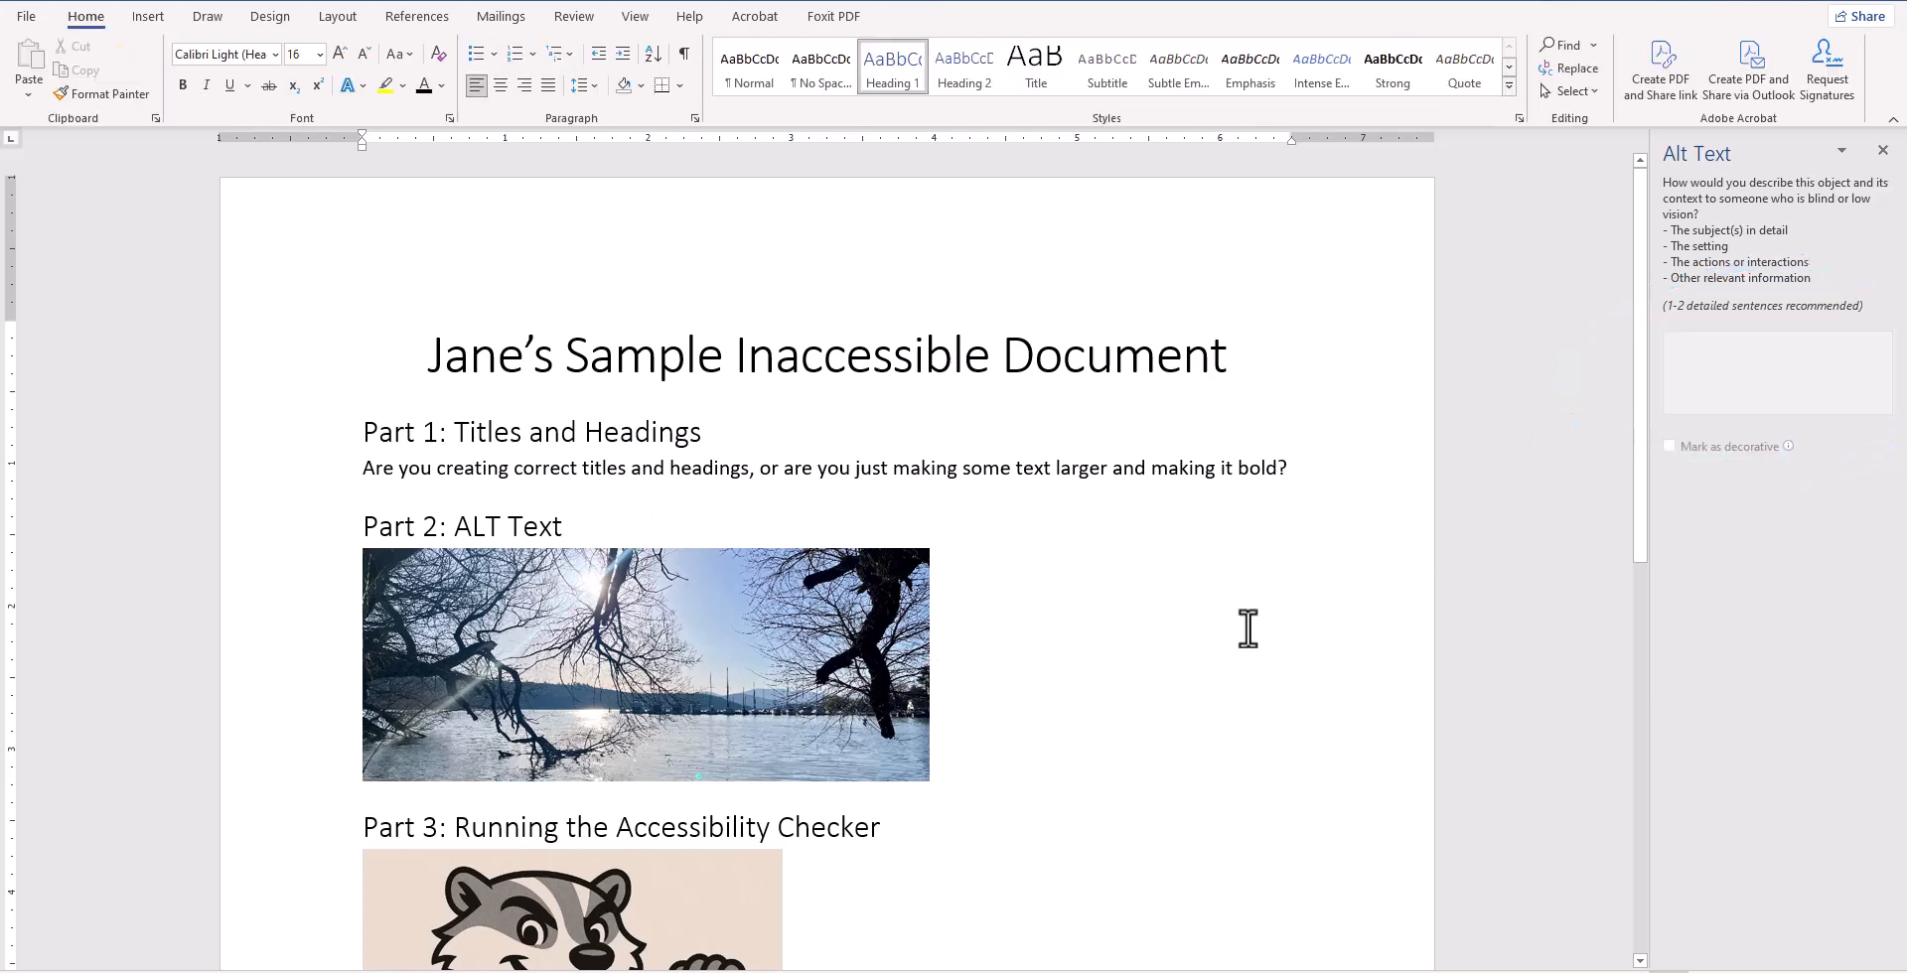
# - Run the accessibility check on the document
pyautogui.scroll(-5, 1247, 628)
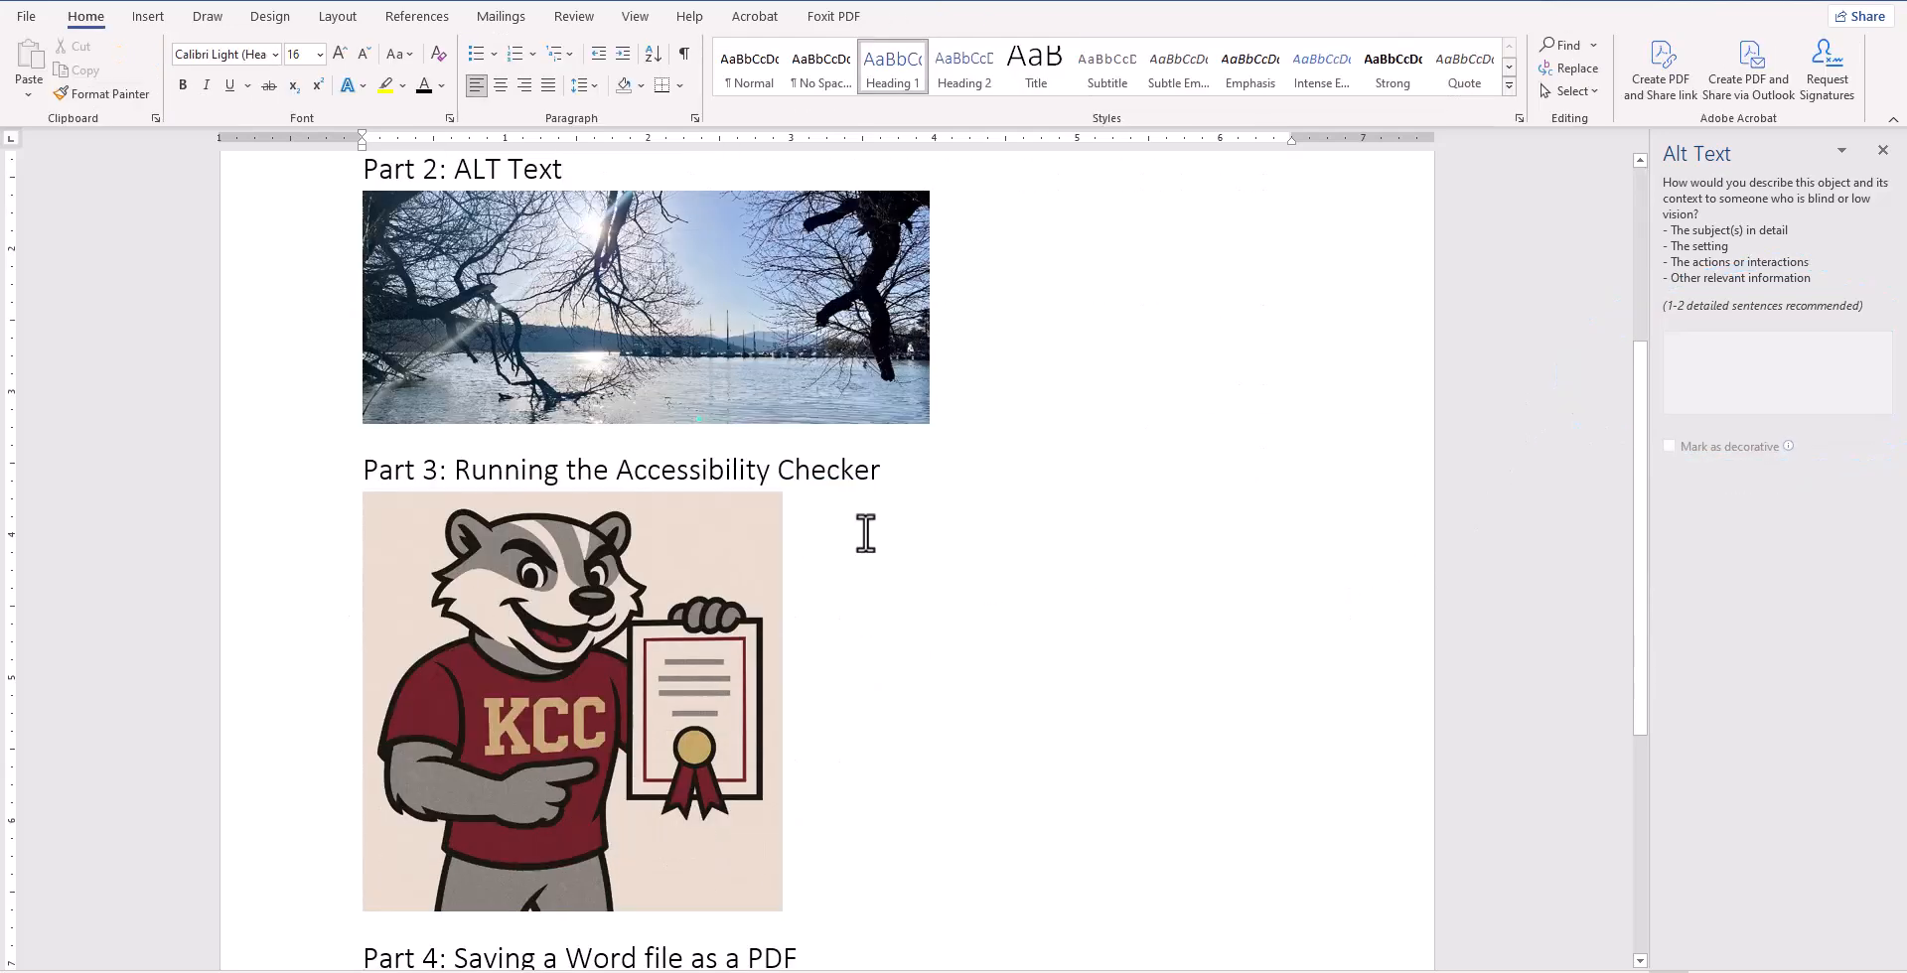
pyautogui.click(294, 465)
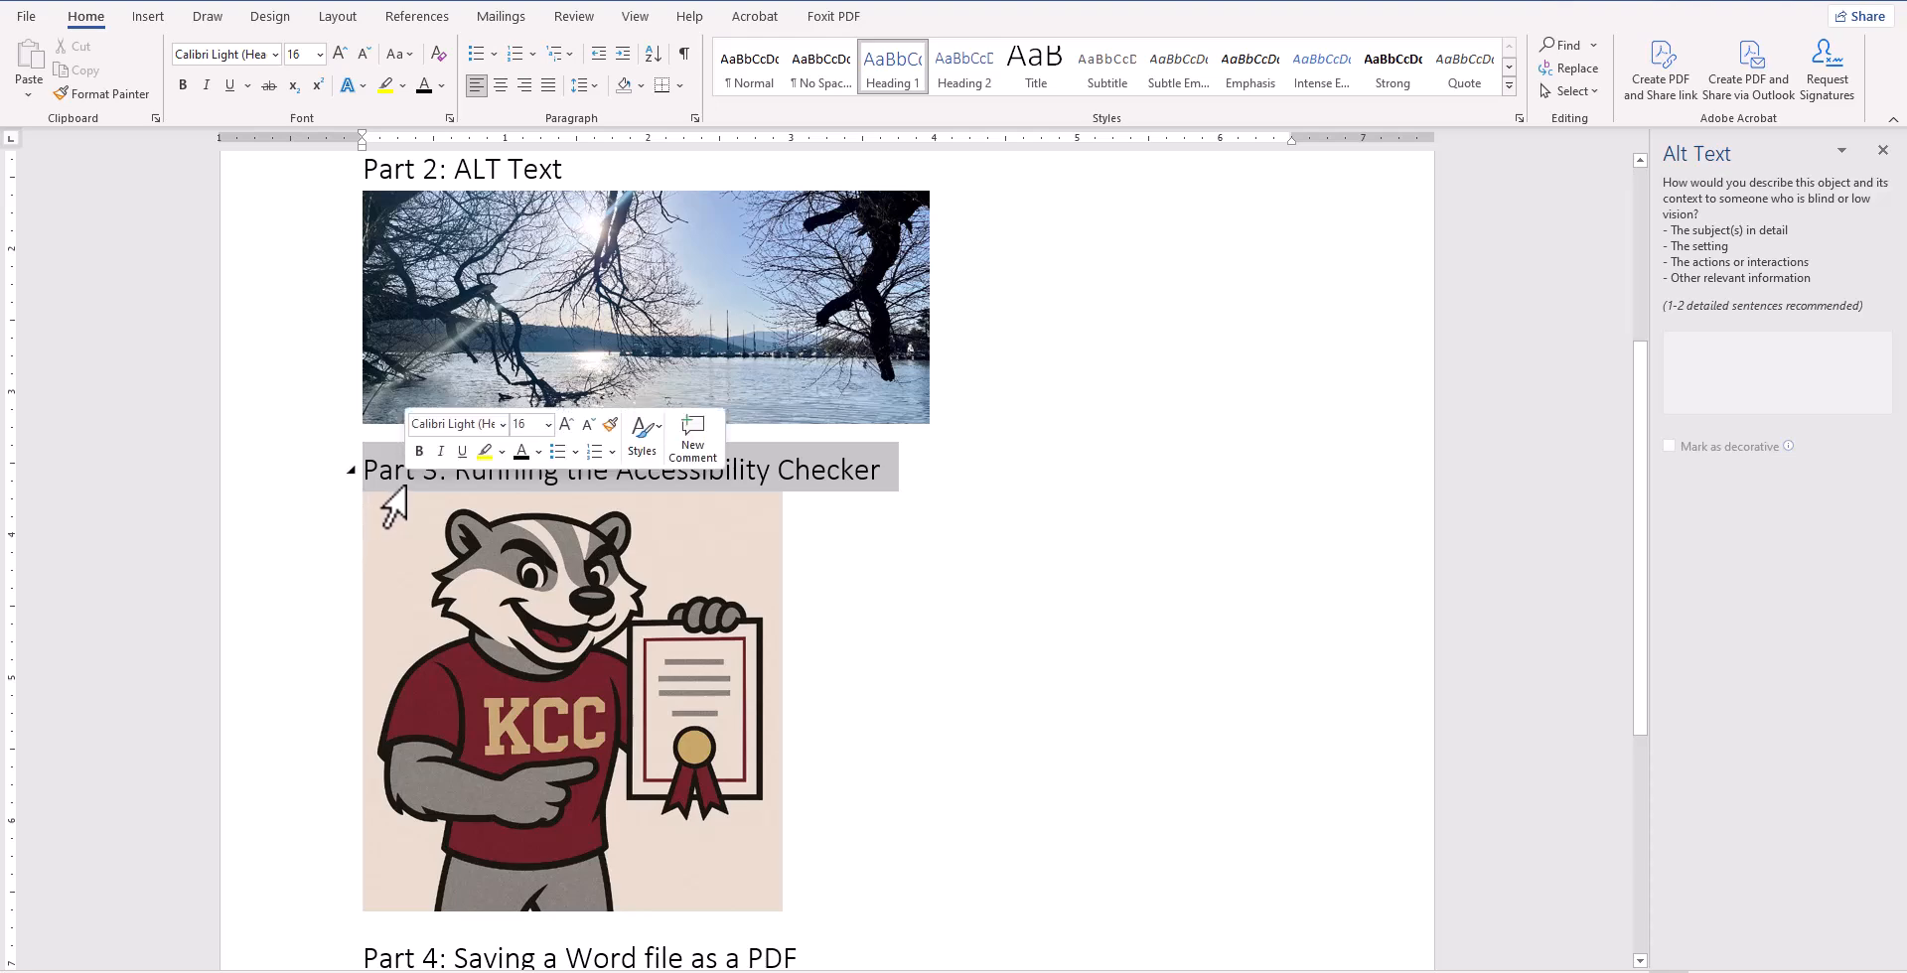
pyautogui.click(1142, 542)
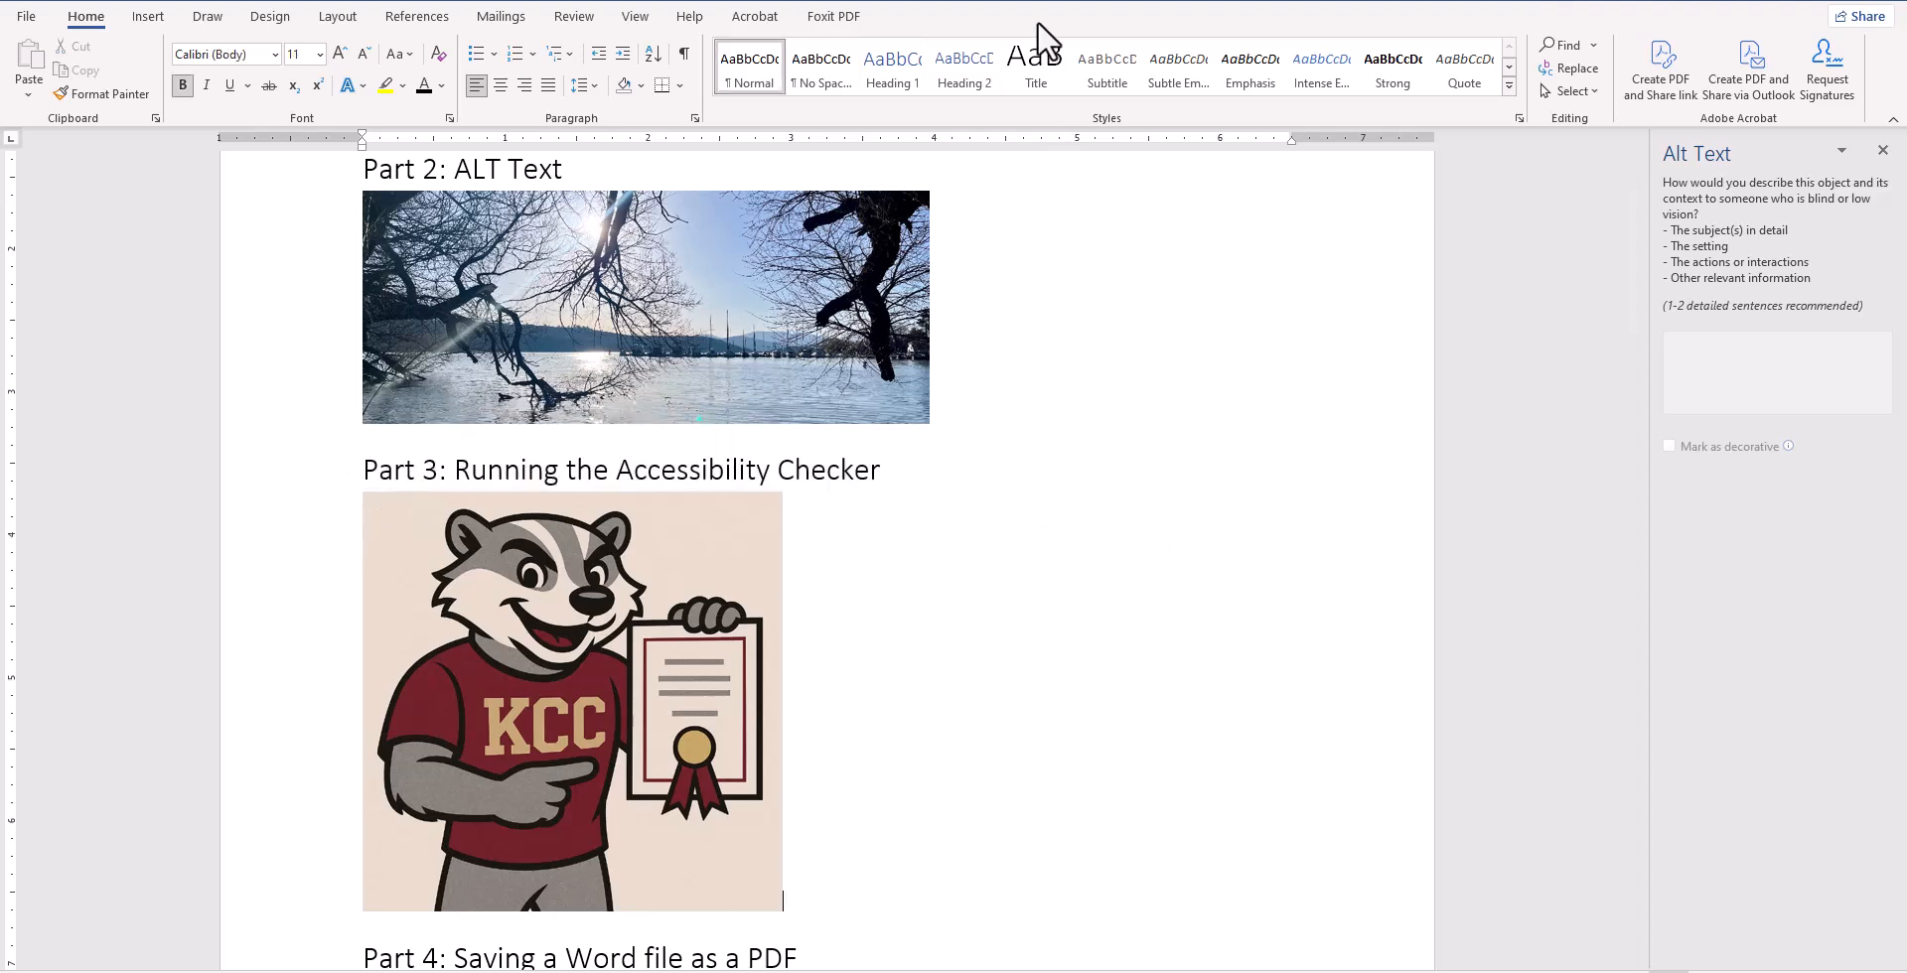
pyautogui.click(573, 18)
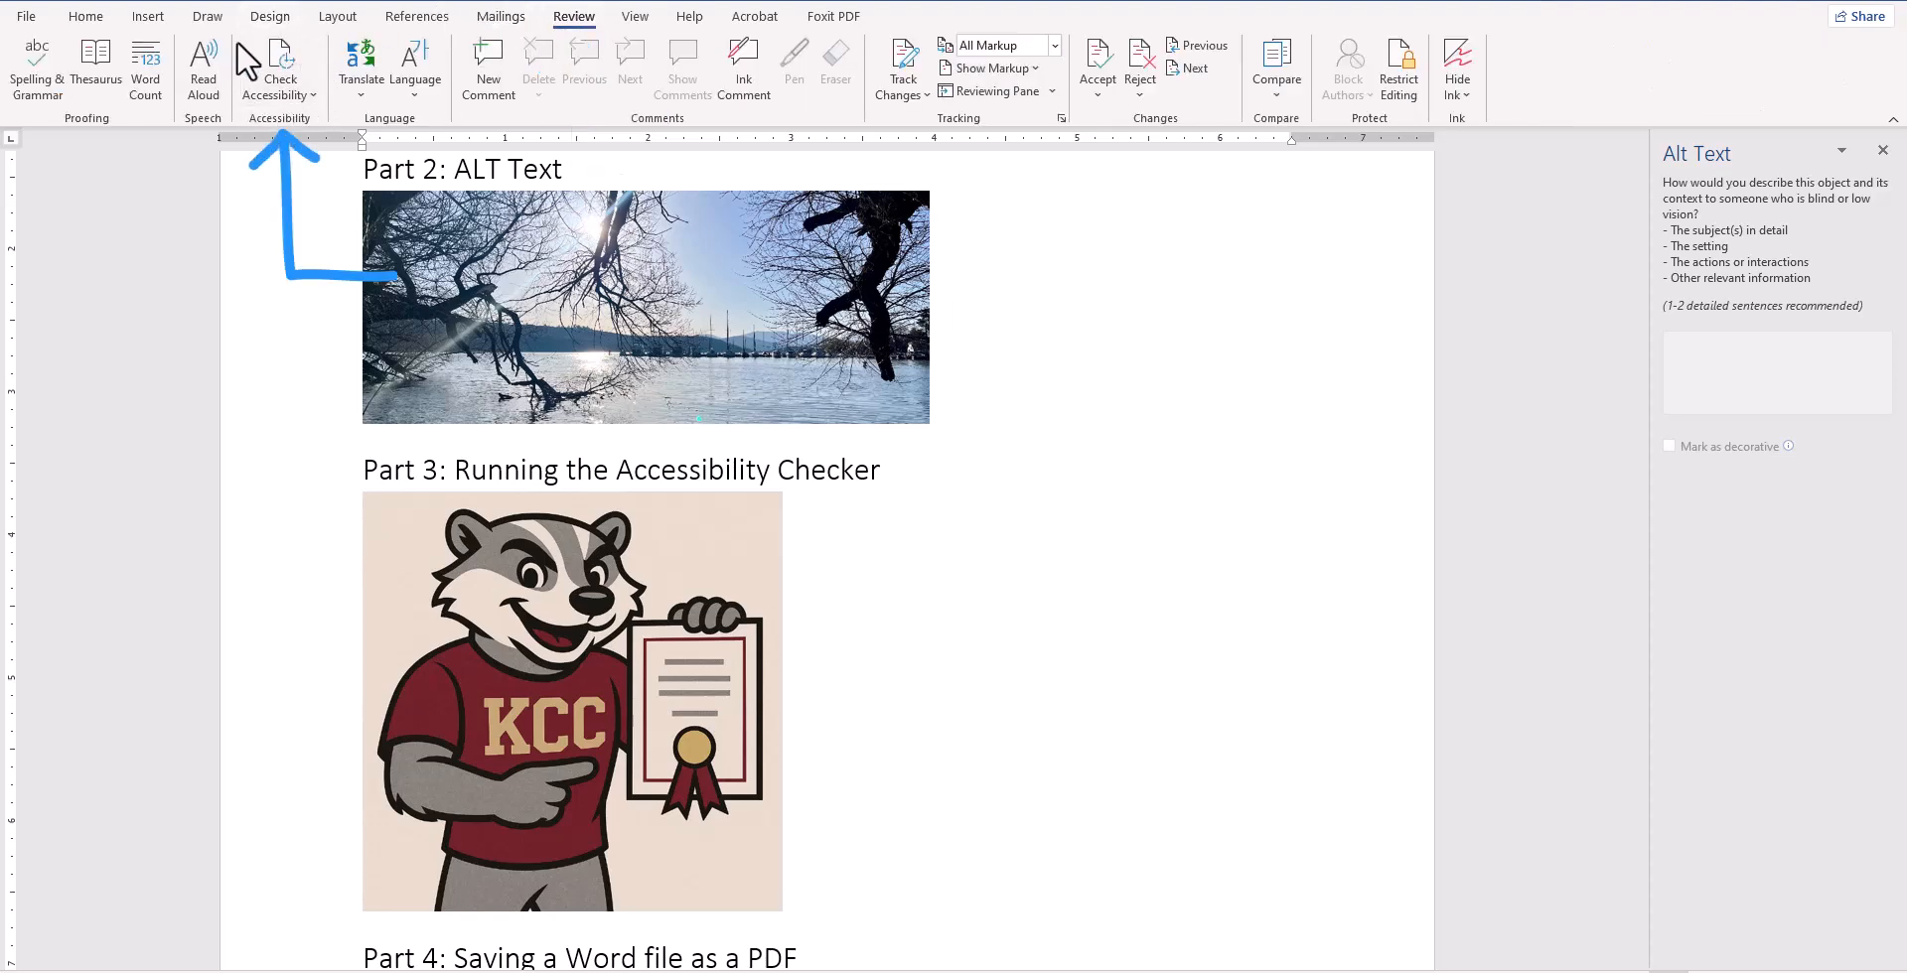
pyautogui.click(289, 94)
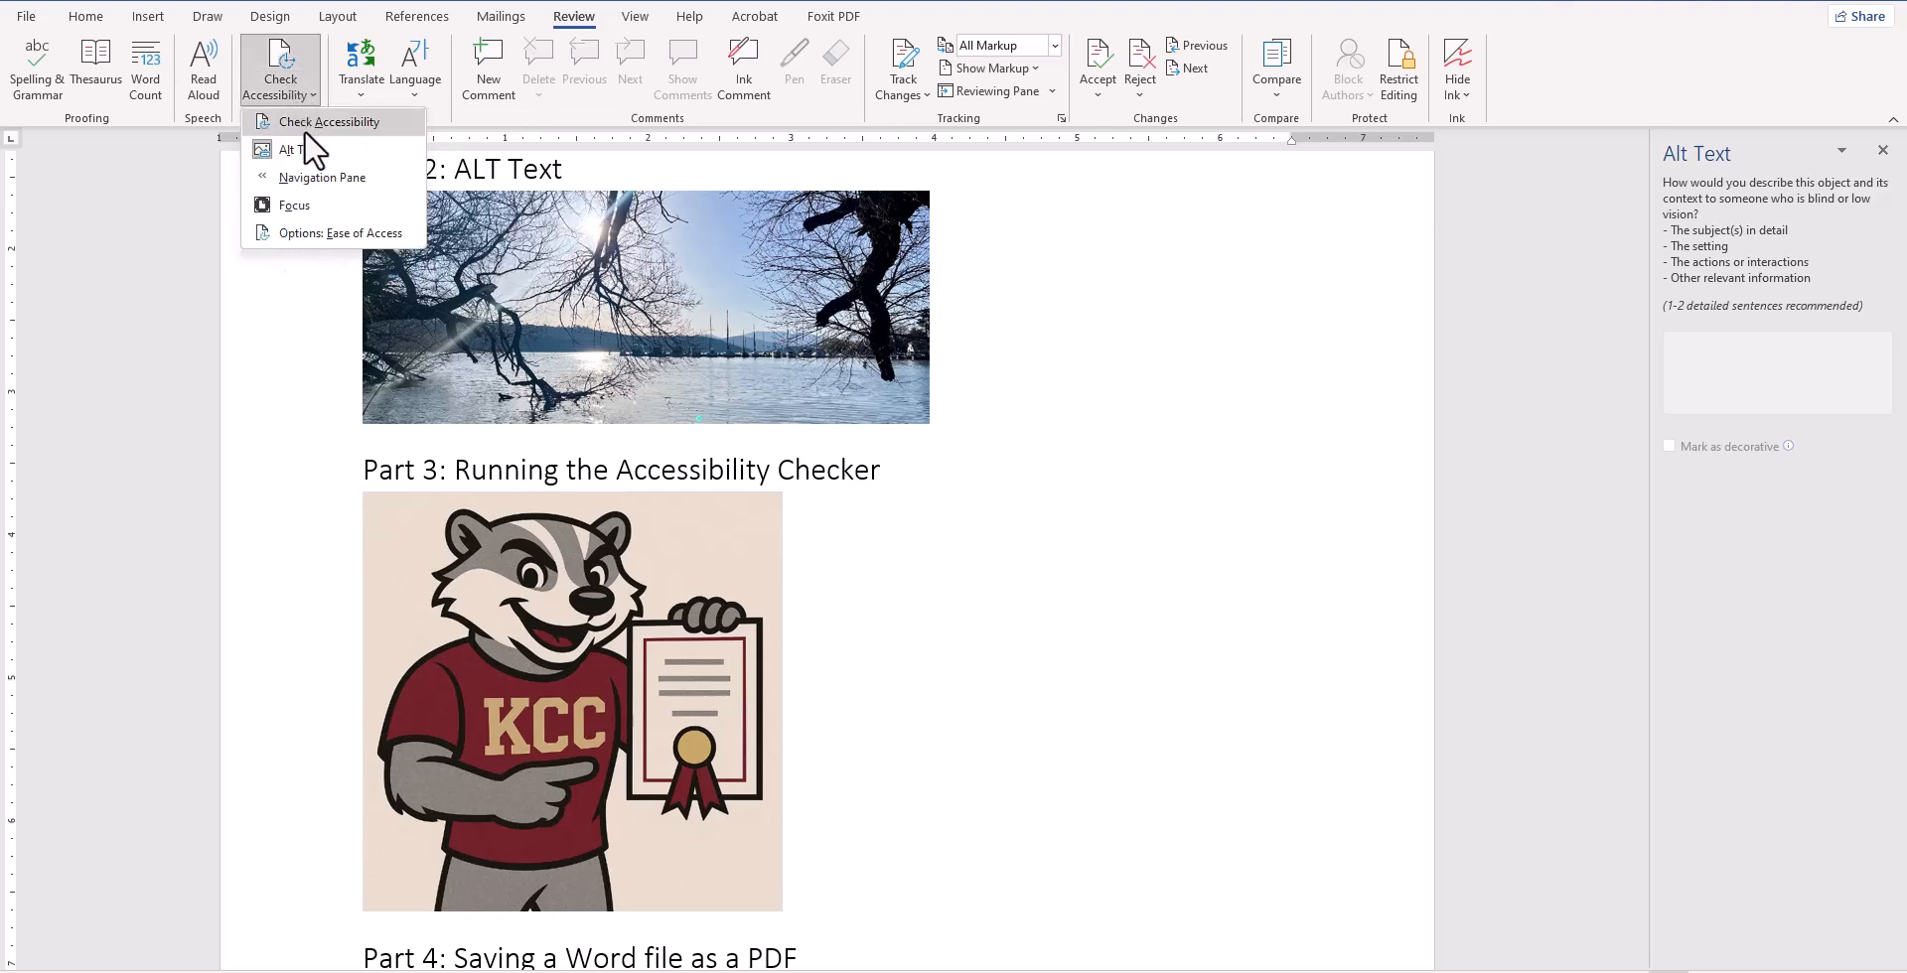
pyautogui.click(304, 127)
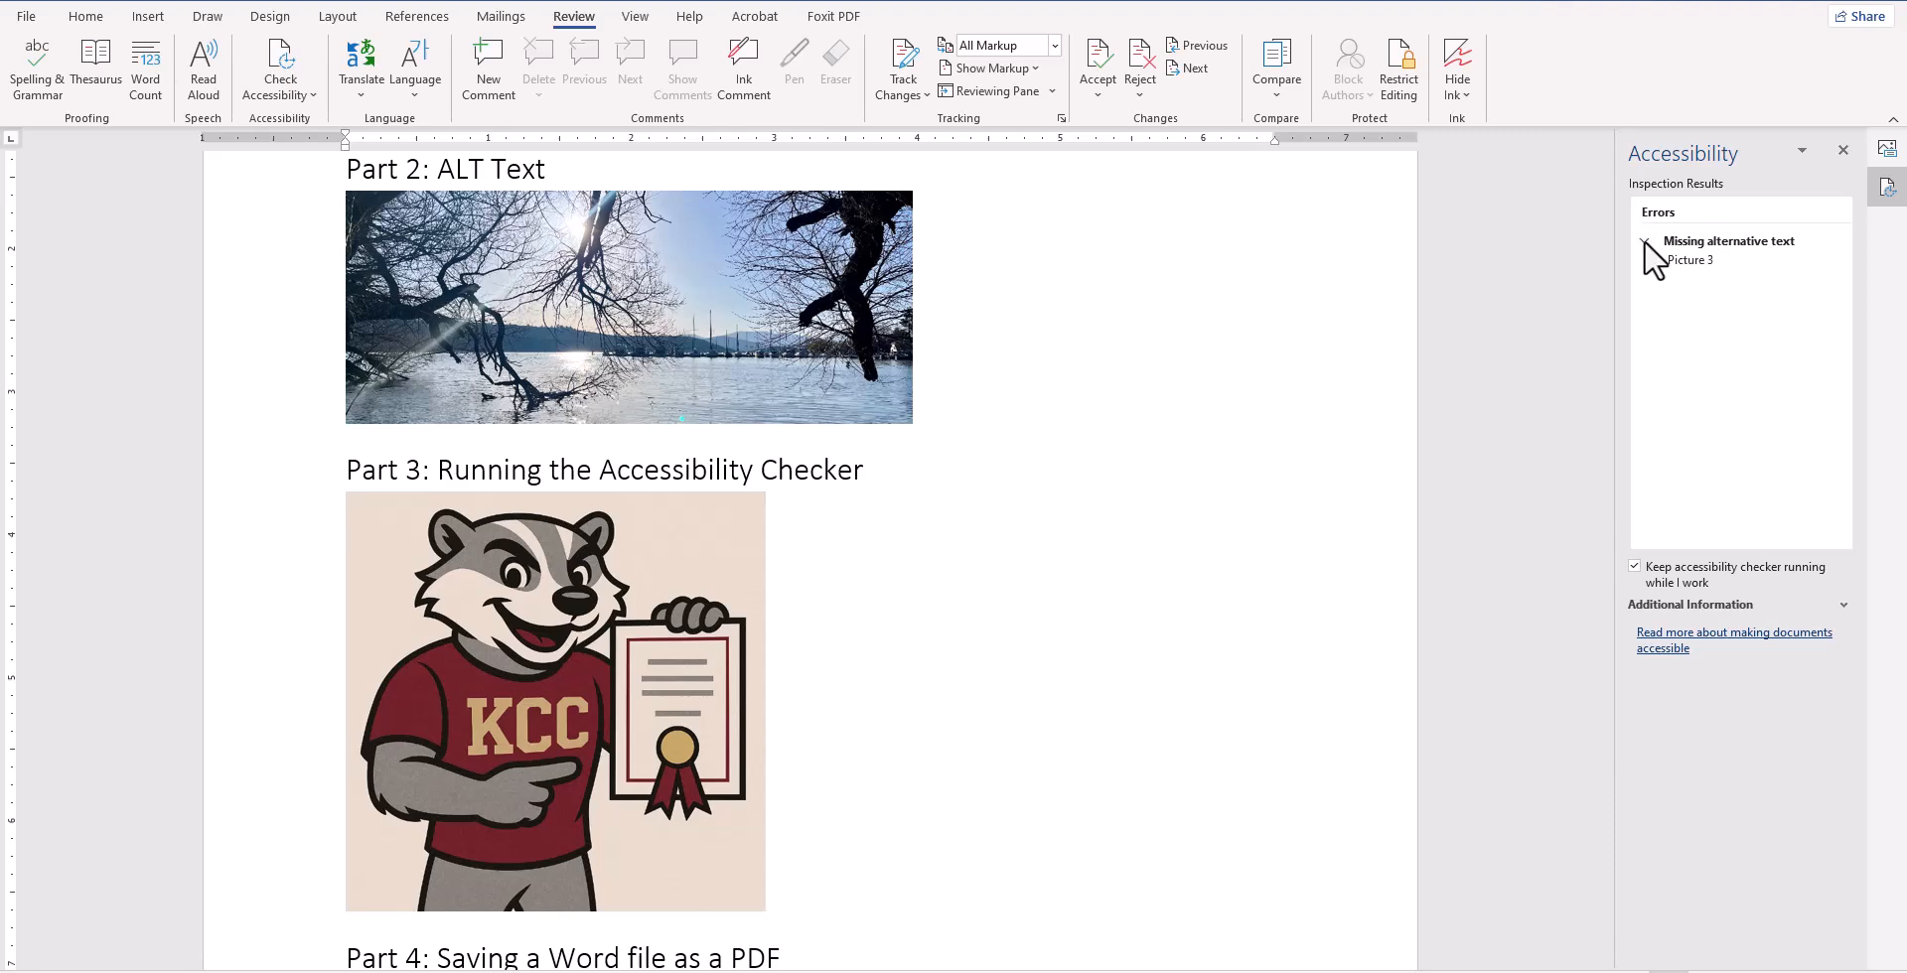
# - Fix the missing alternative text error for Picture 3 by adding the description "Baxter the Badger, KCC's mascot, holding a diploma"
pyautogui.click(1696, 262)
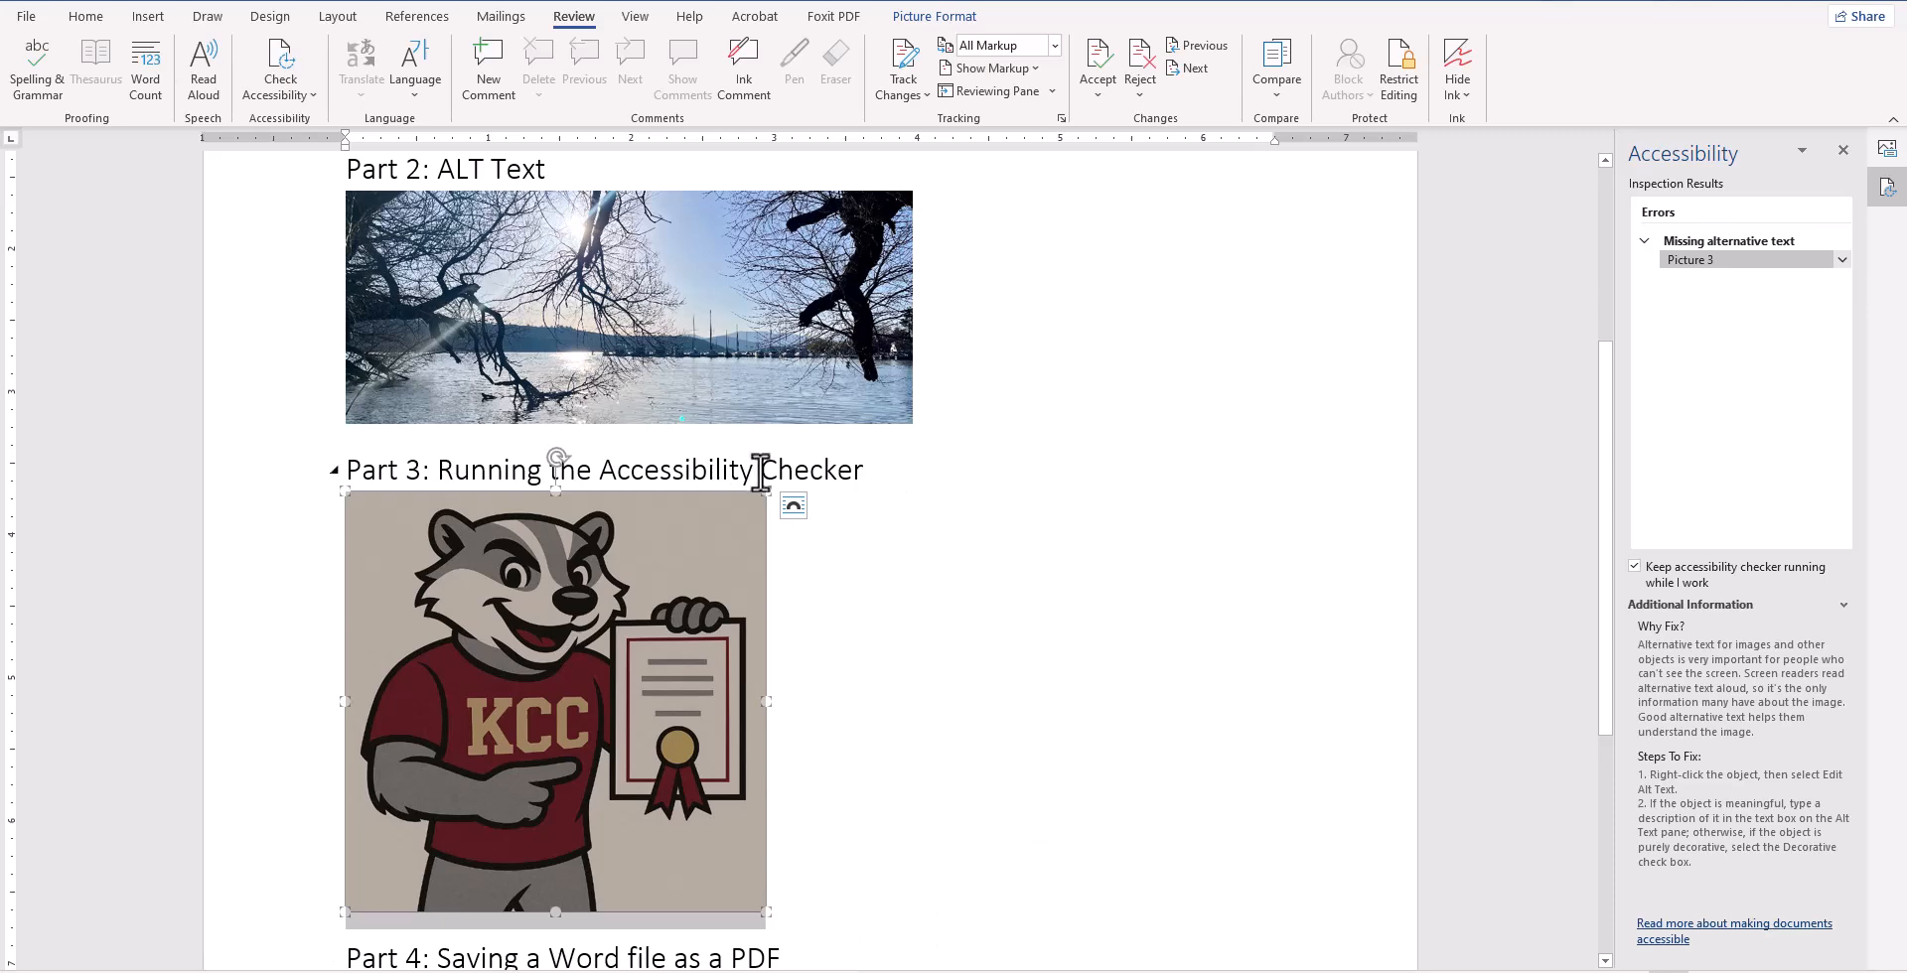
pyautogui.click(1842, 260)
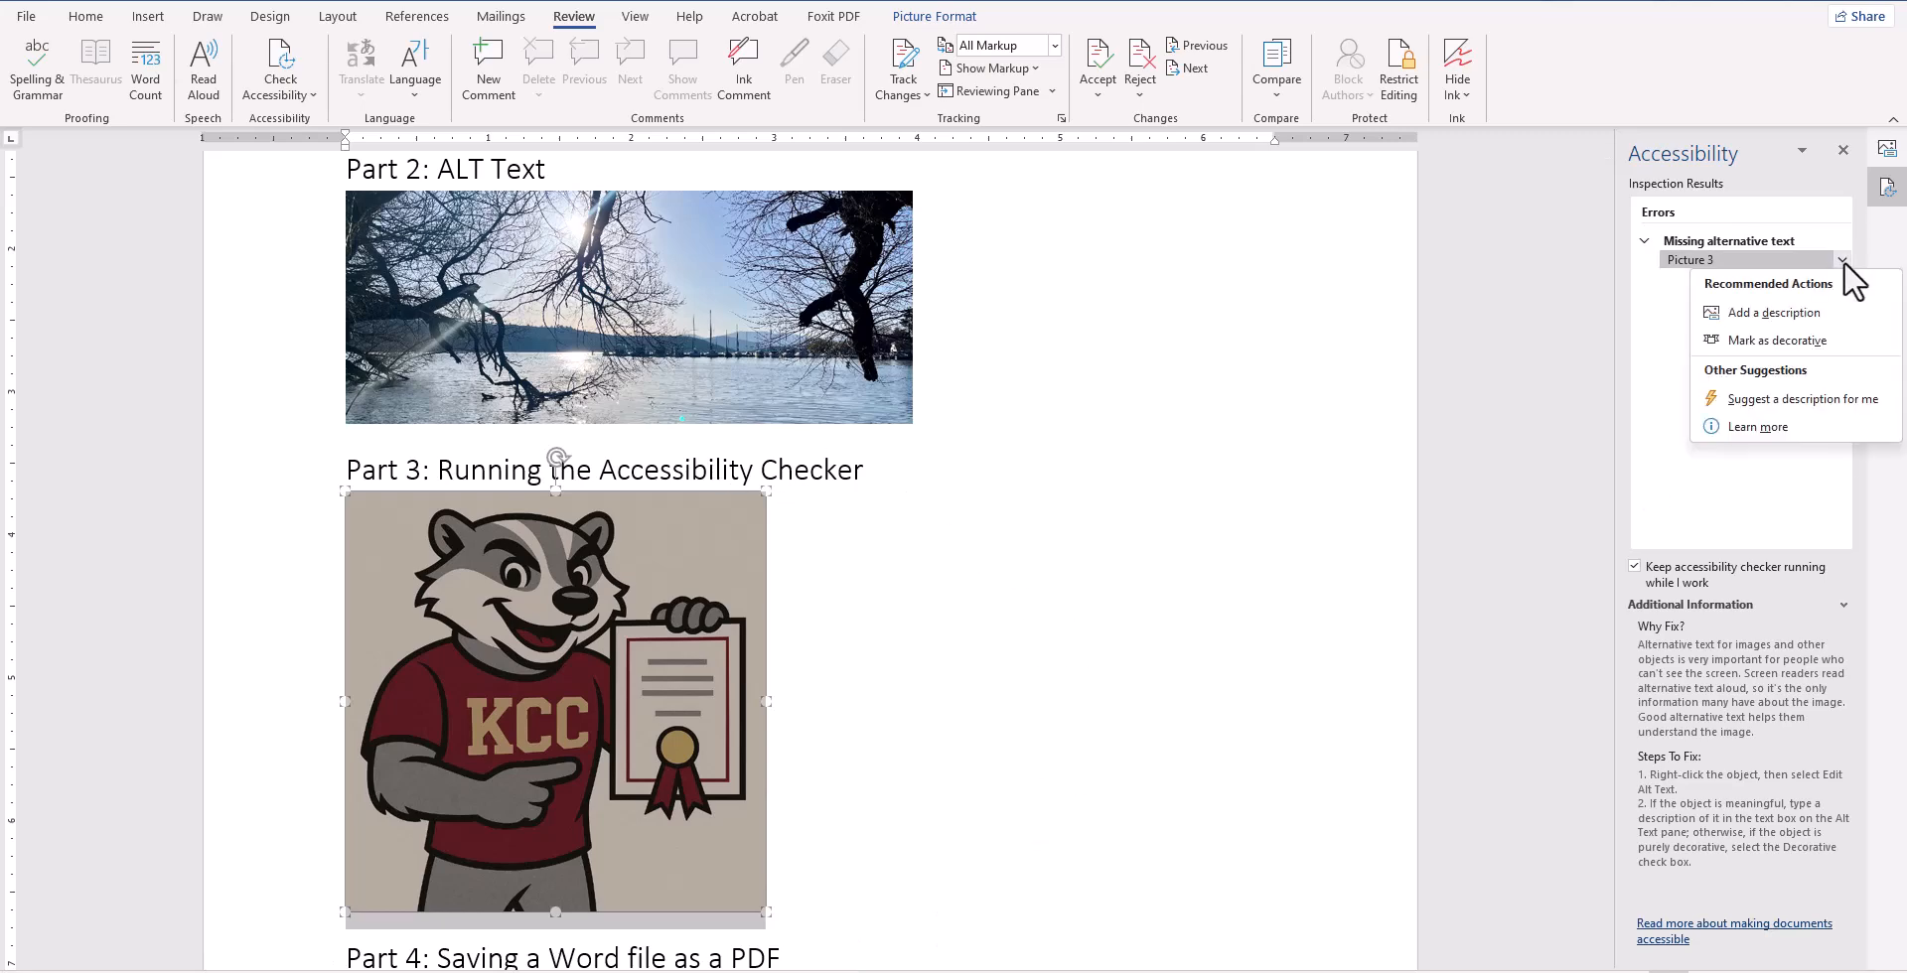
pyautogui.click(1827, 322)
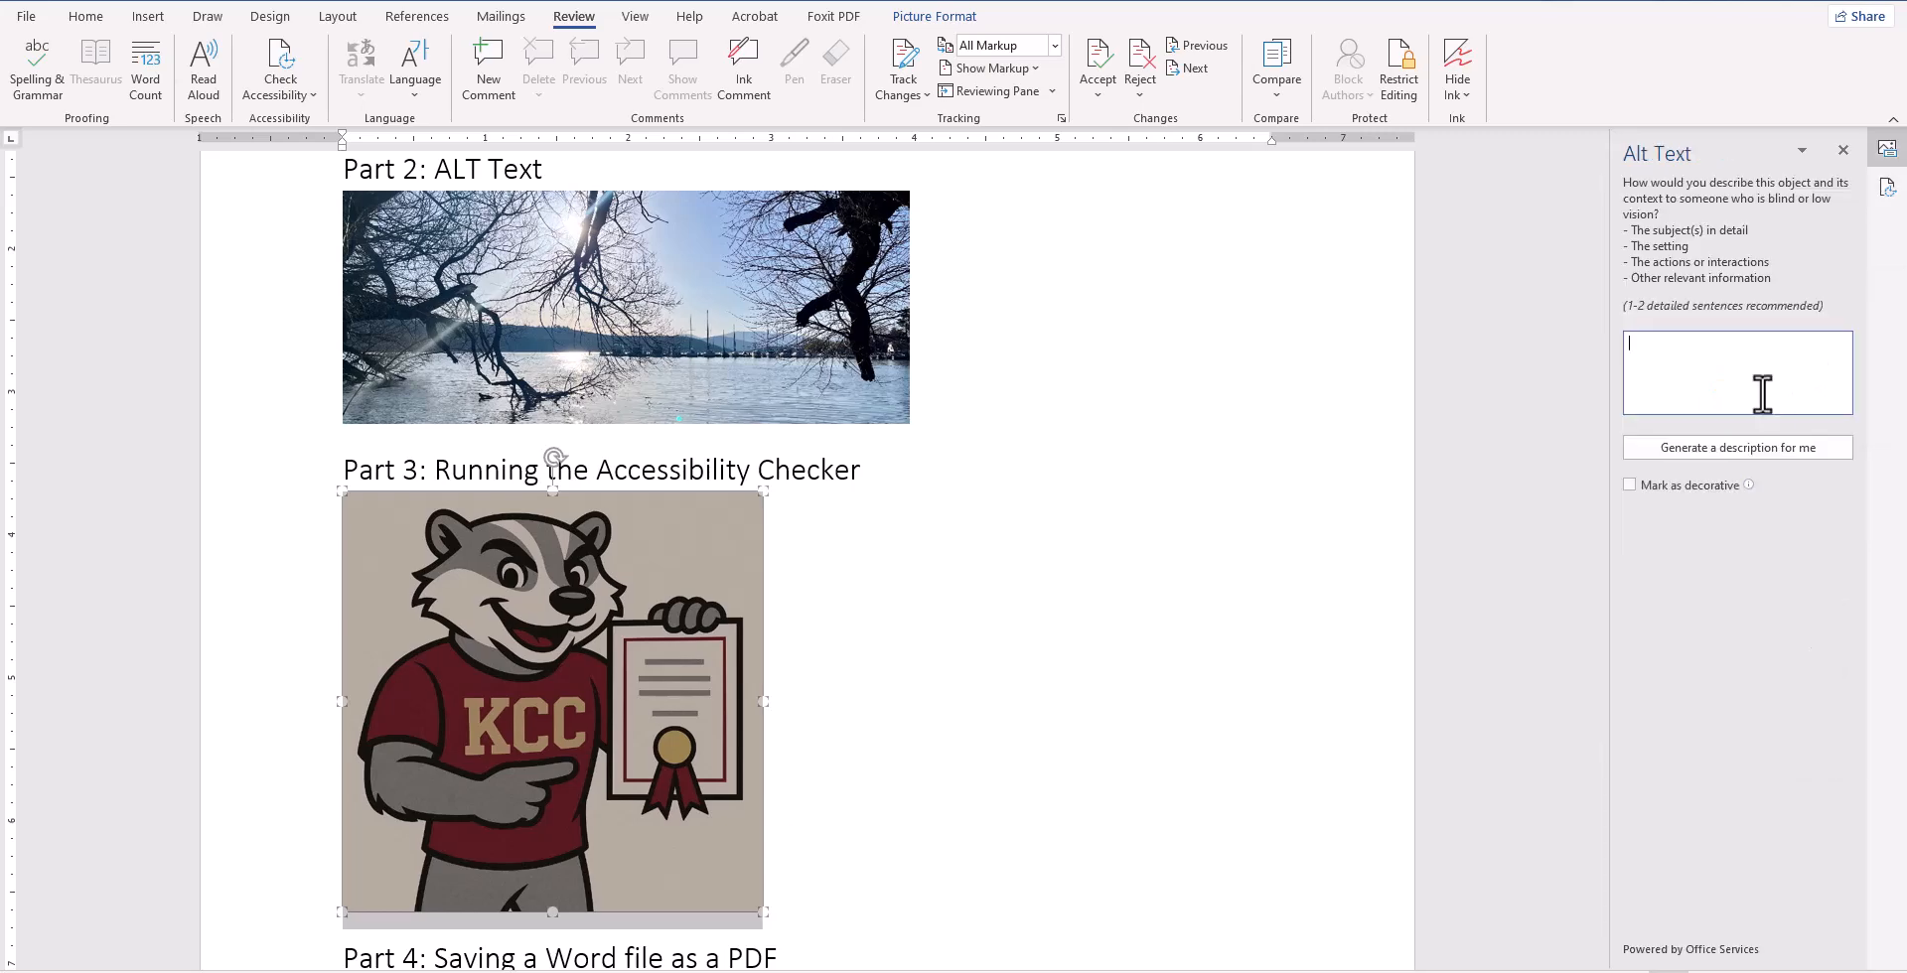
pyautogui.write('Ba')
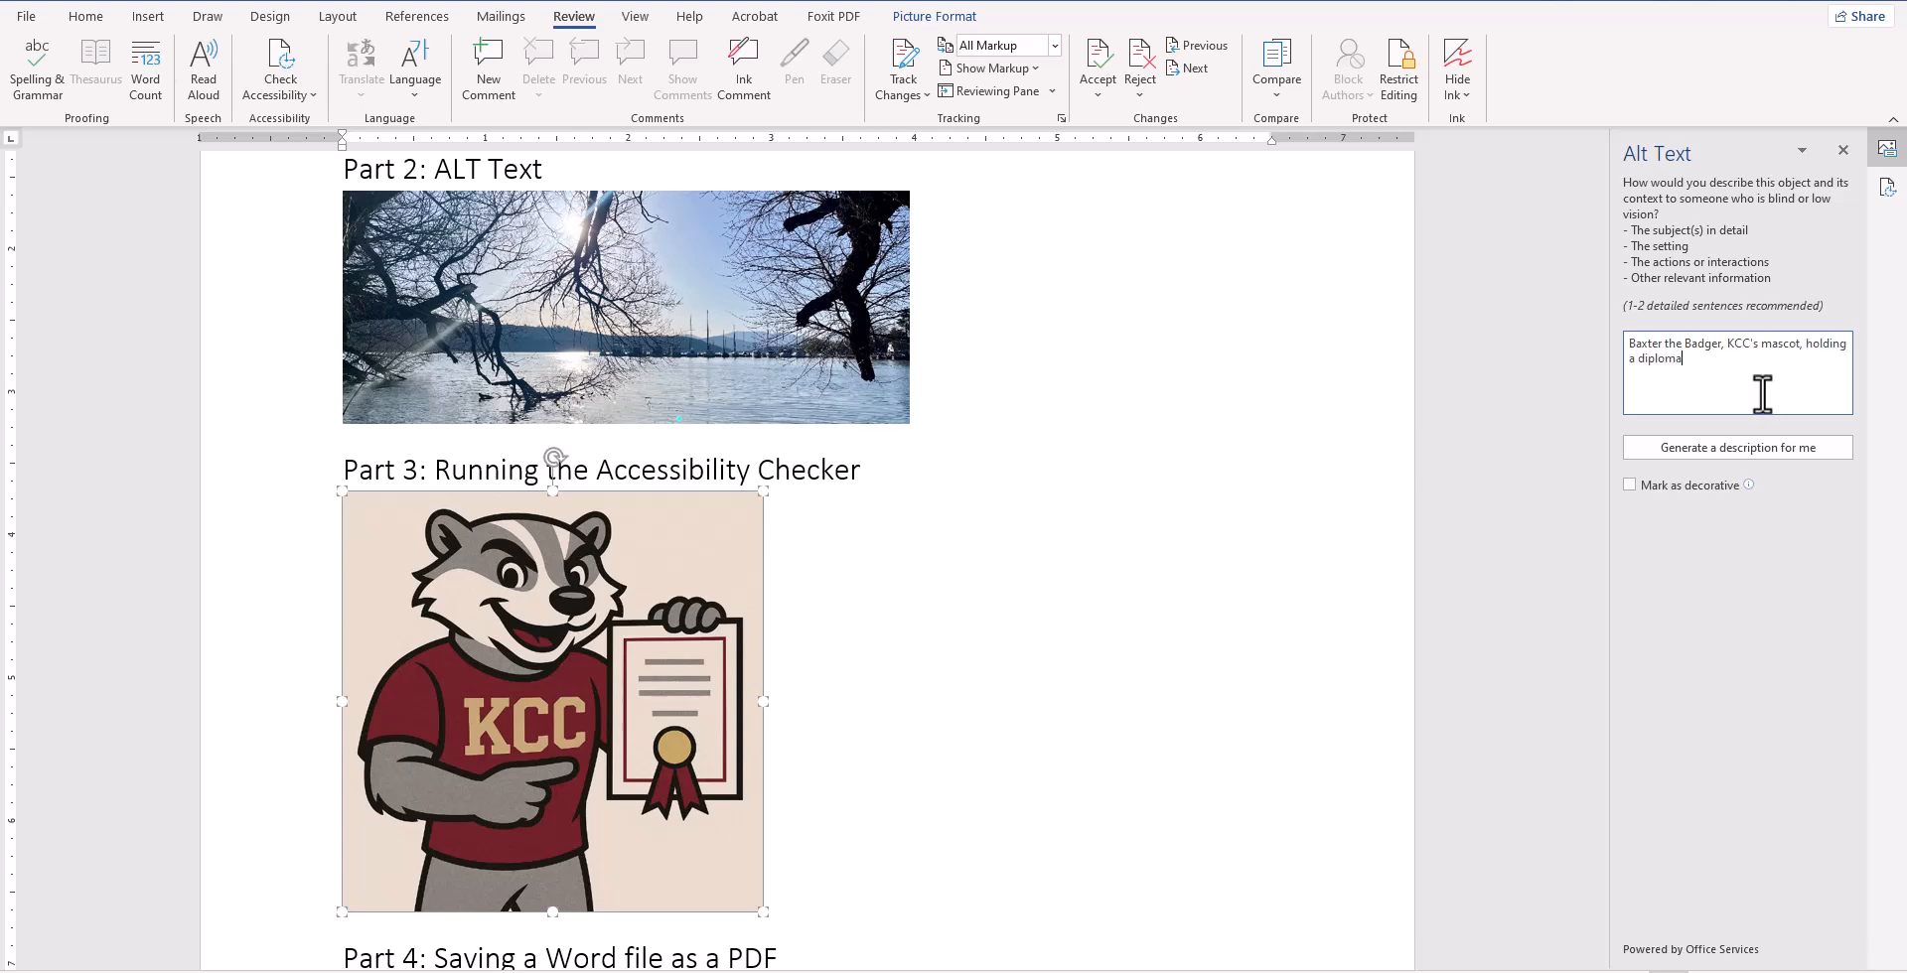
# - Start saving a copy of the document in the Accessibility folder with PDF (*.pdf) as the file type
pyautogui.click(1510, 545)
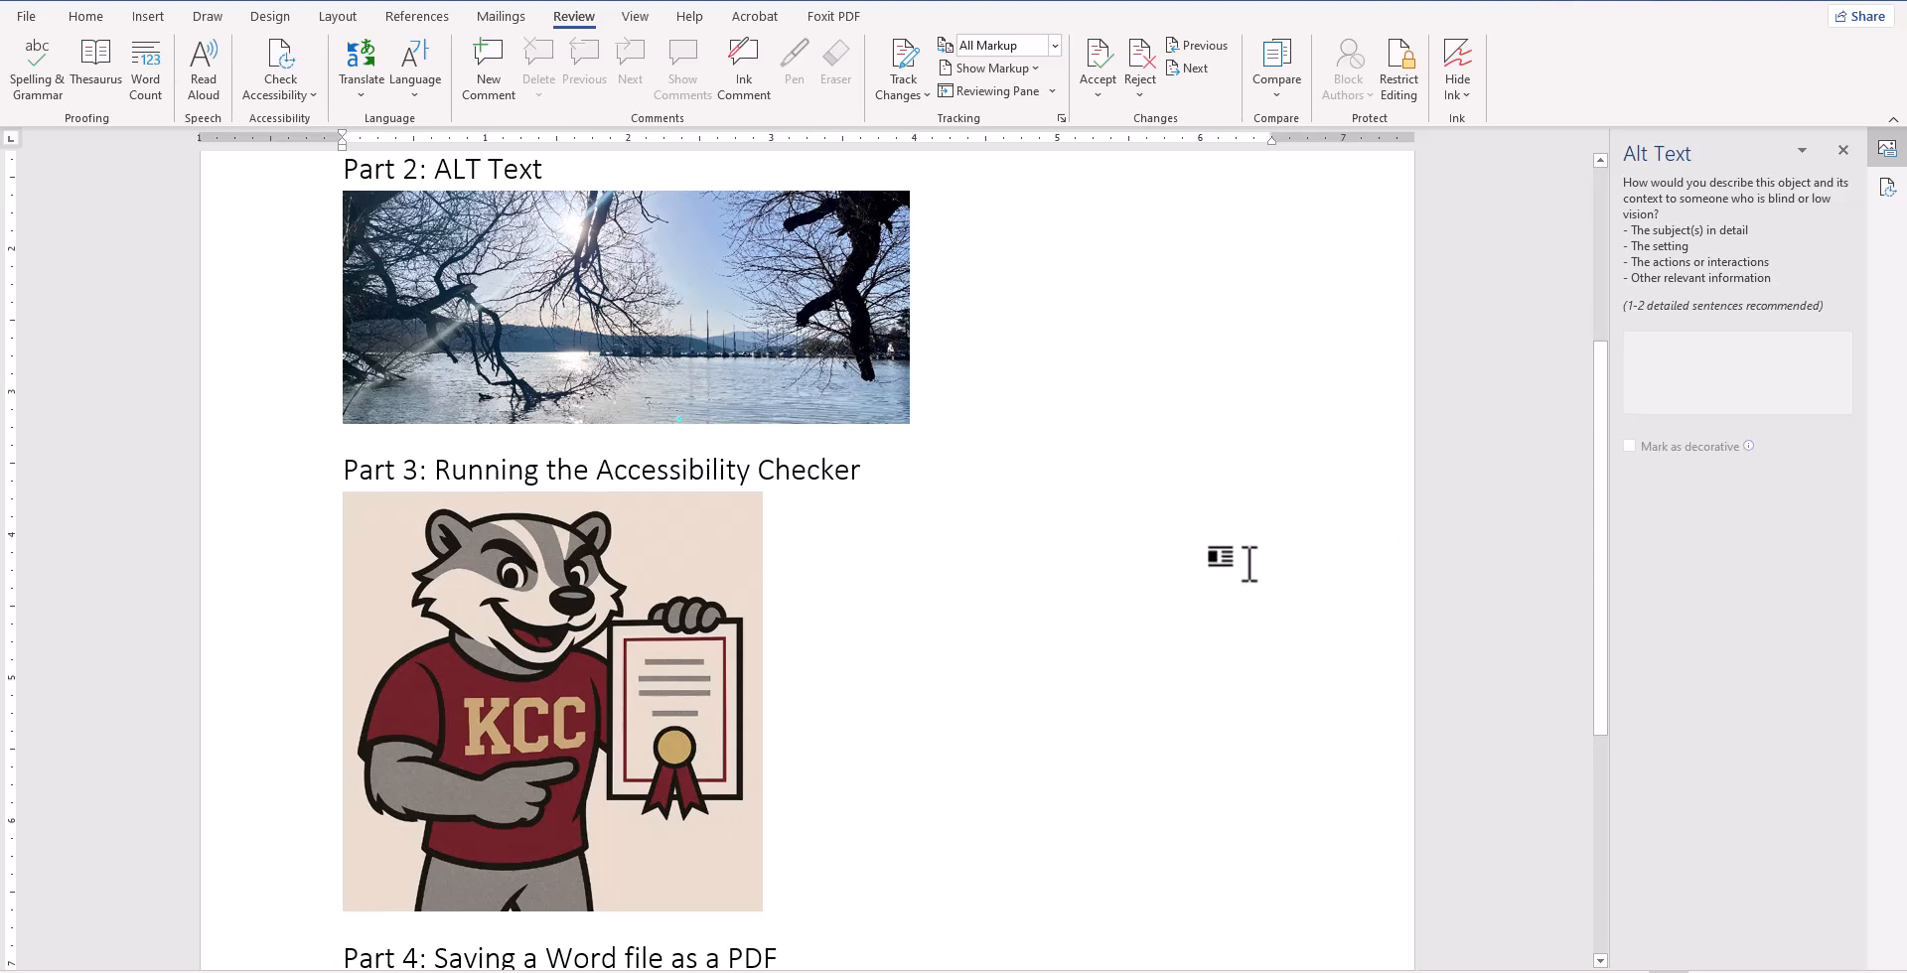
pyautogui.scroll(-1, 1244, 562)
pyautogui.scroll(-3, 1244, 562)
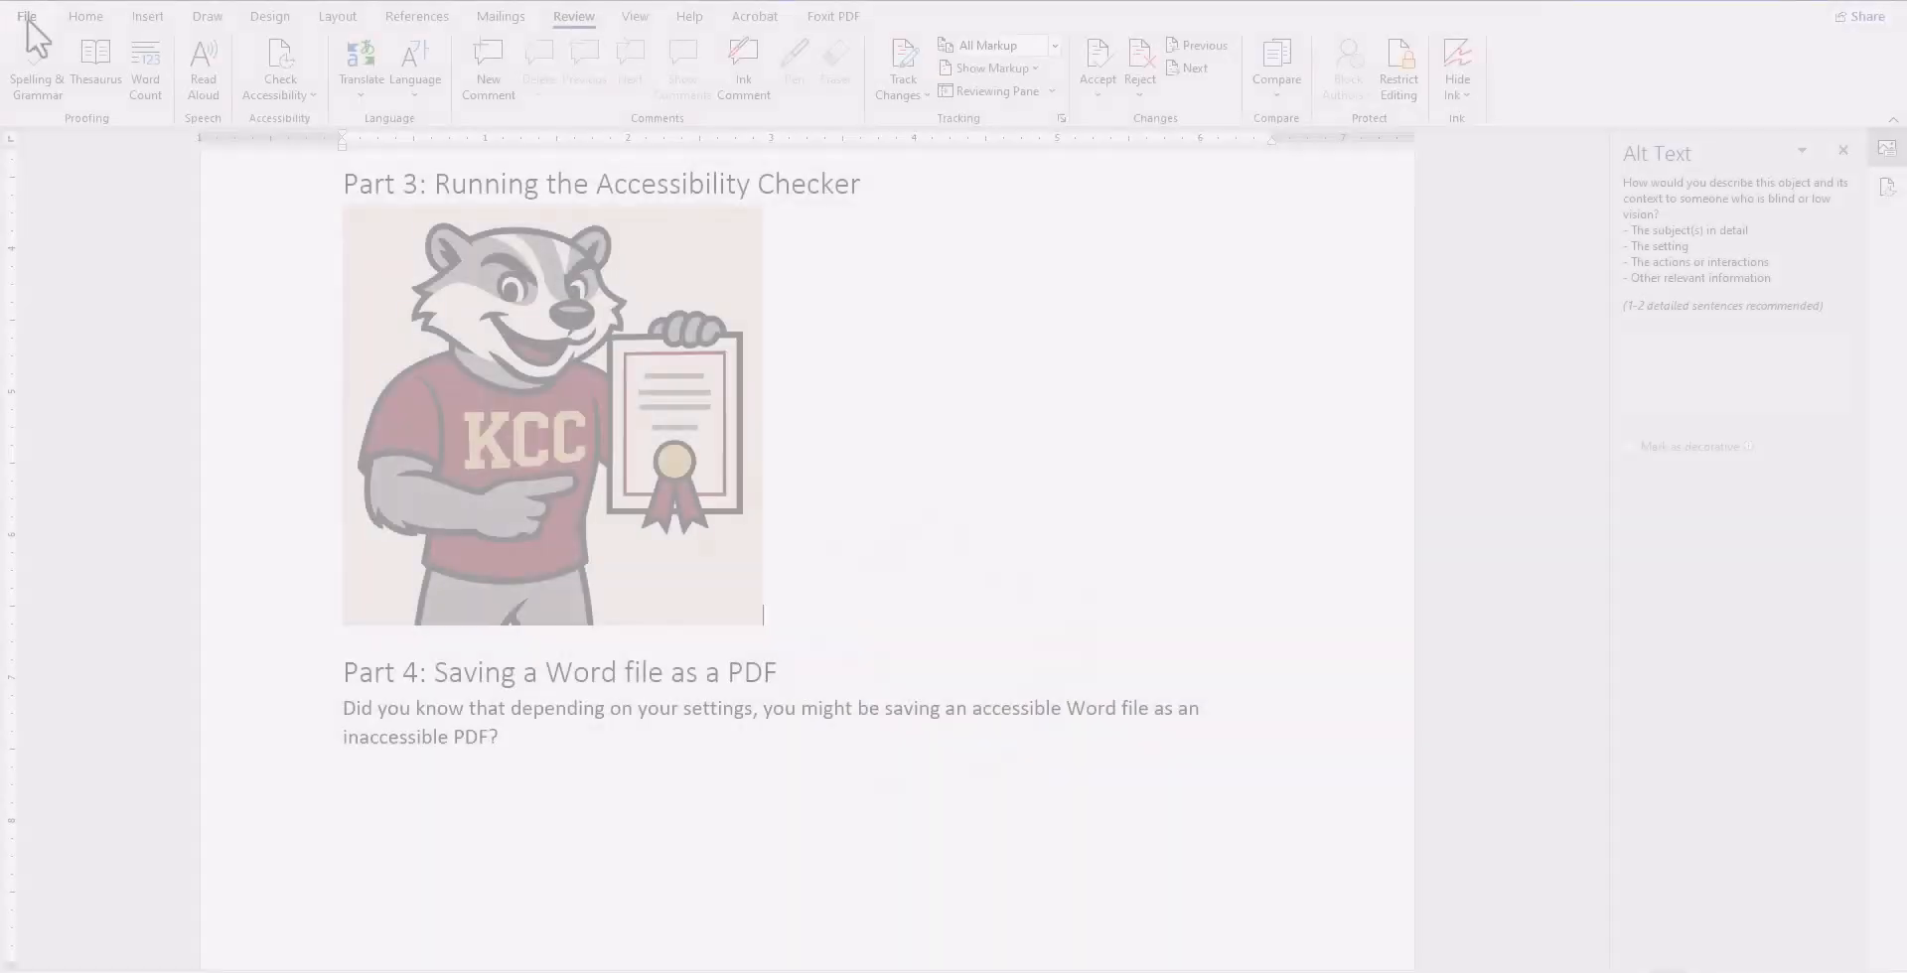
pyautogui.click(27, 16)
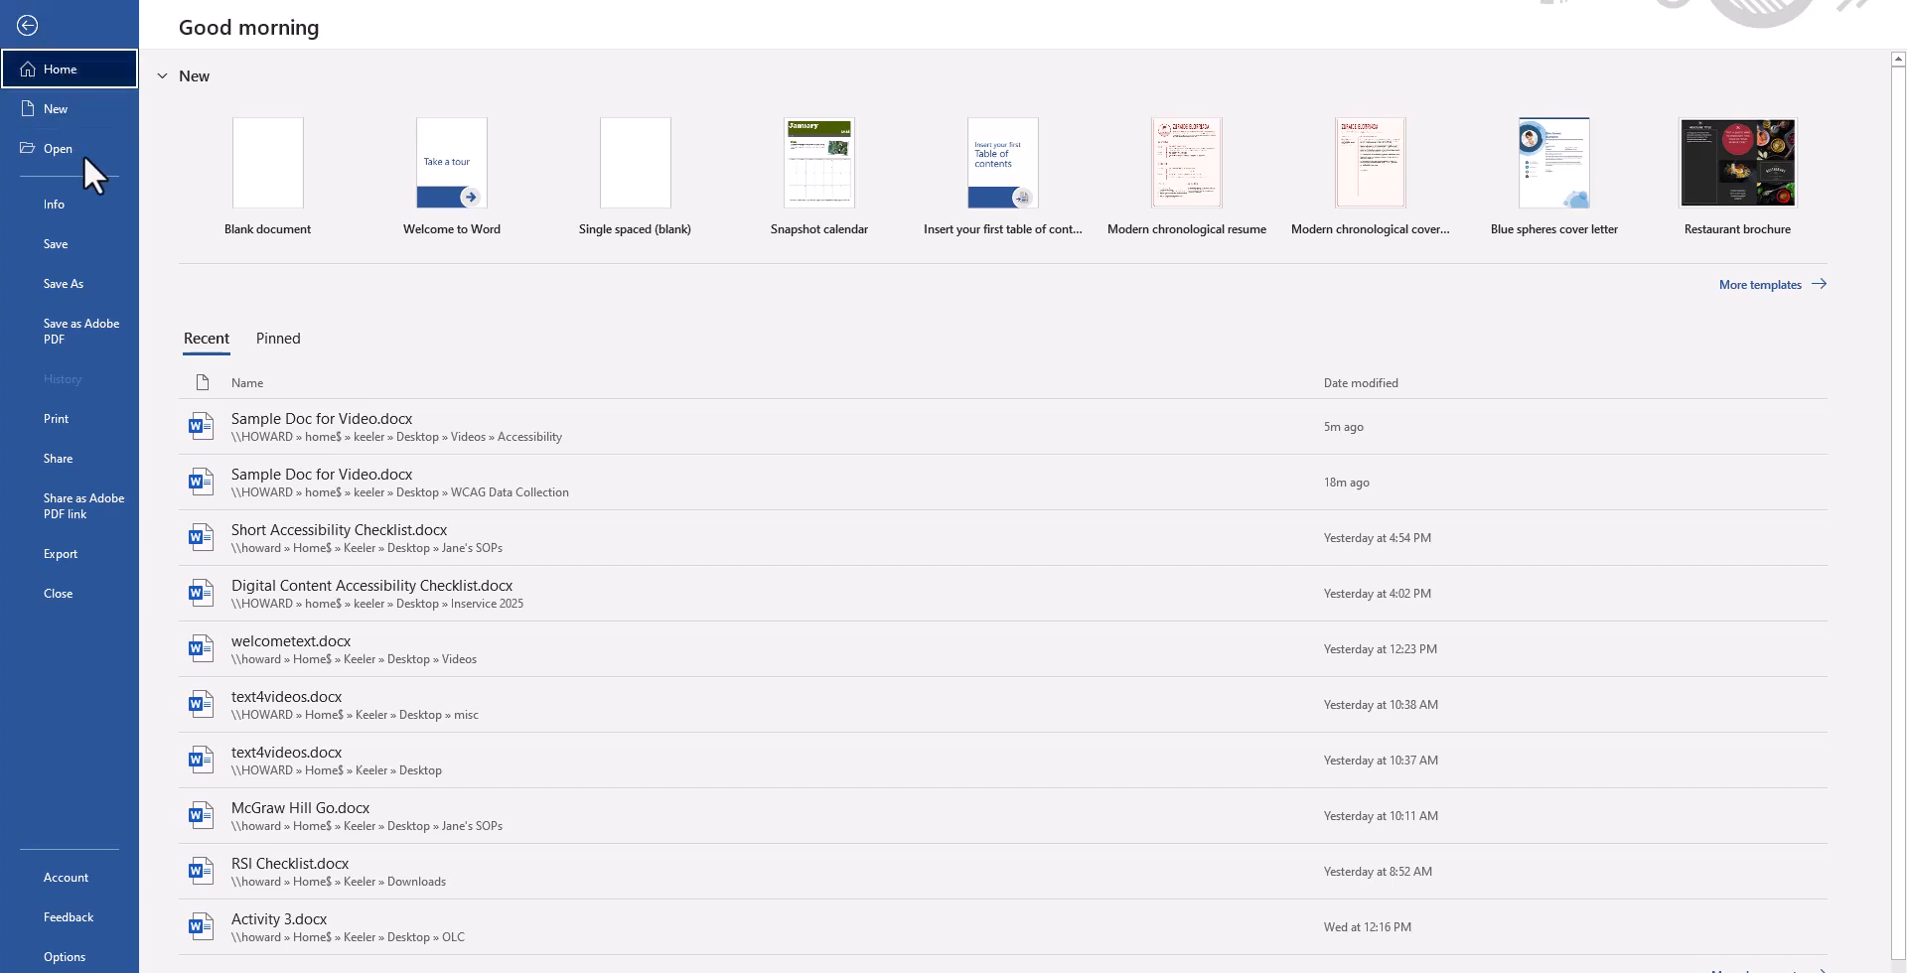
pyautogui.click(131, 300)
pyautogui.click(343, 398)
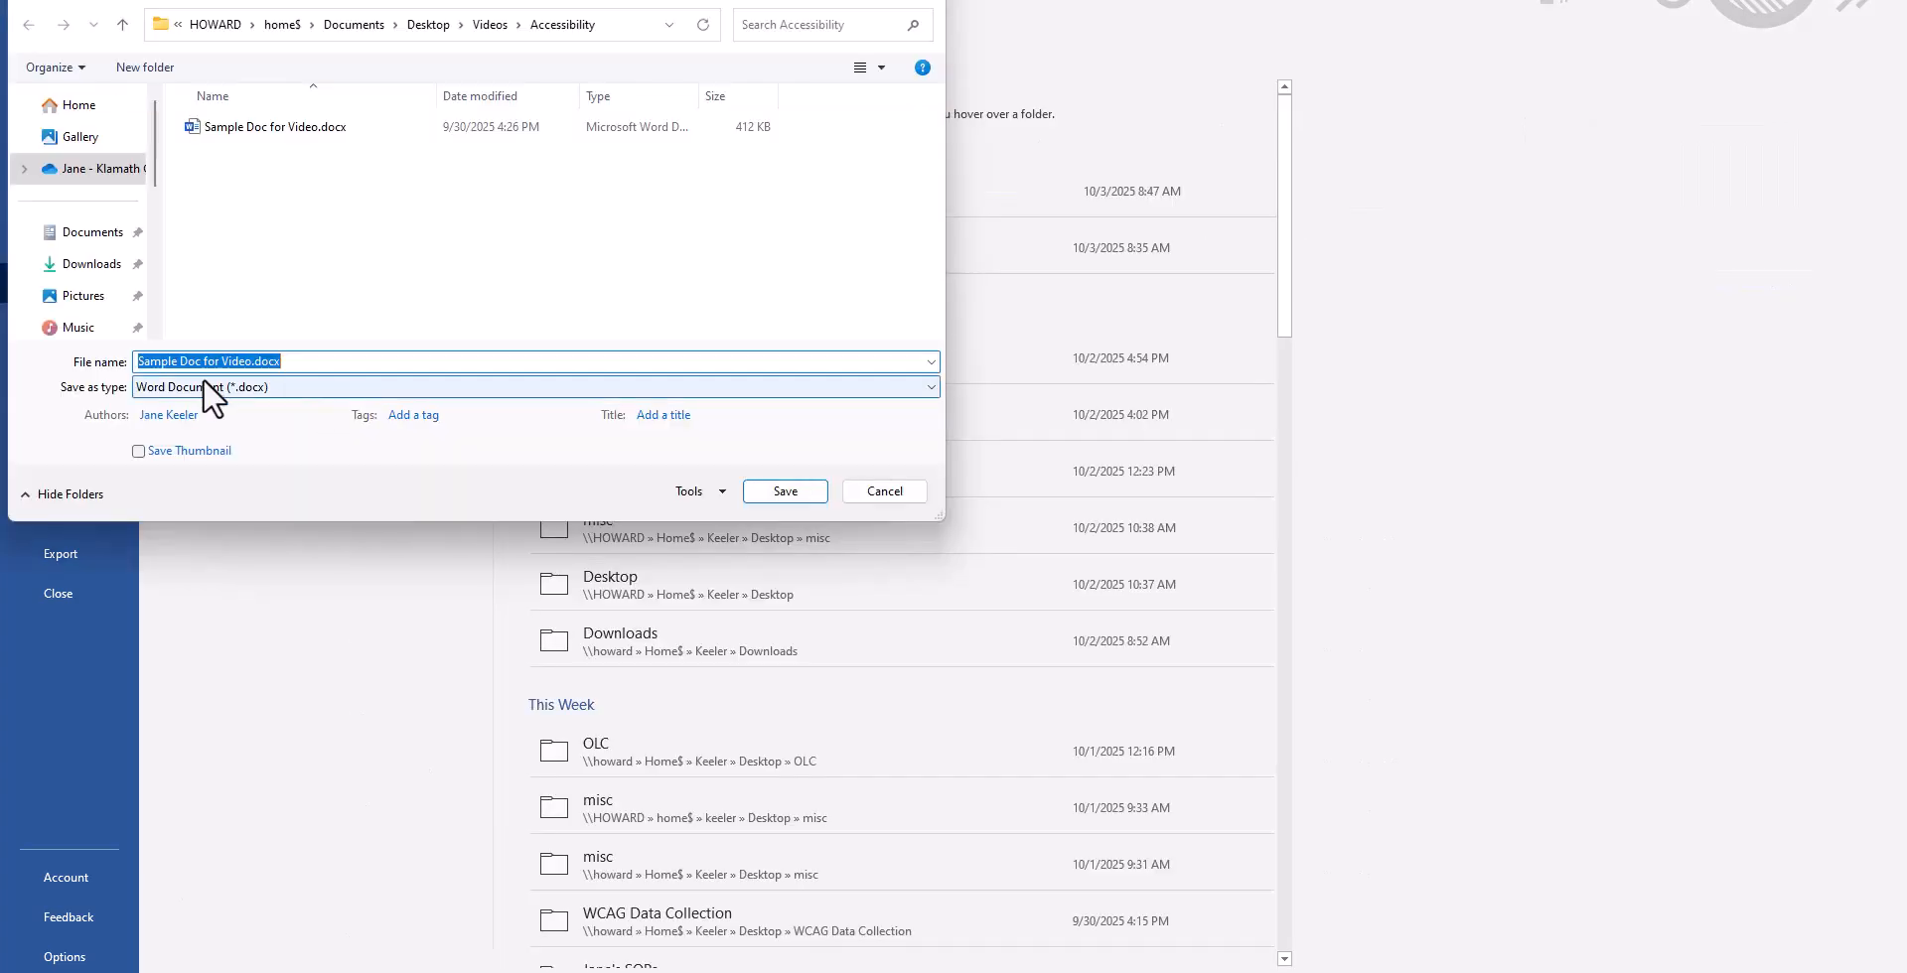
pyautogui.click(291, 389)
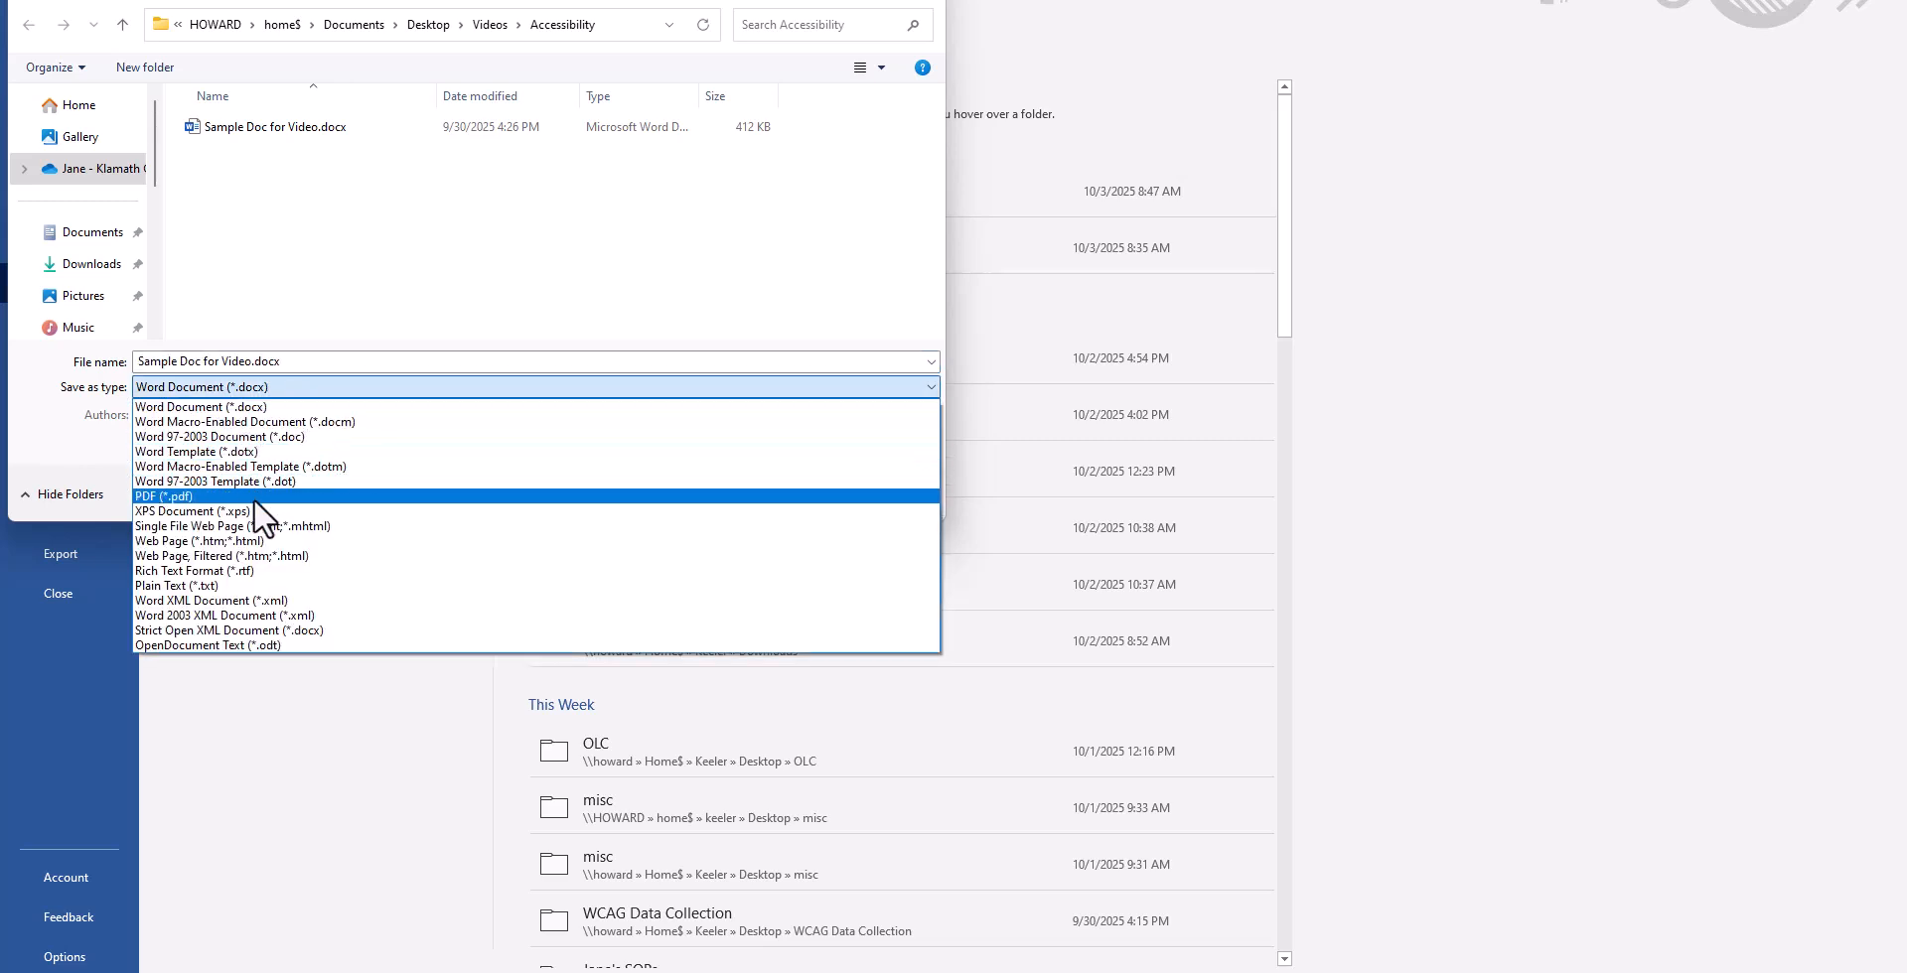
pyautogui.click(170, 494)
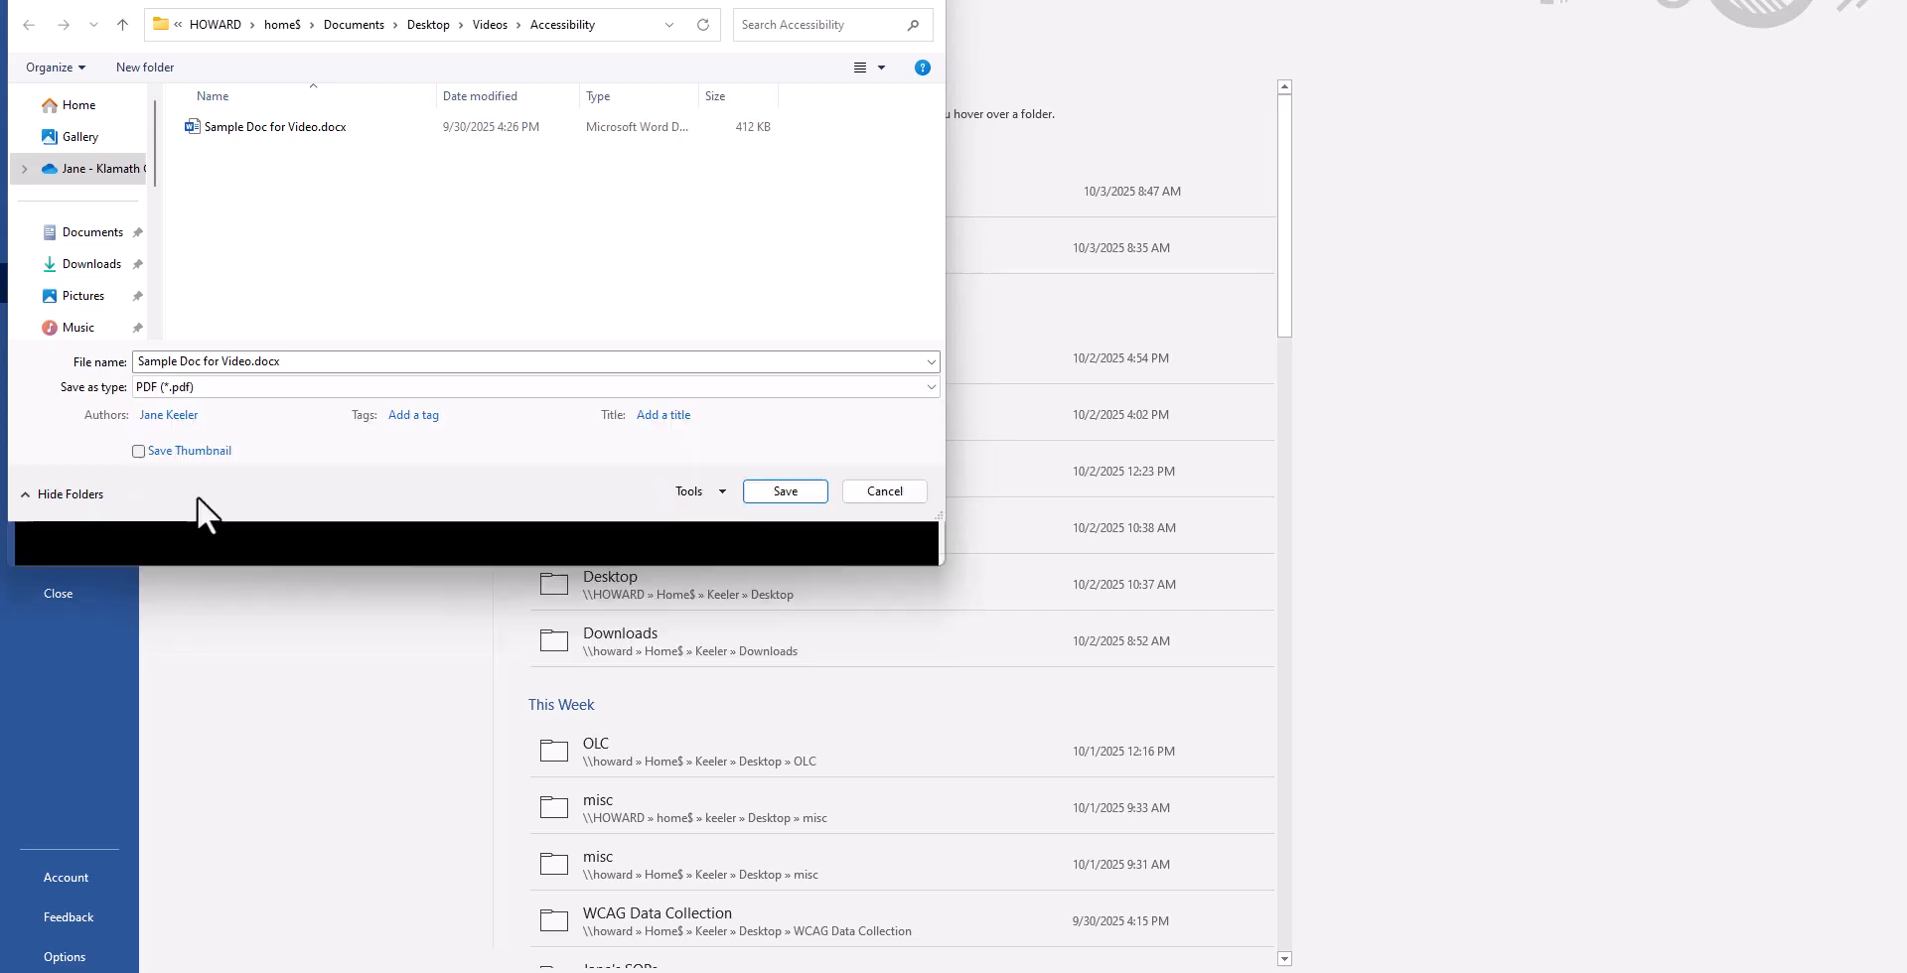
# - Name the PDF "Sample Doc for Video2.pdf", open its publishing options for review, and save the file
pyautogui.click(250, 362)
pyautogui.click(250, 361)
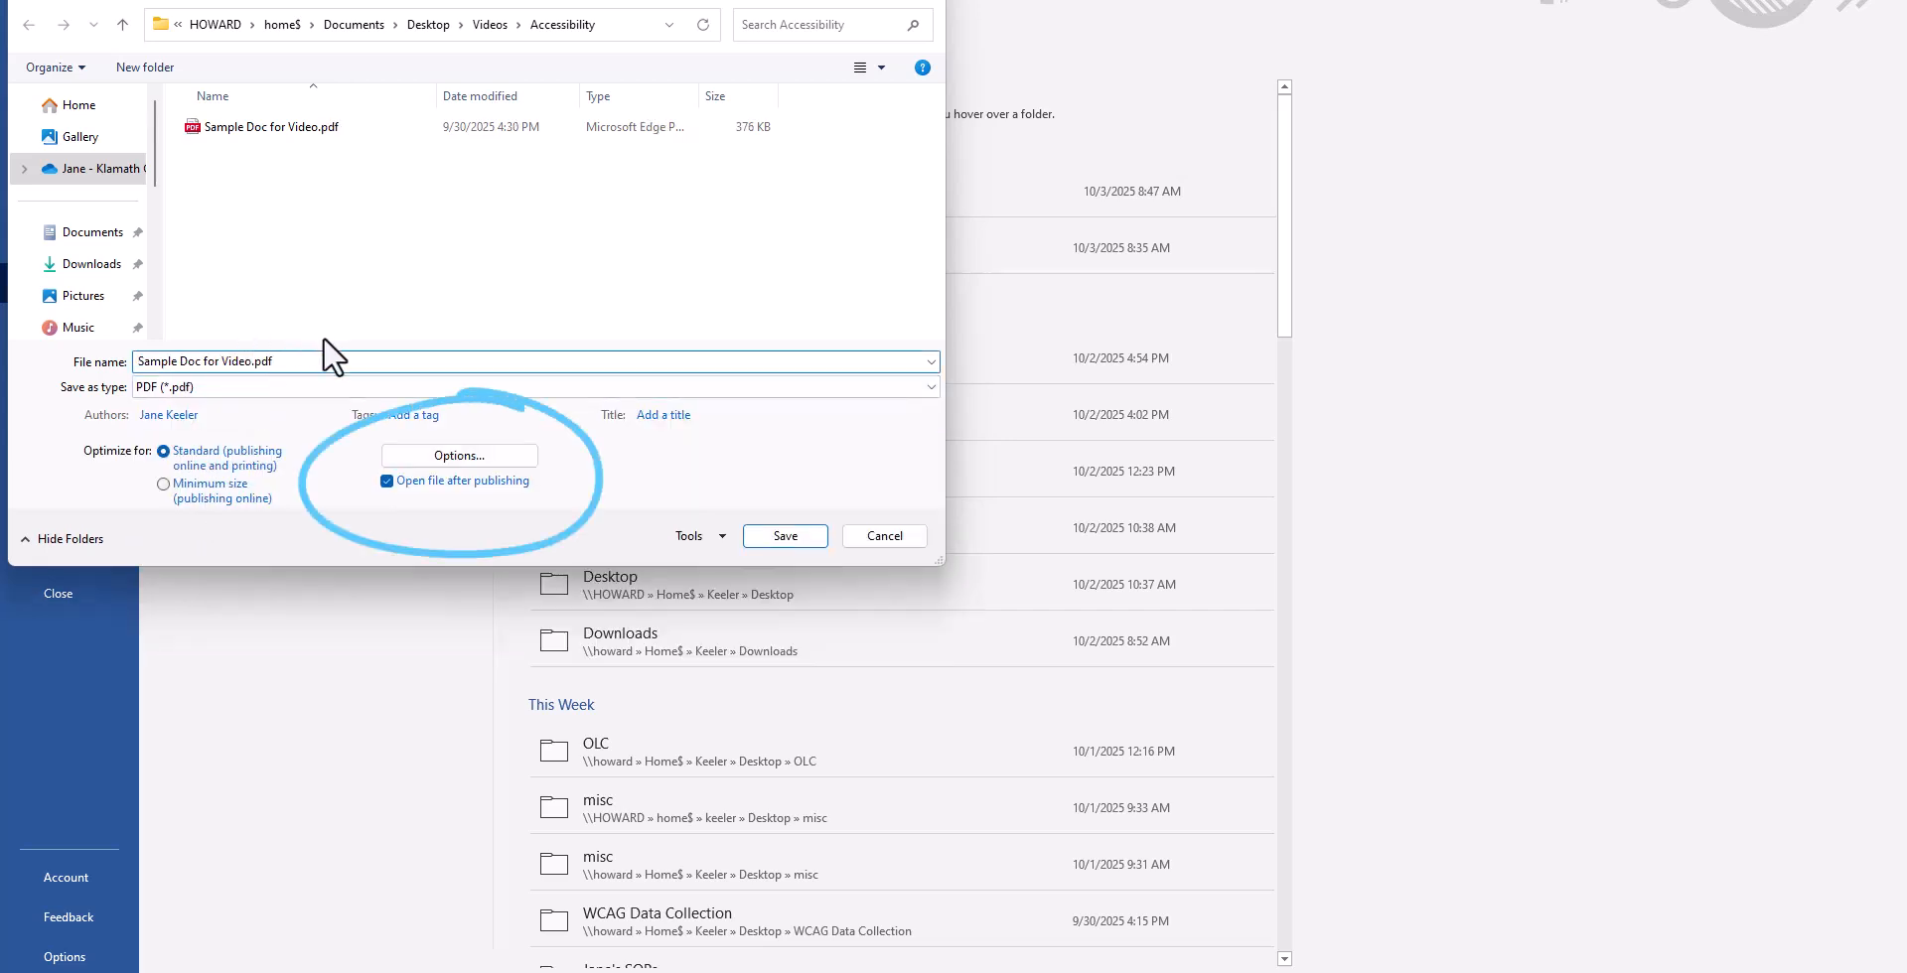
pyautogui.write('2')
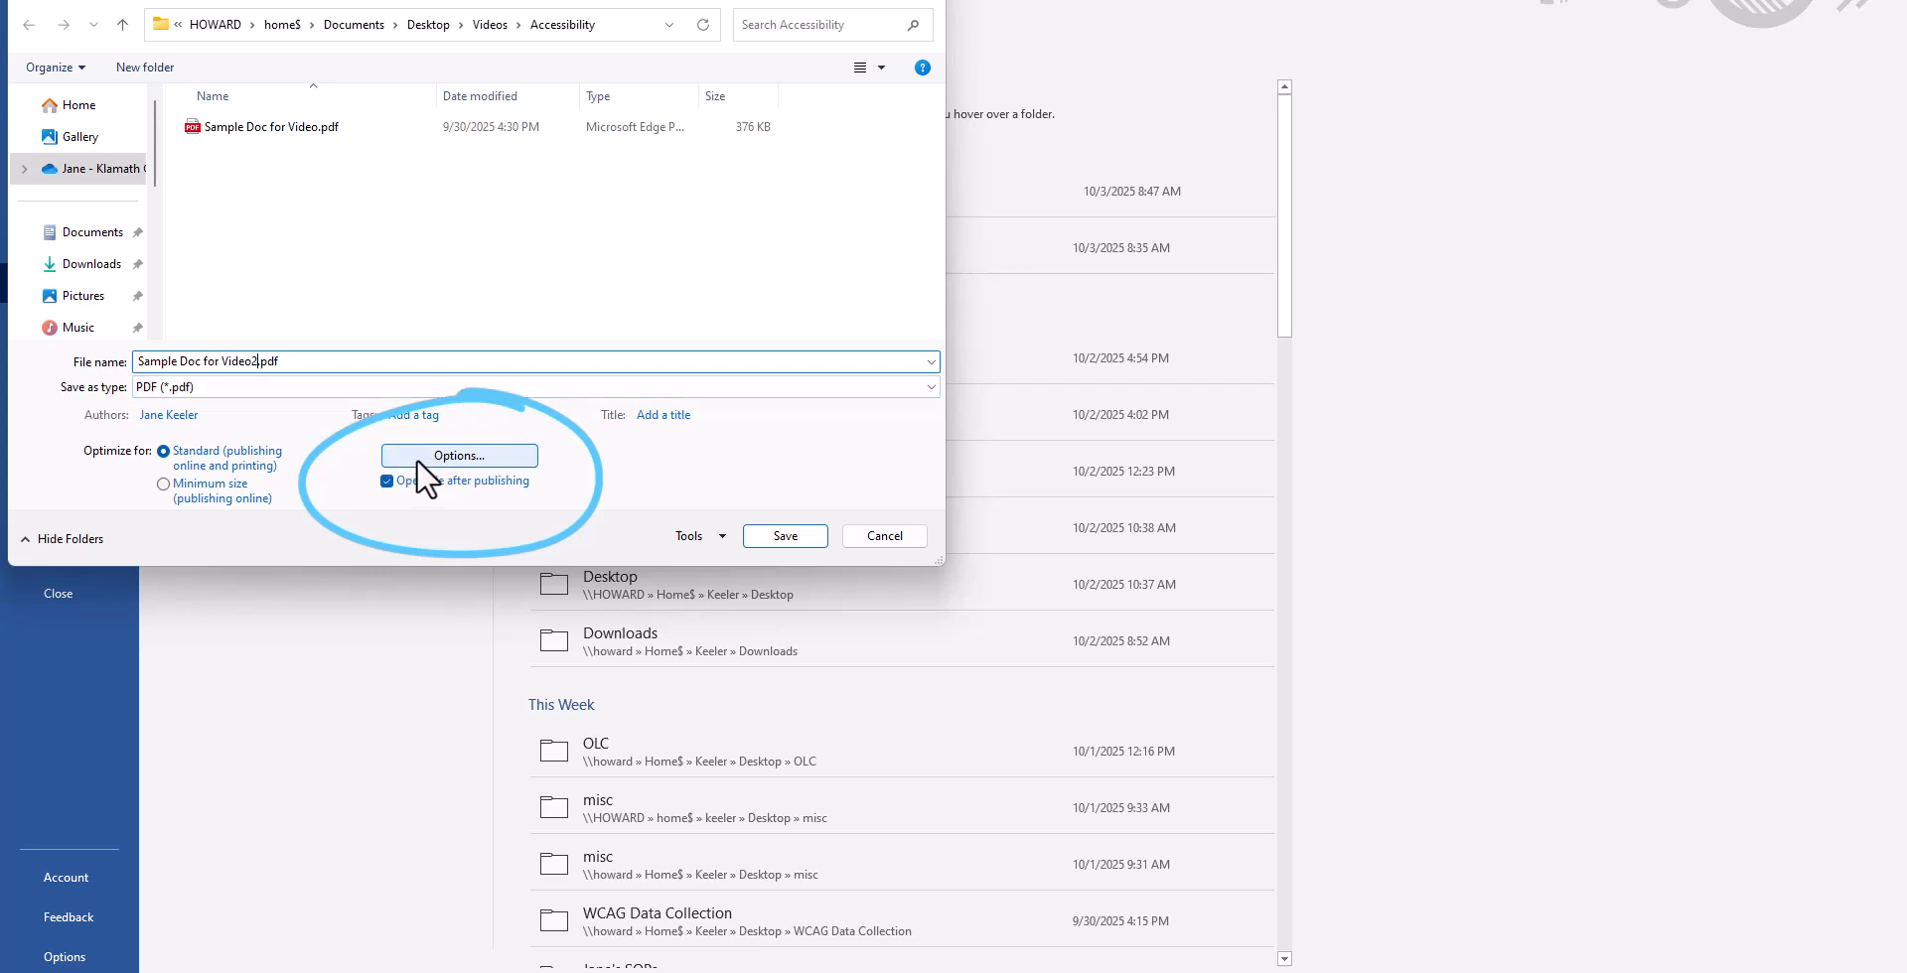
pyautogui.click(515, 458)
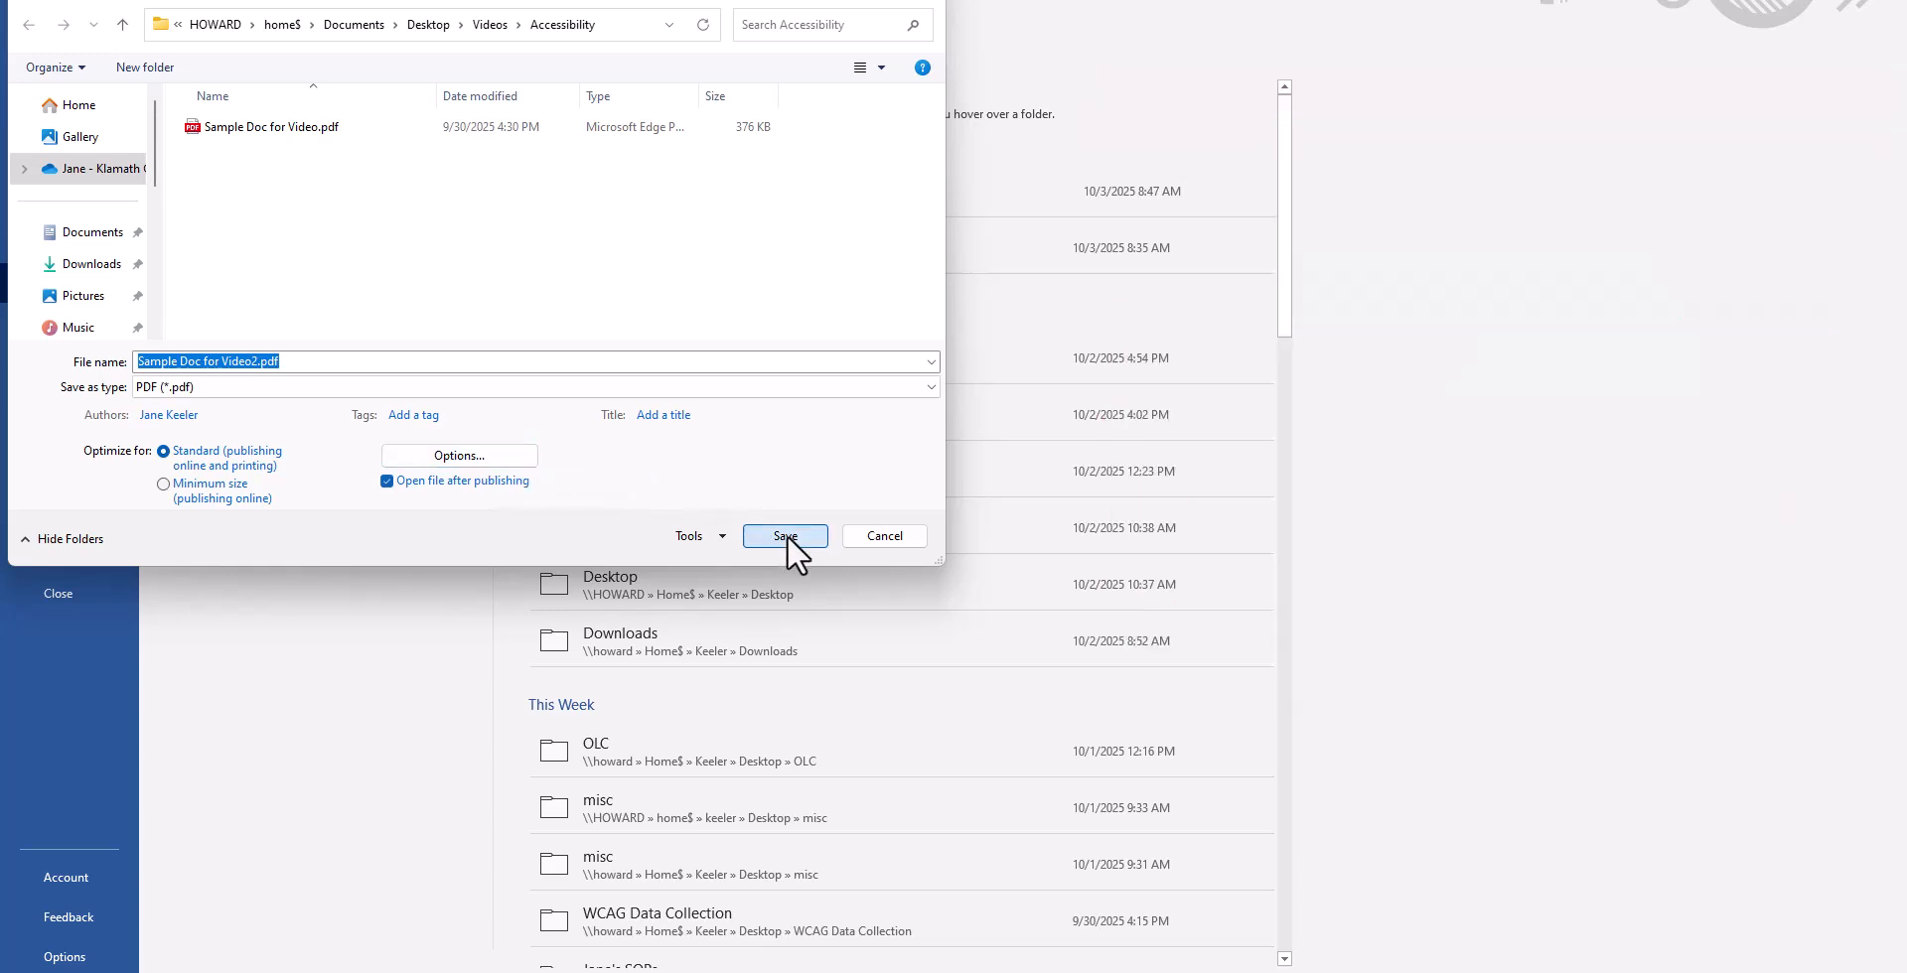
pyautogui.click(785, 535)
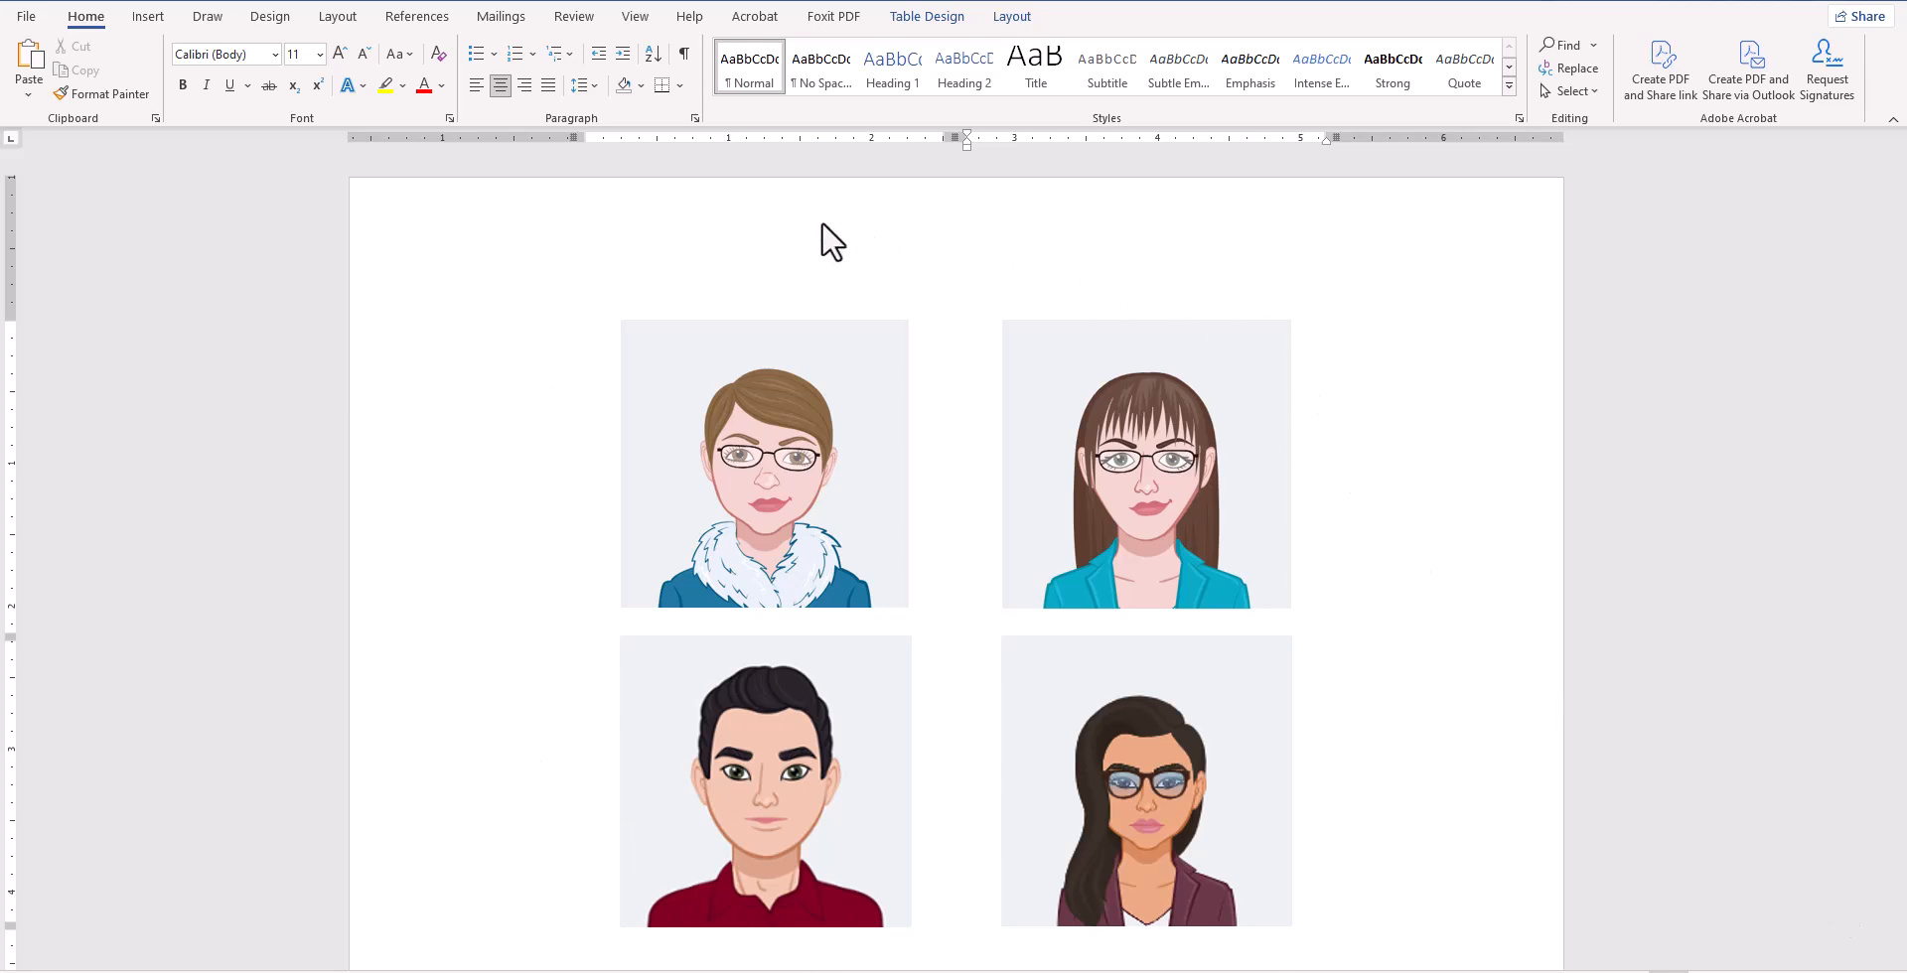
# - Select the four-portrait grid and the Klamath Community College contact block in turn to examine the tables used for their layout
pyautogui.click(969, 532)
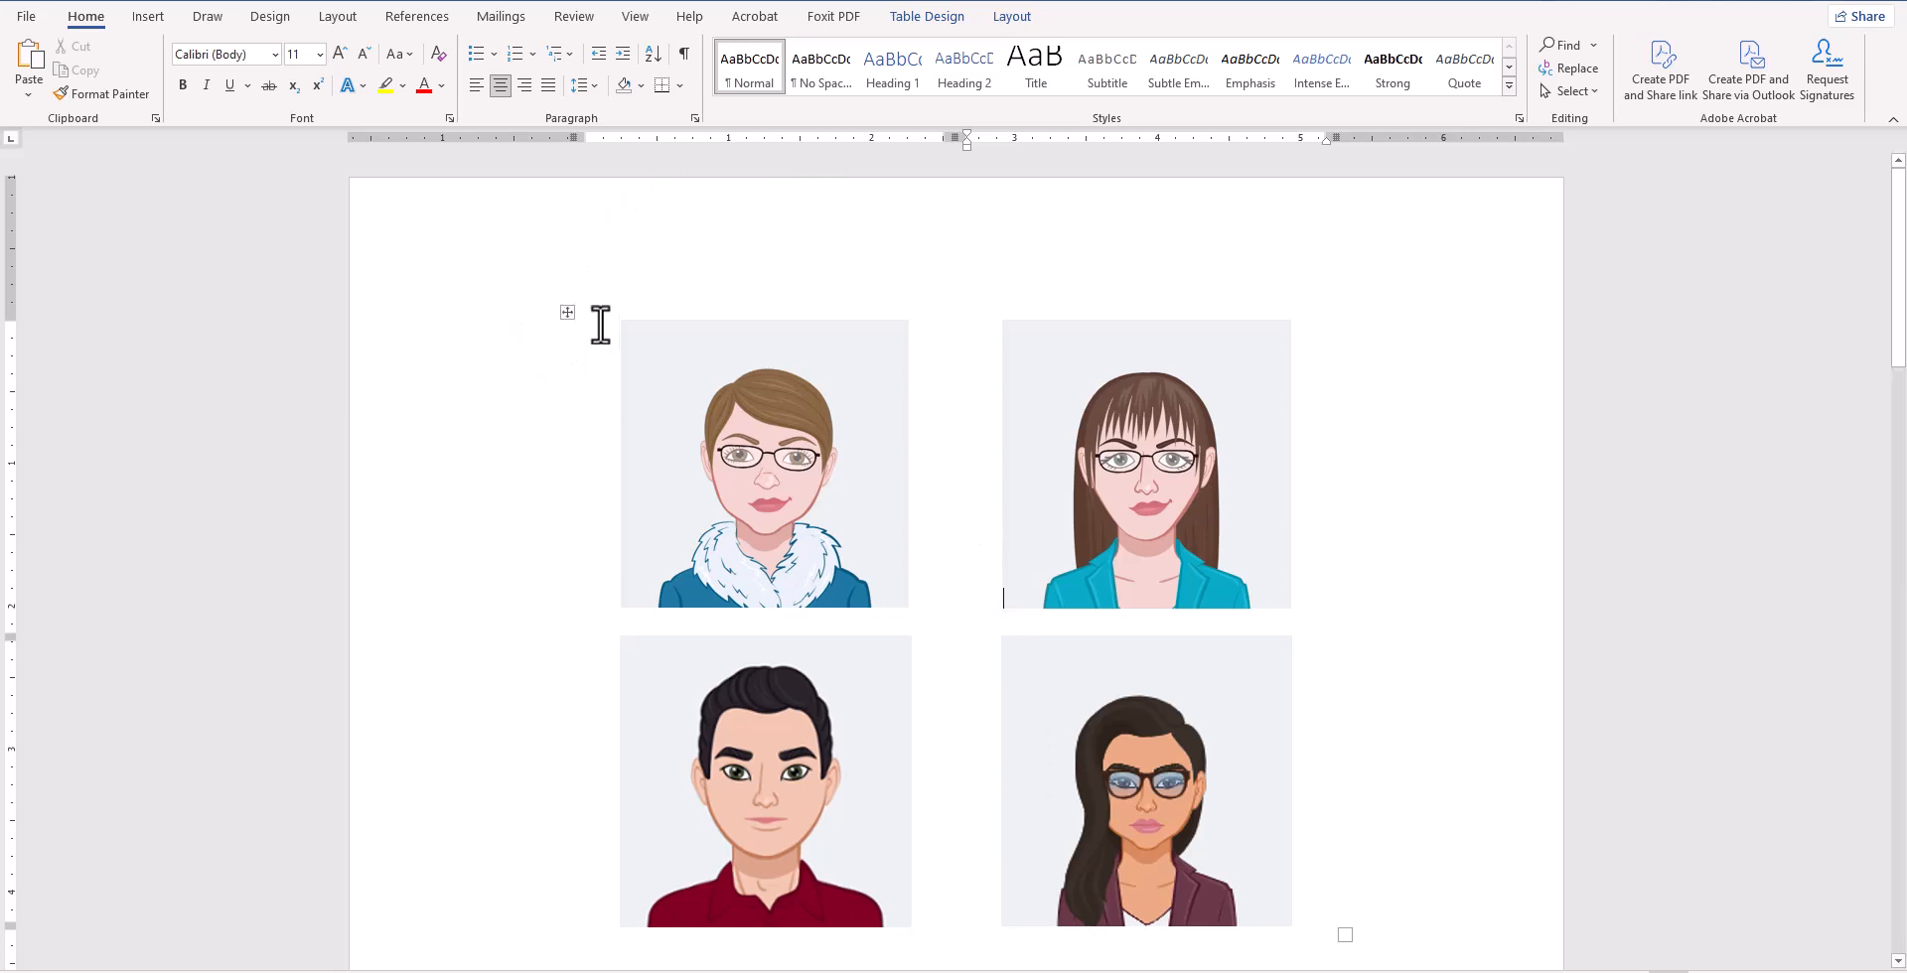
pyautogui.click(567, 313)
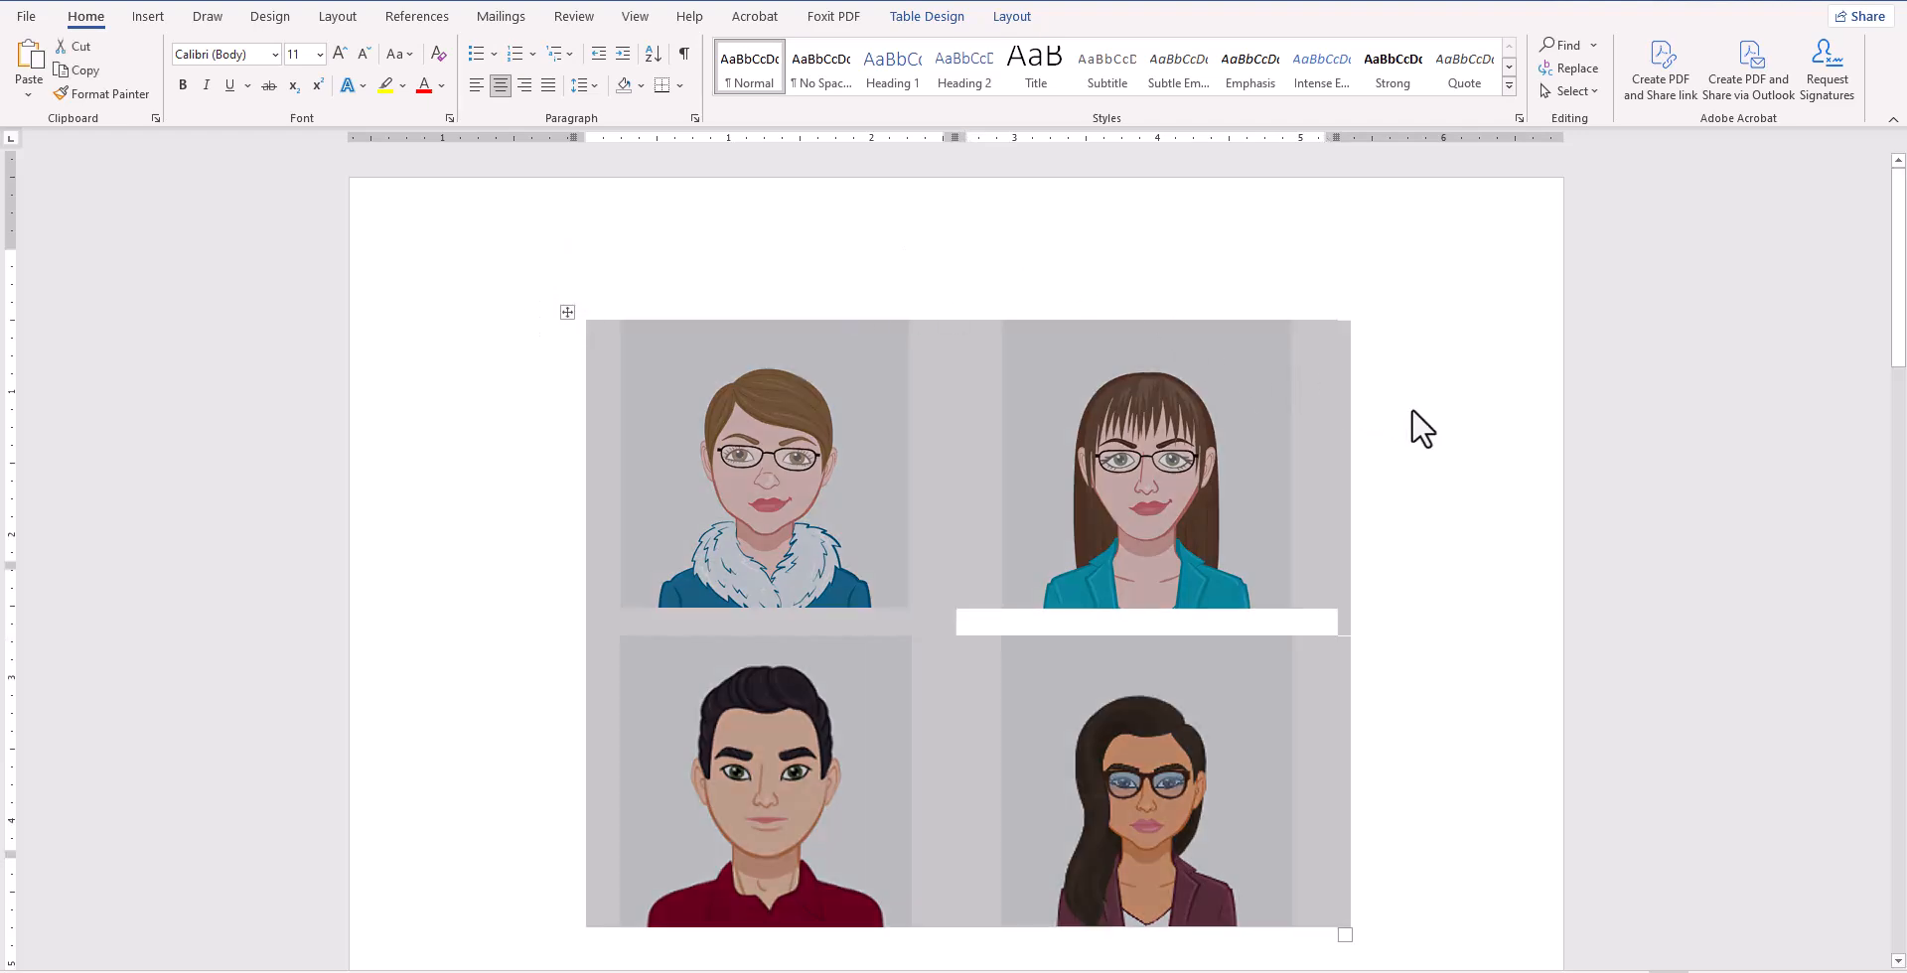
pyautogui.scroll(-2, 1412, 409)
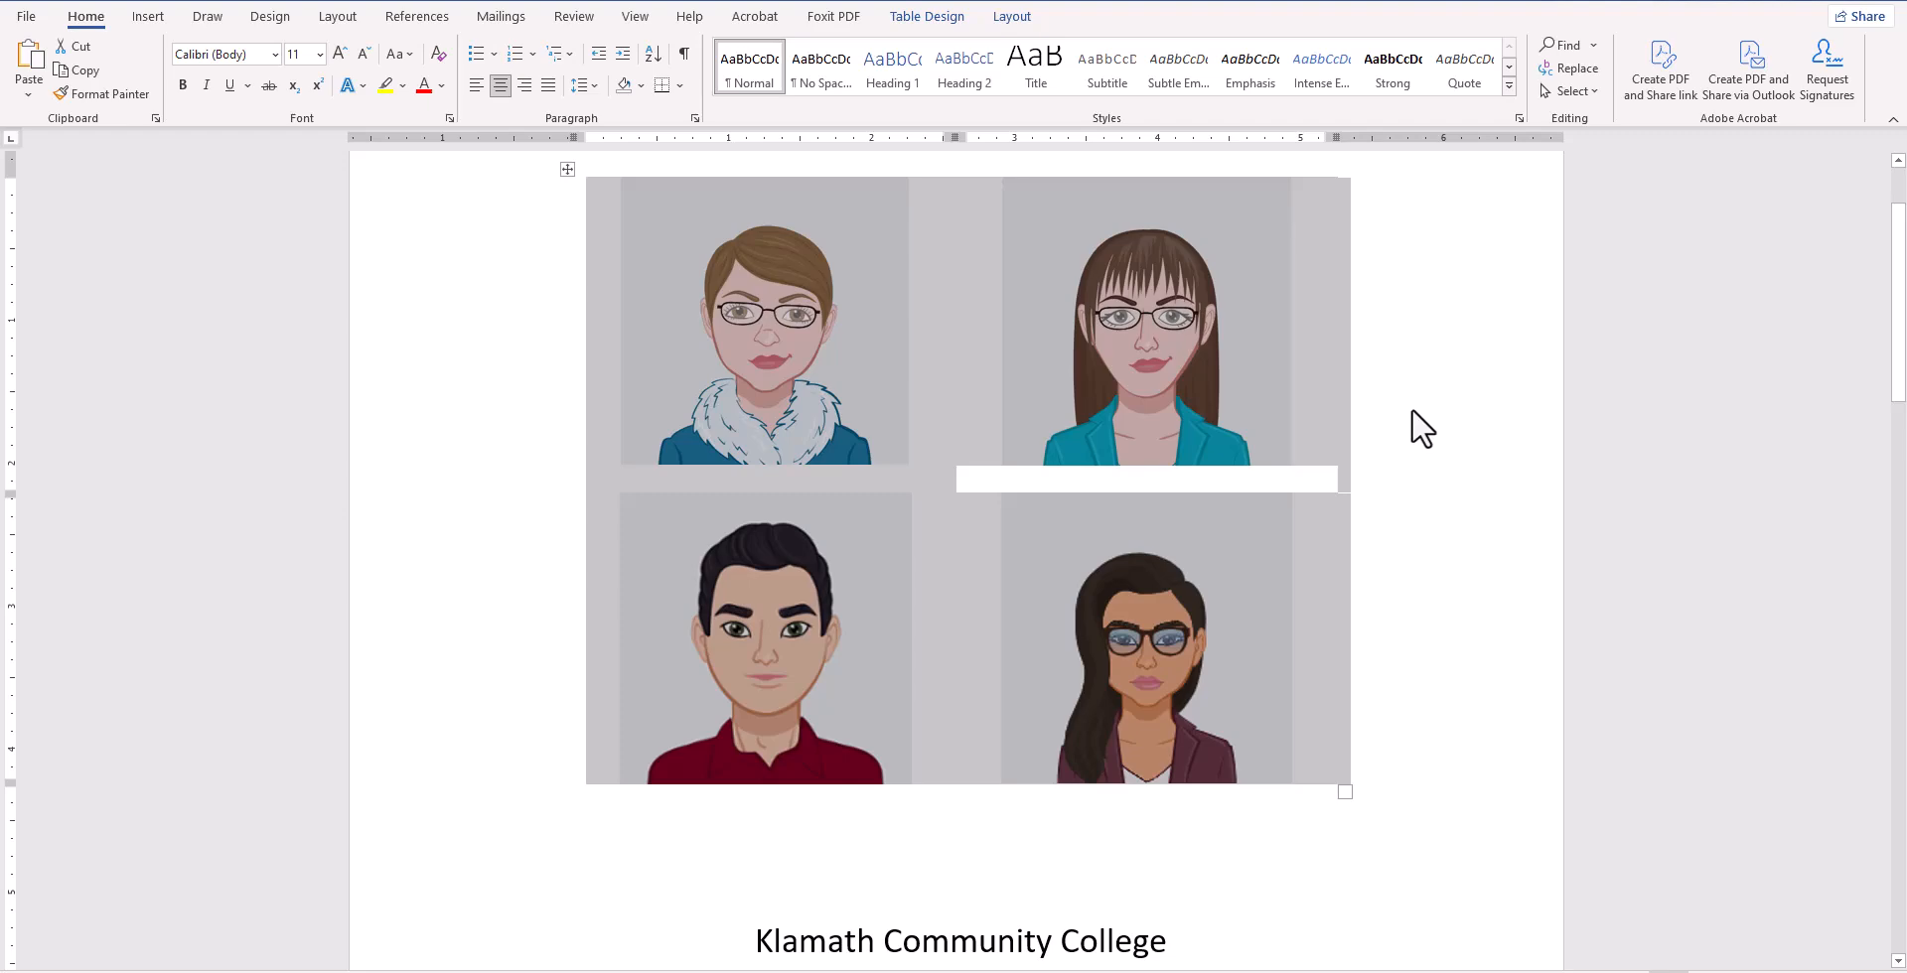
pyautogui.scroll(-3, 1422, 429)
pyautogui.scroll(-1, 1422, 429)
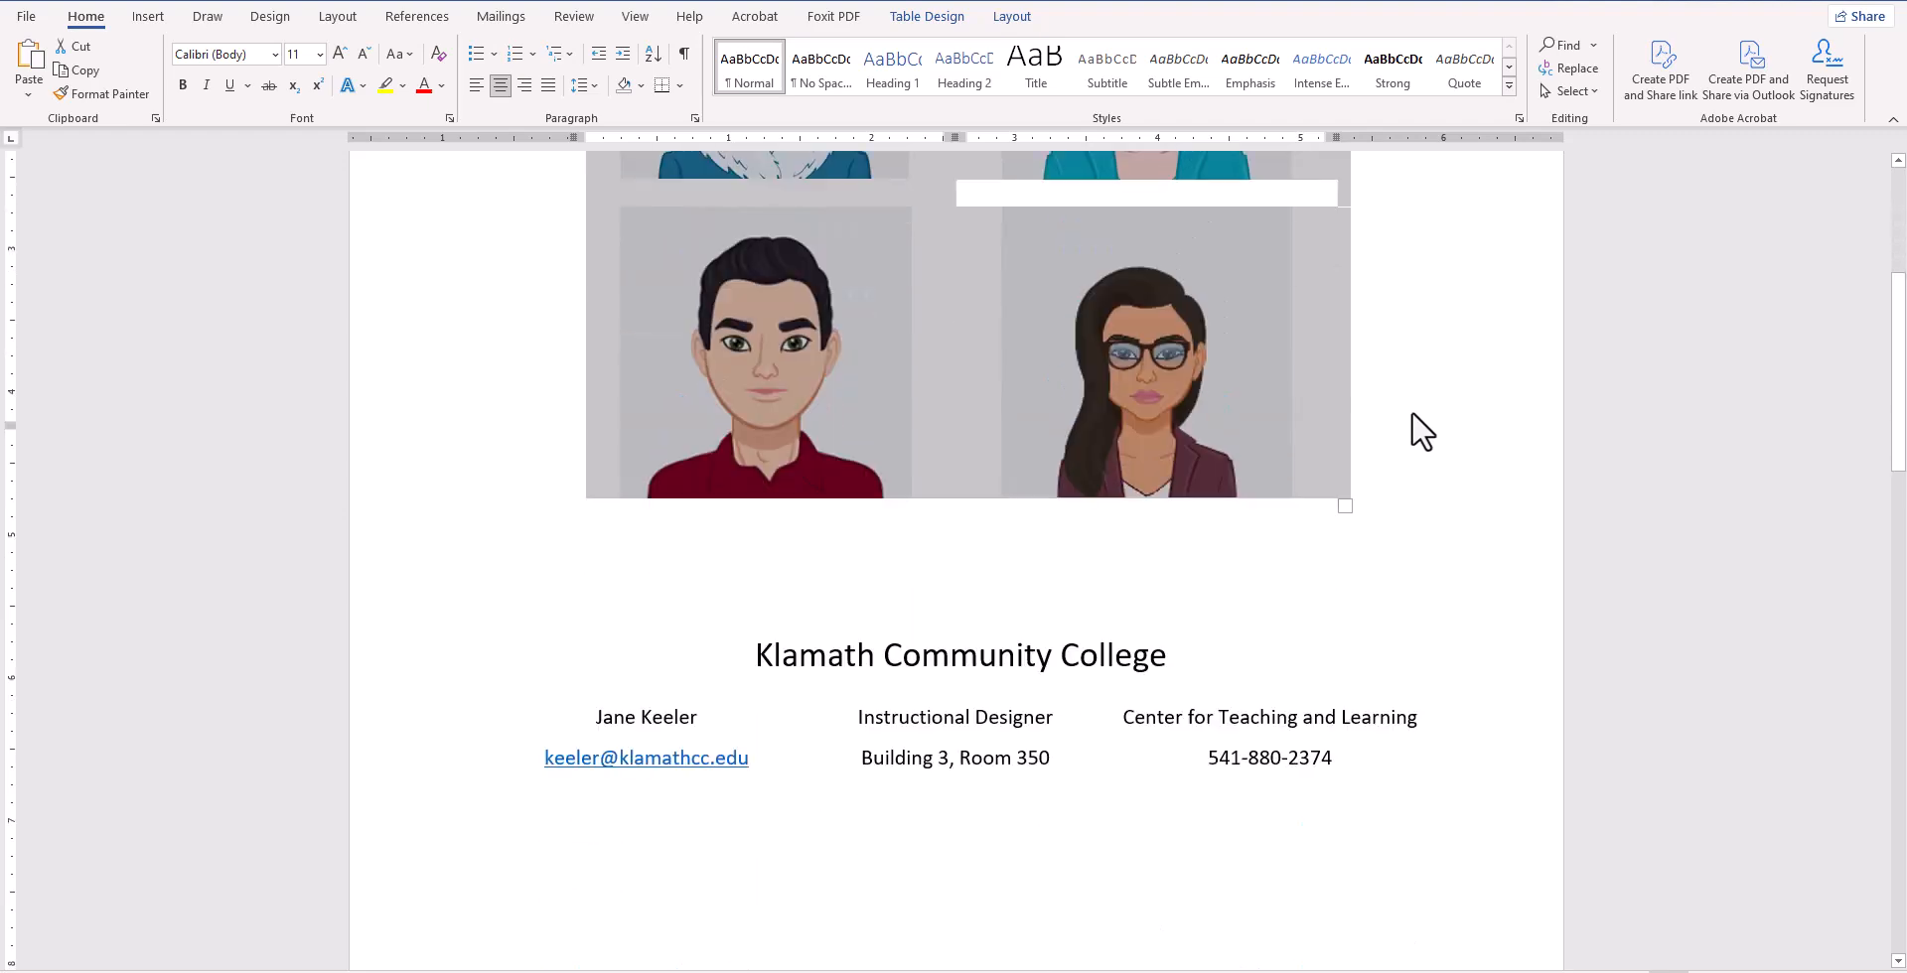
pyautogui.scroll(-1, 1422, 429)
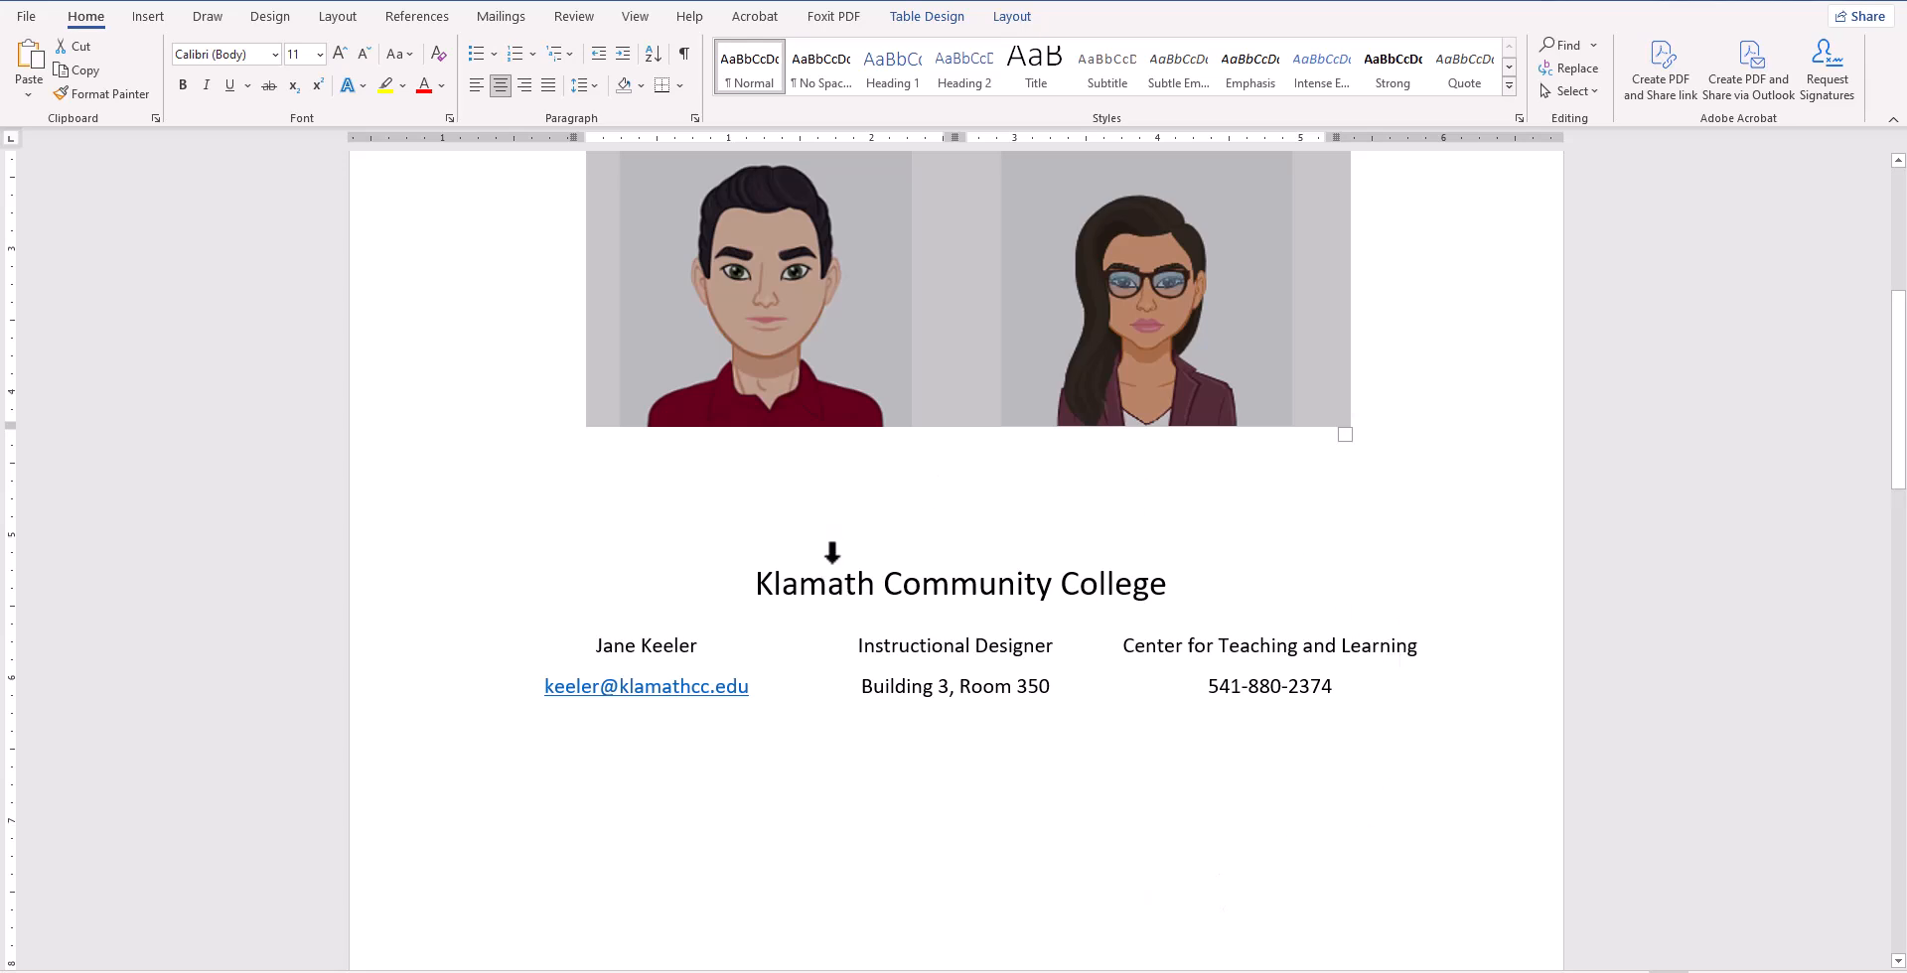
pyautogui.click(827, 584)
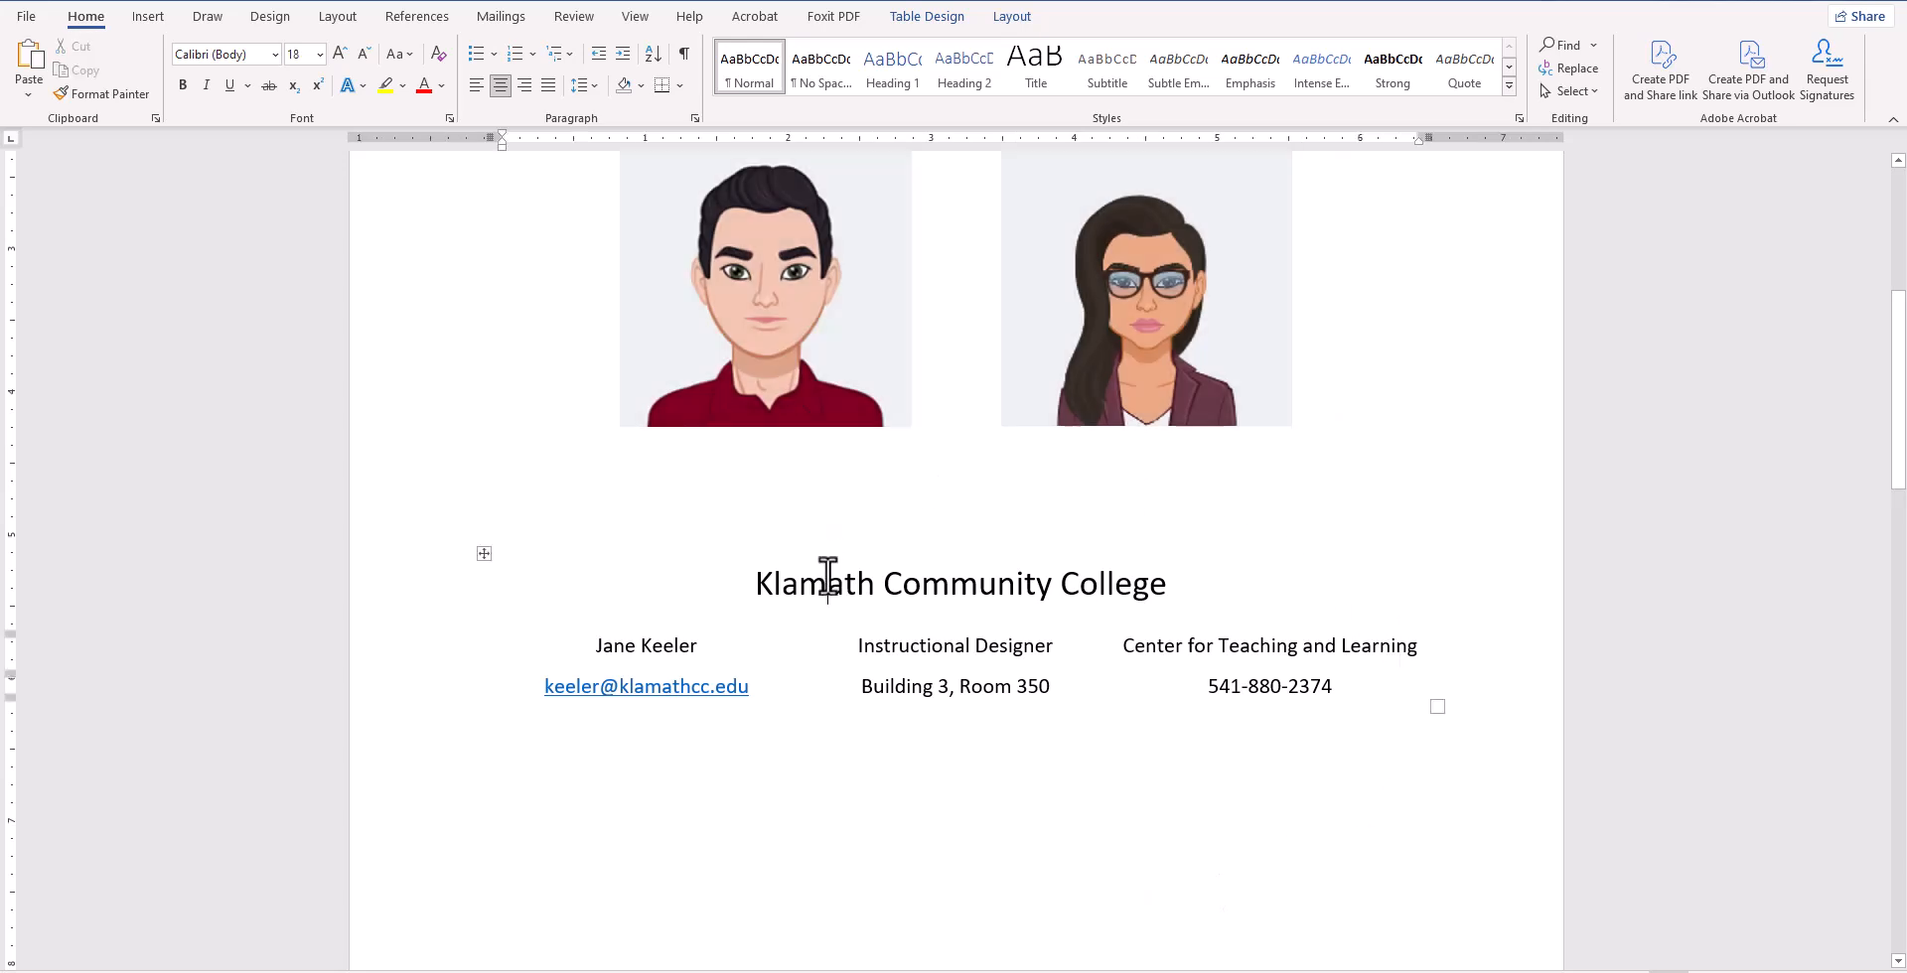
pyautogui.click(480, 552)
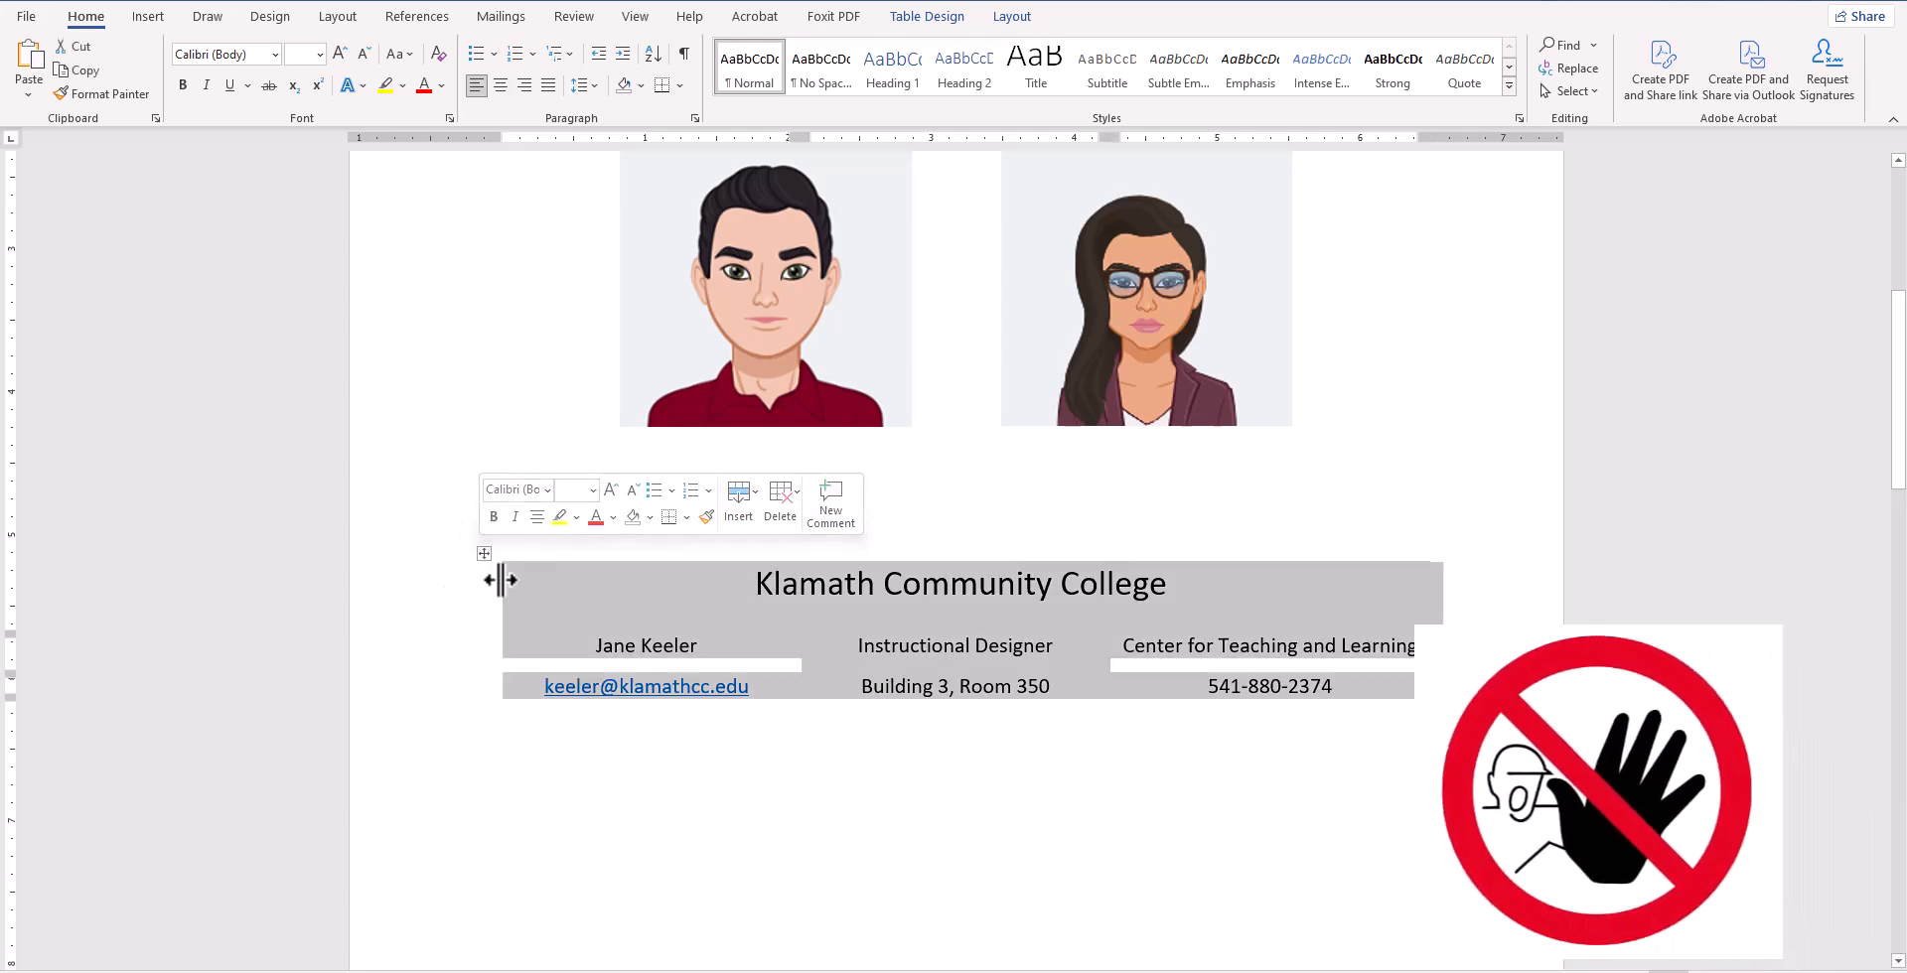
pyautogui.click(948, 507)
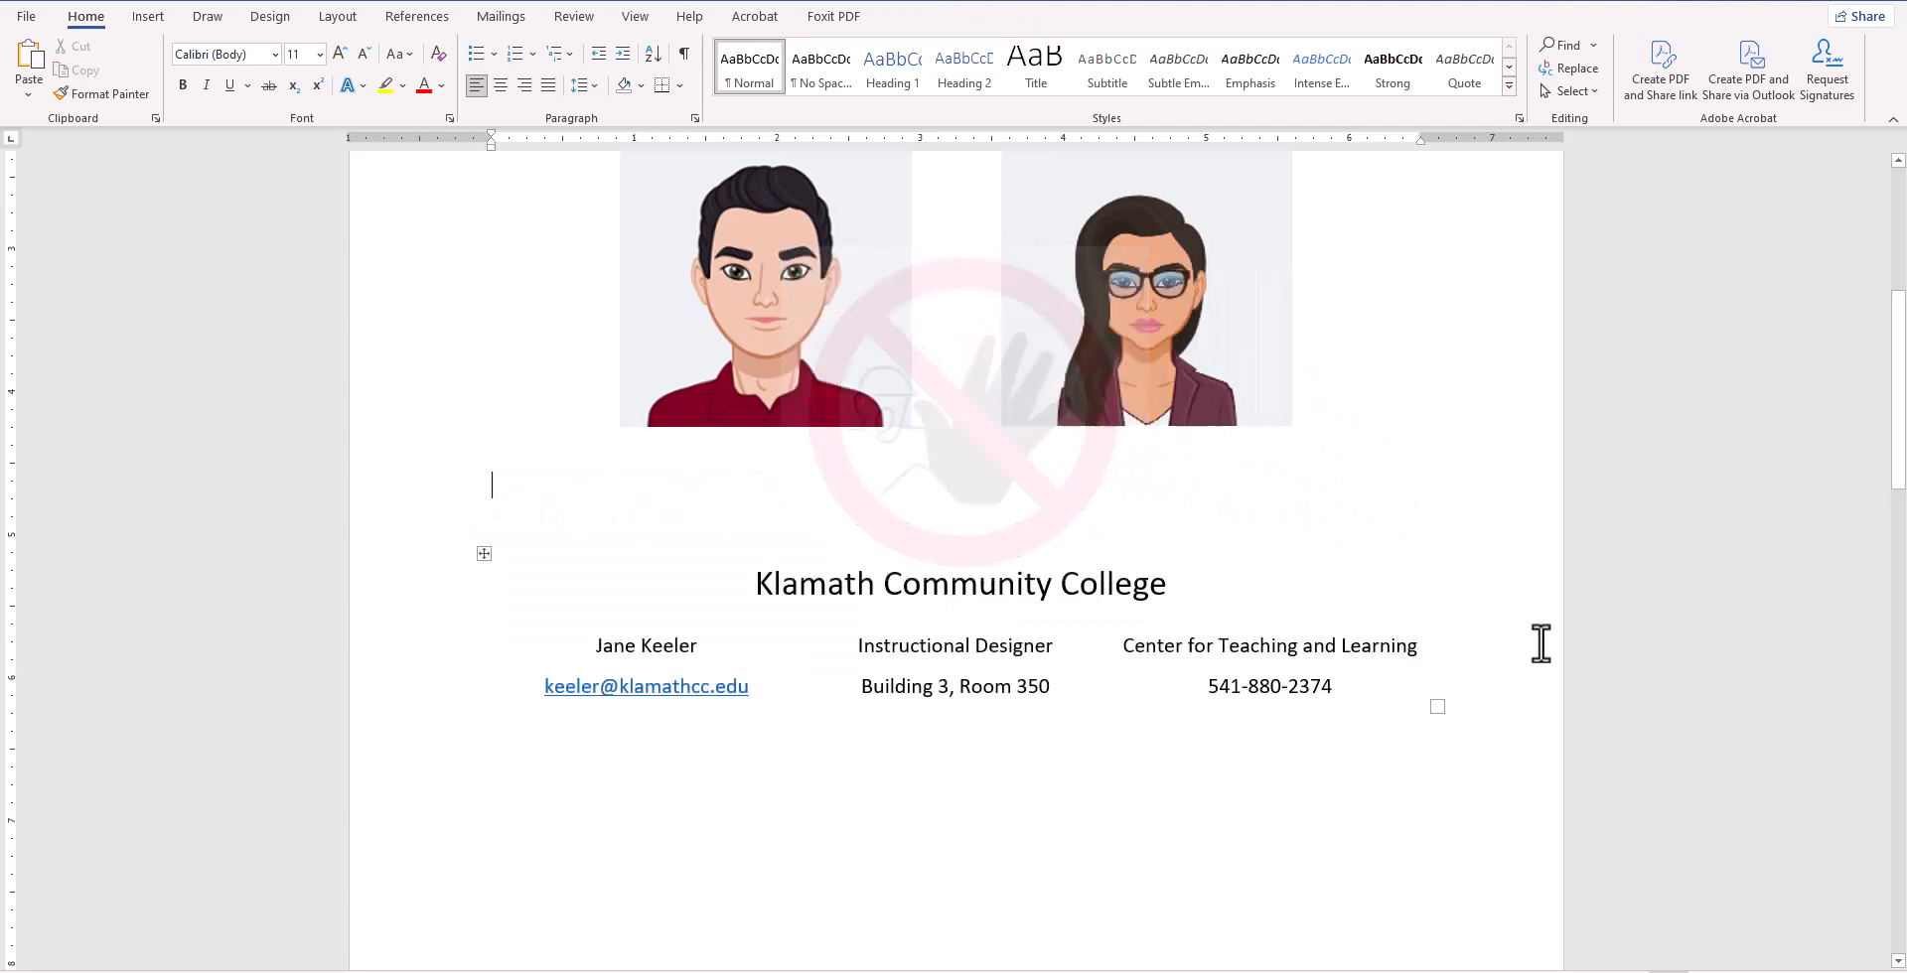
pyautogui.scroll(2, 1543, 645)
pyautogui.scroll(2, 1544, 645)
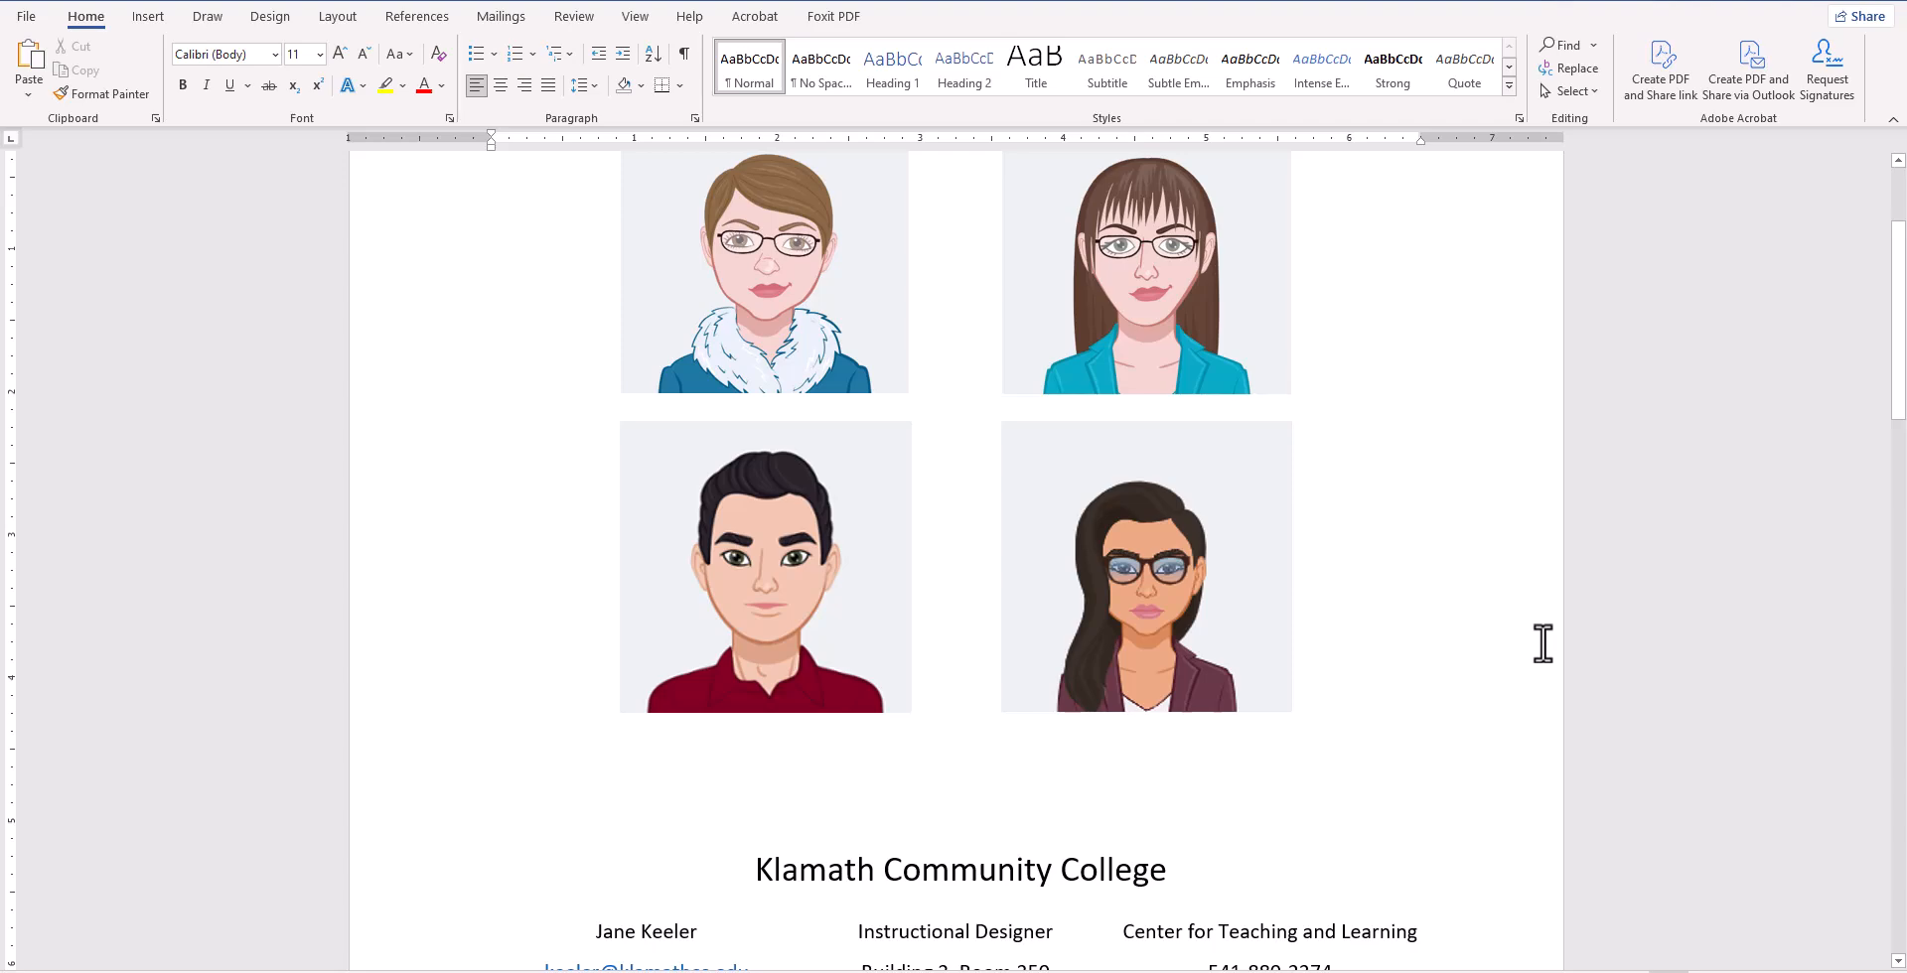
# - Enable the First Column and Header Row options for the city population and income data table
pyautogui.scroll(-9, 1543, 644)
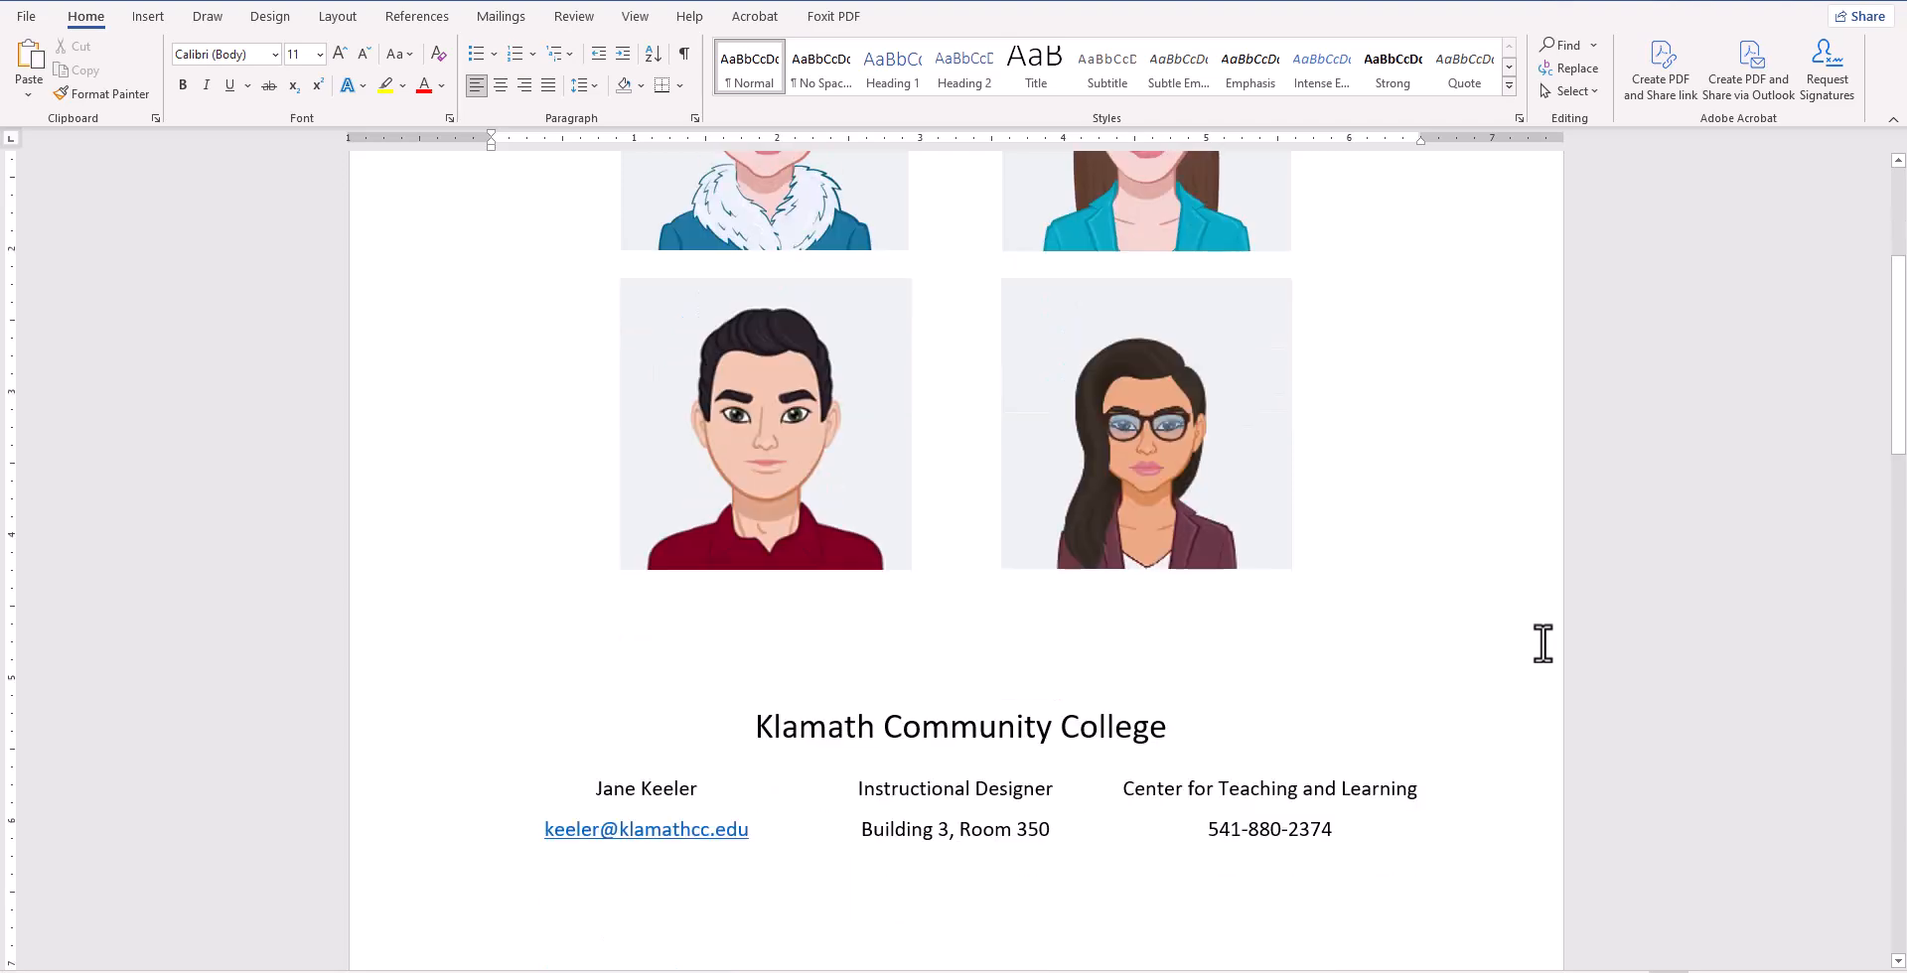
pyautogui.scroll(-8, 1543, 645)
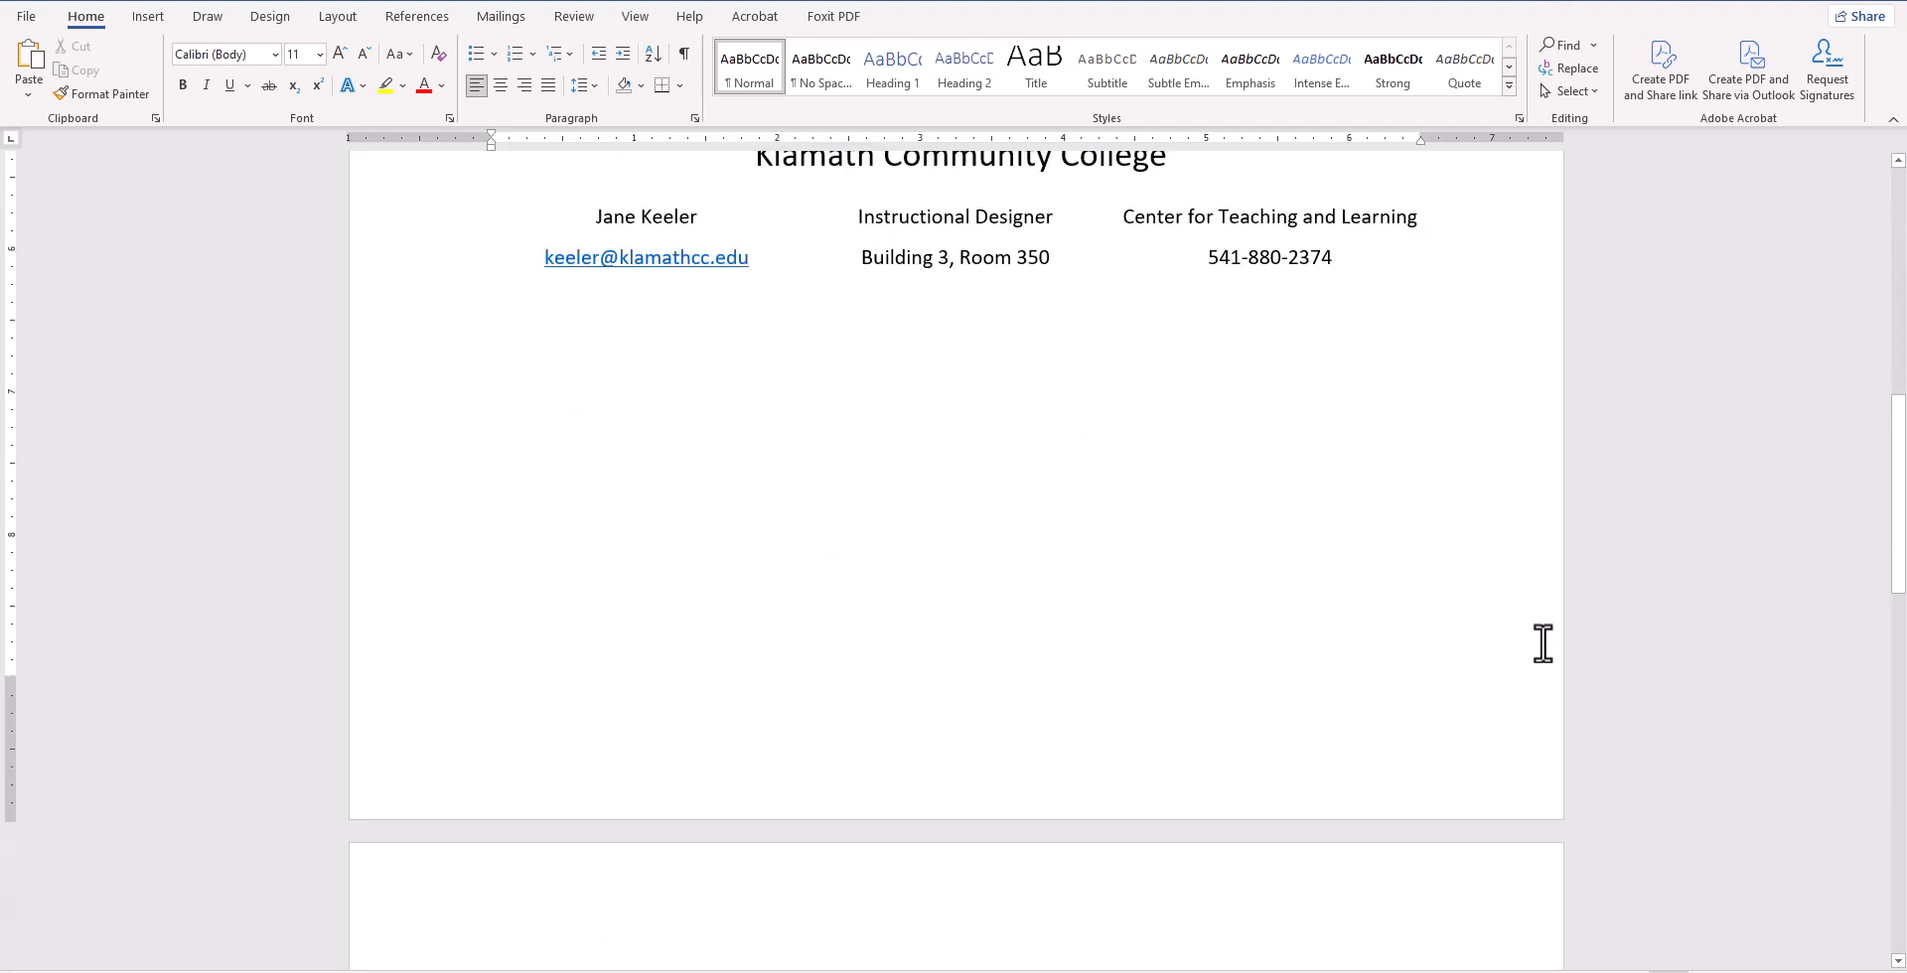
pyautogui.scroll(-2, 1543, 645)
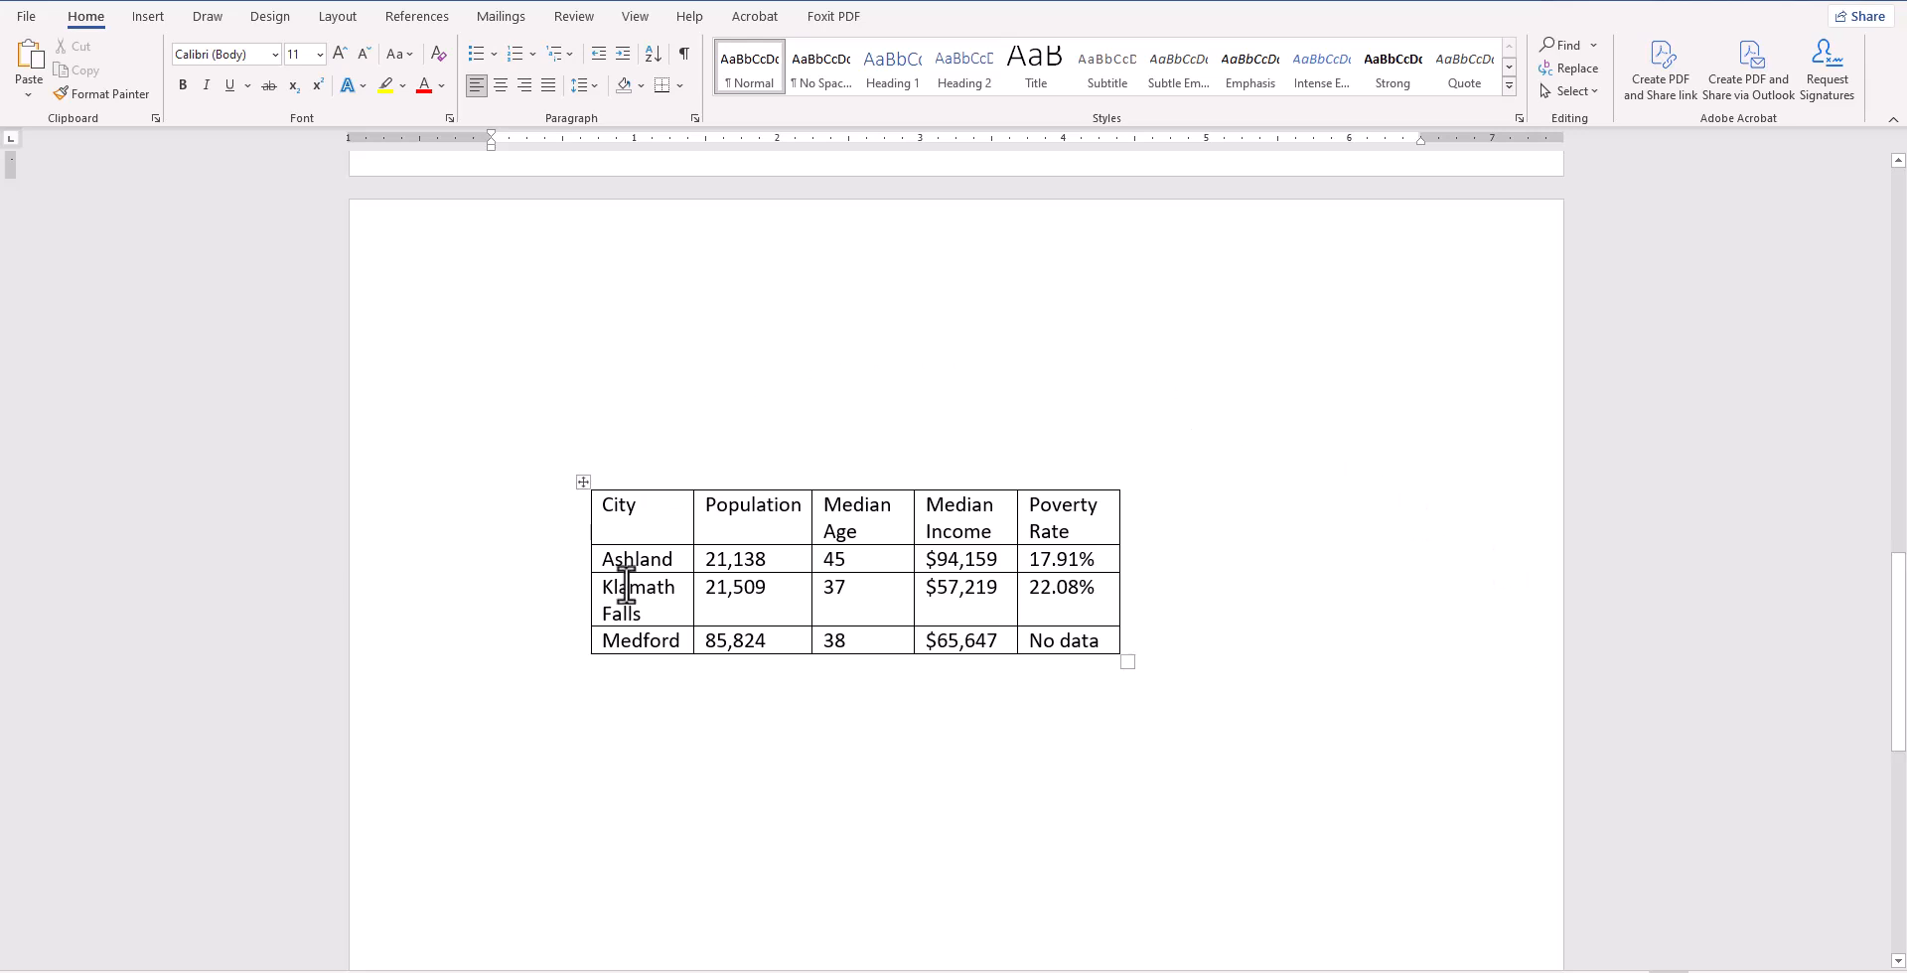
pyautogui.click(582, 481)
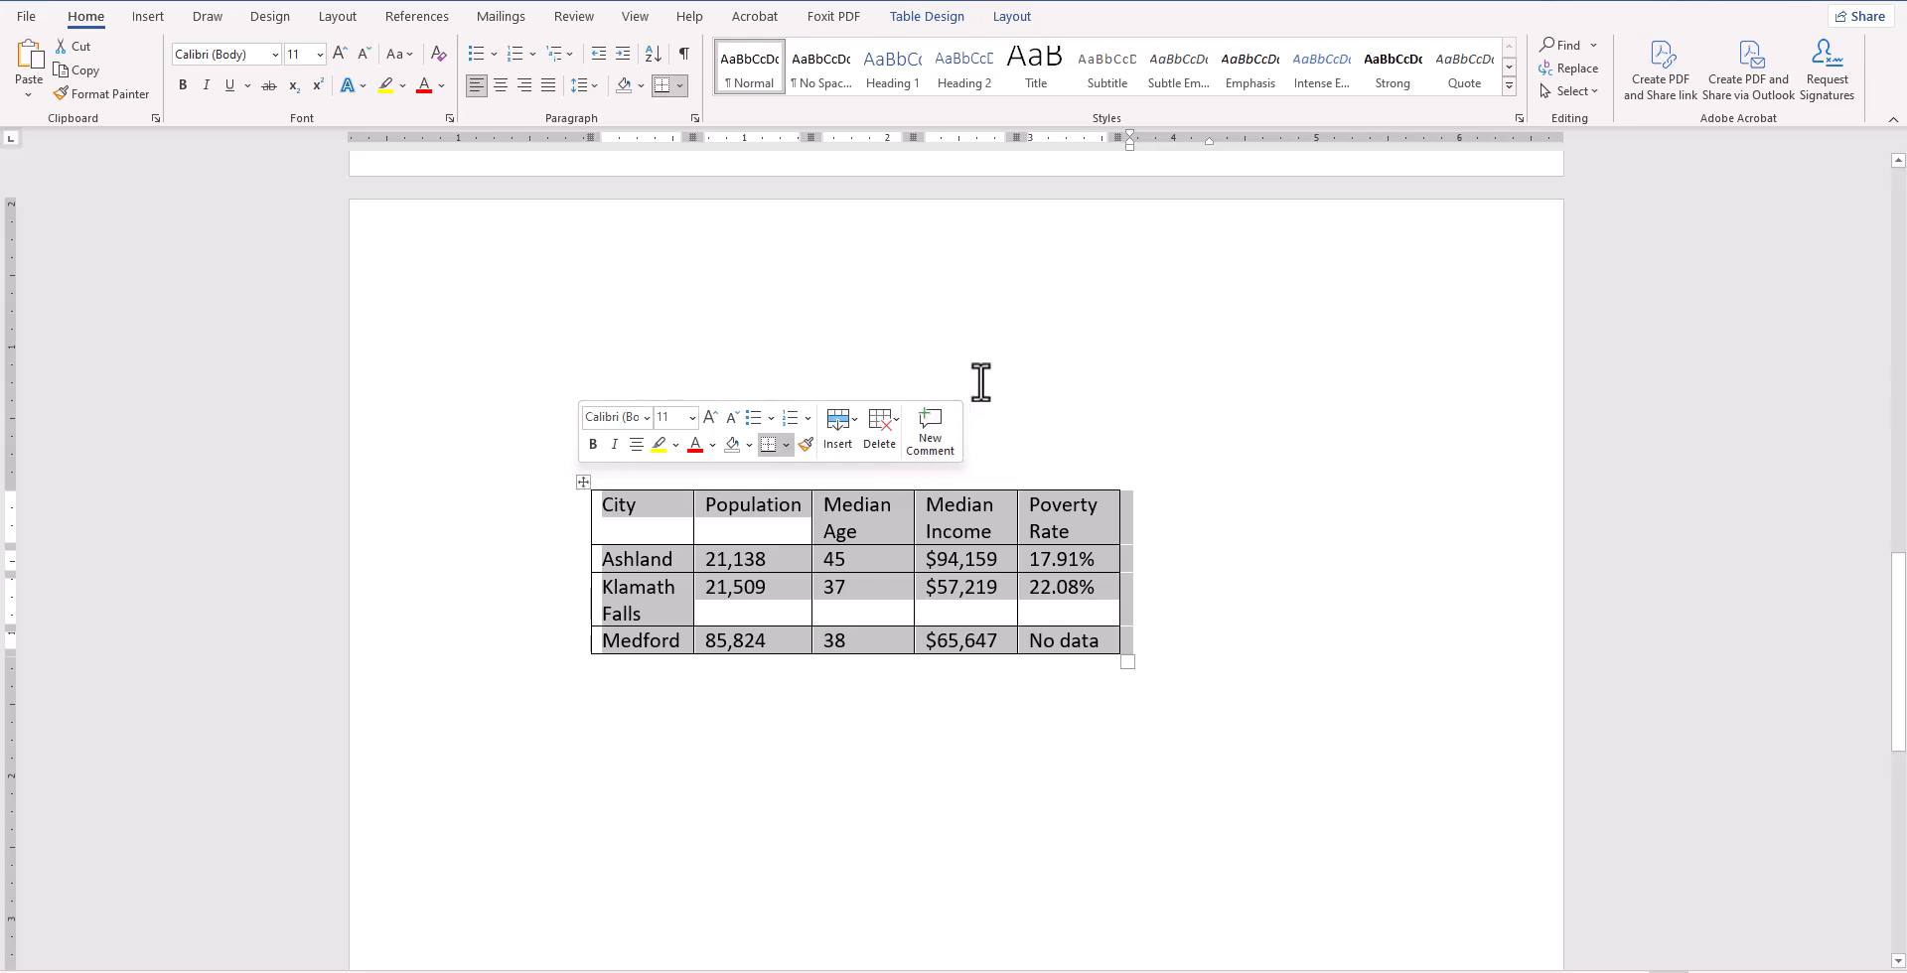
pyautogui.click(927, 17)
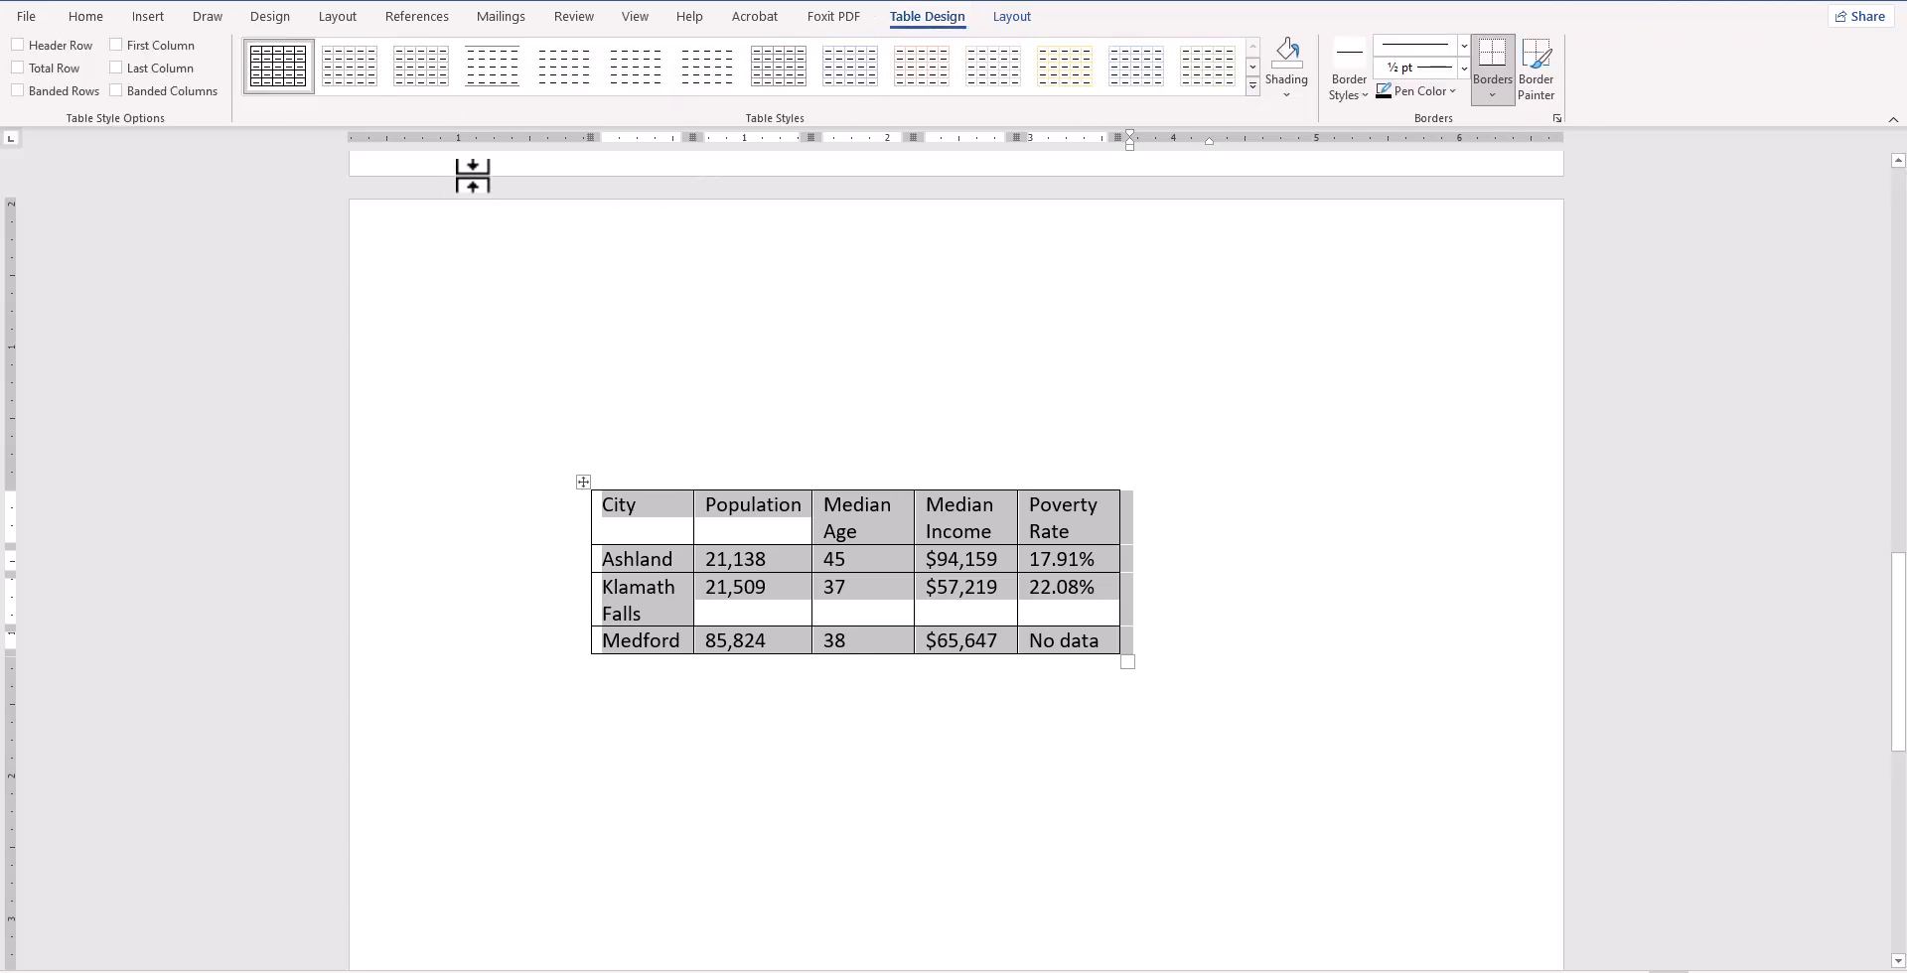
pyautogui.click(116, 44)
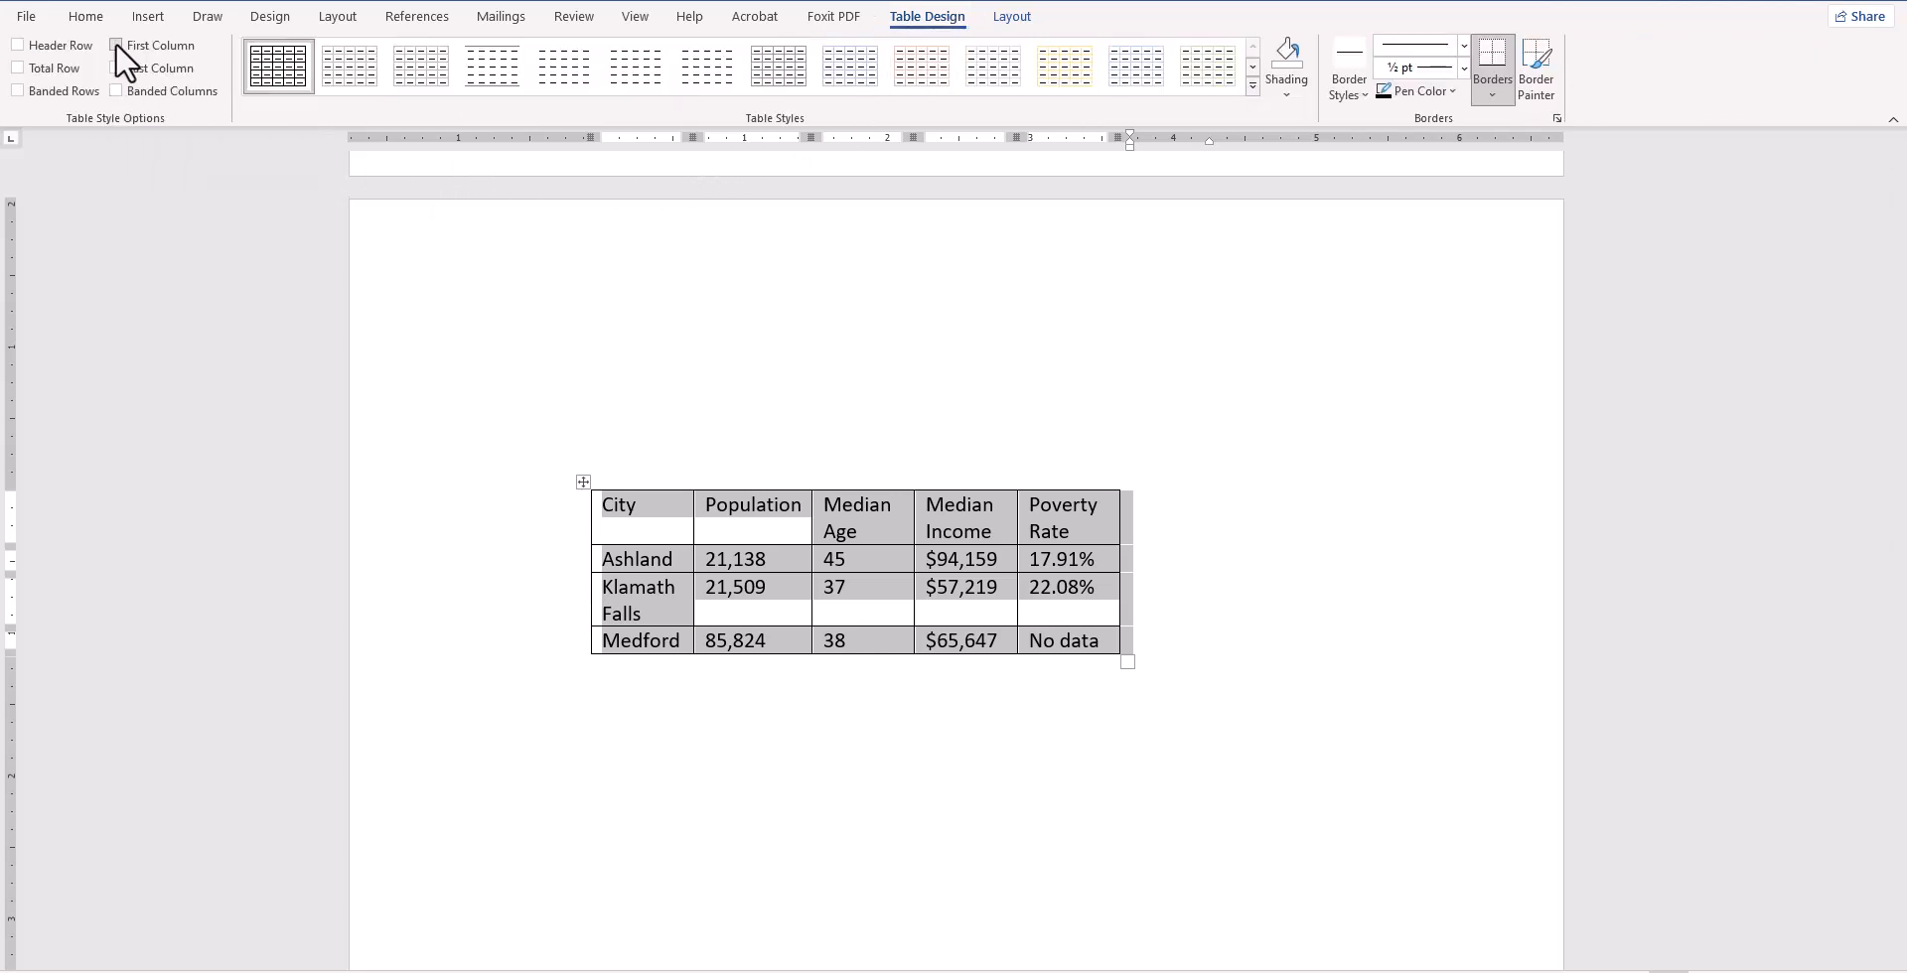
pyautogui.click(16, 47)
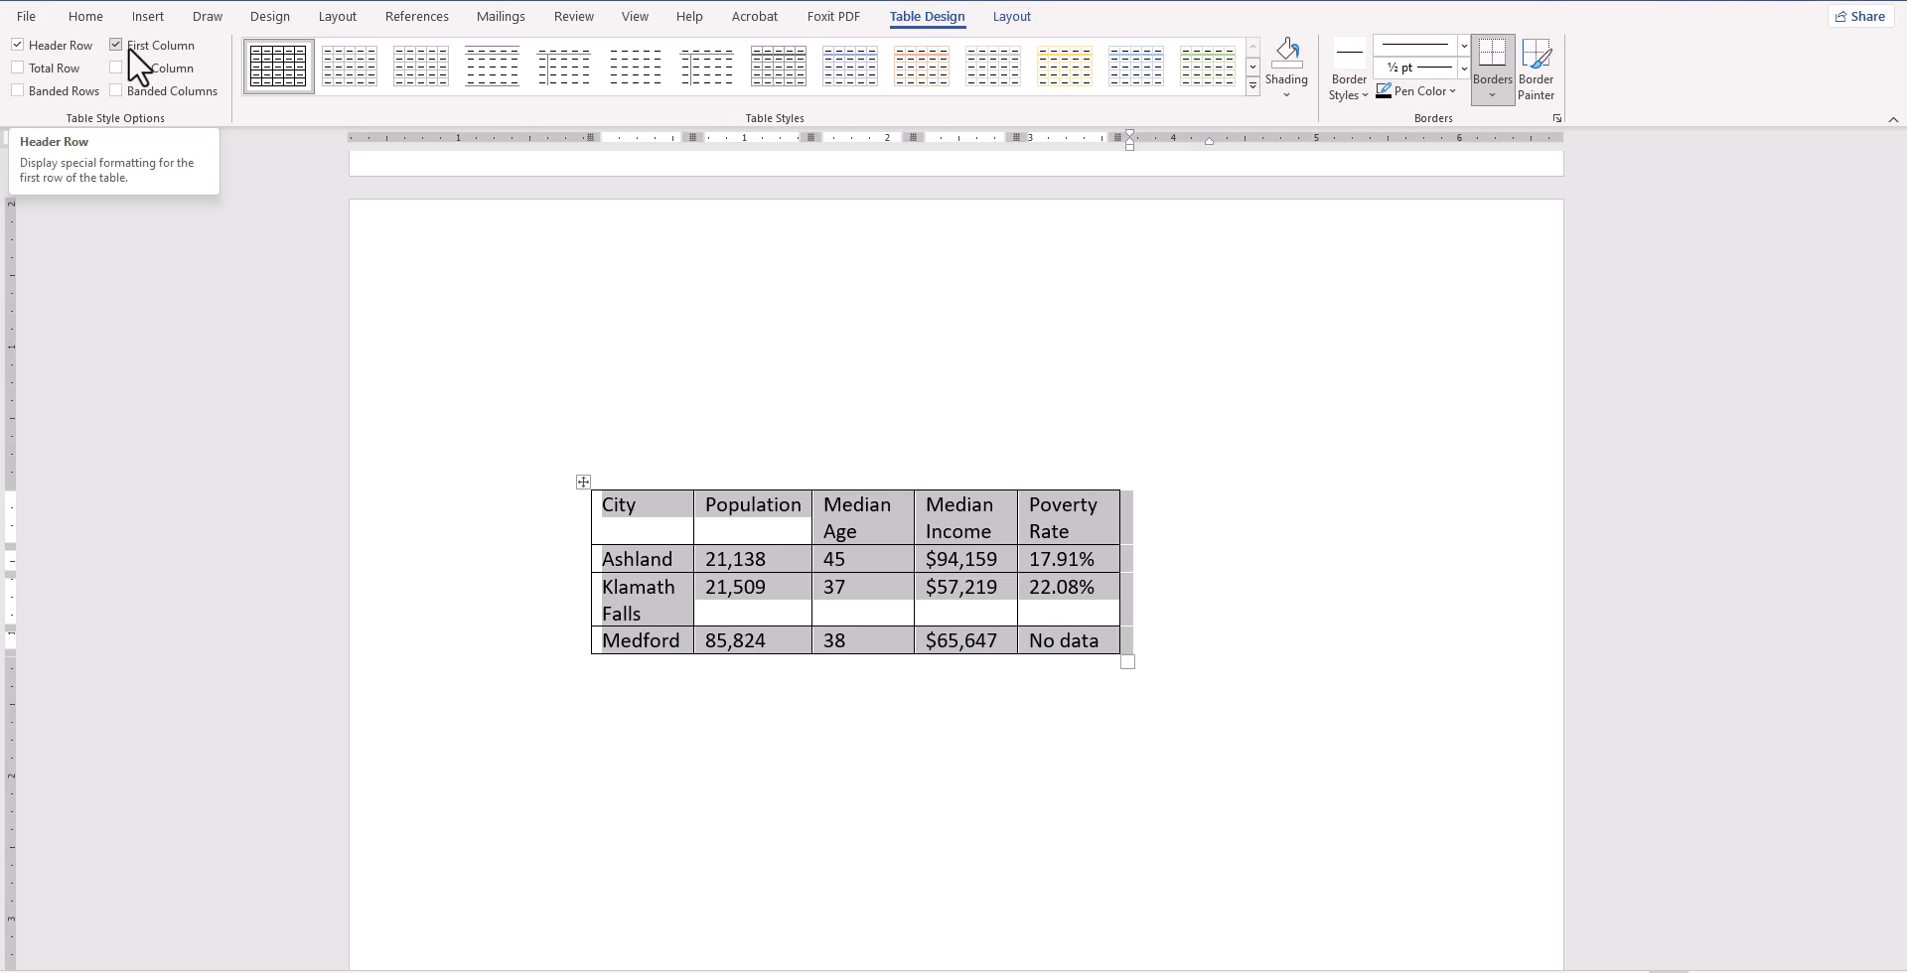
pyautogui.click(1188, 529)
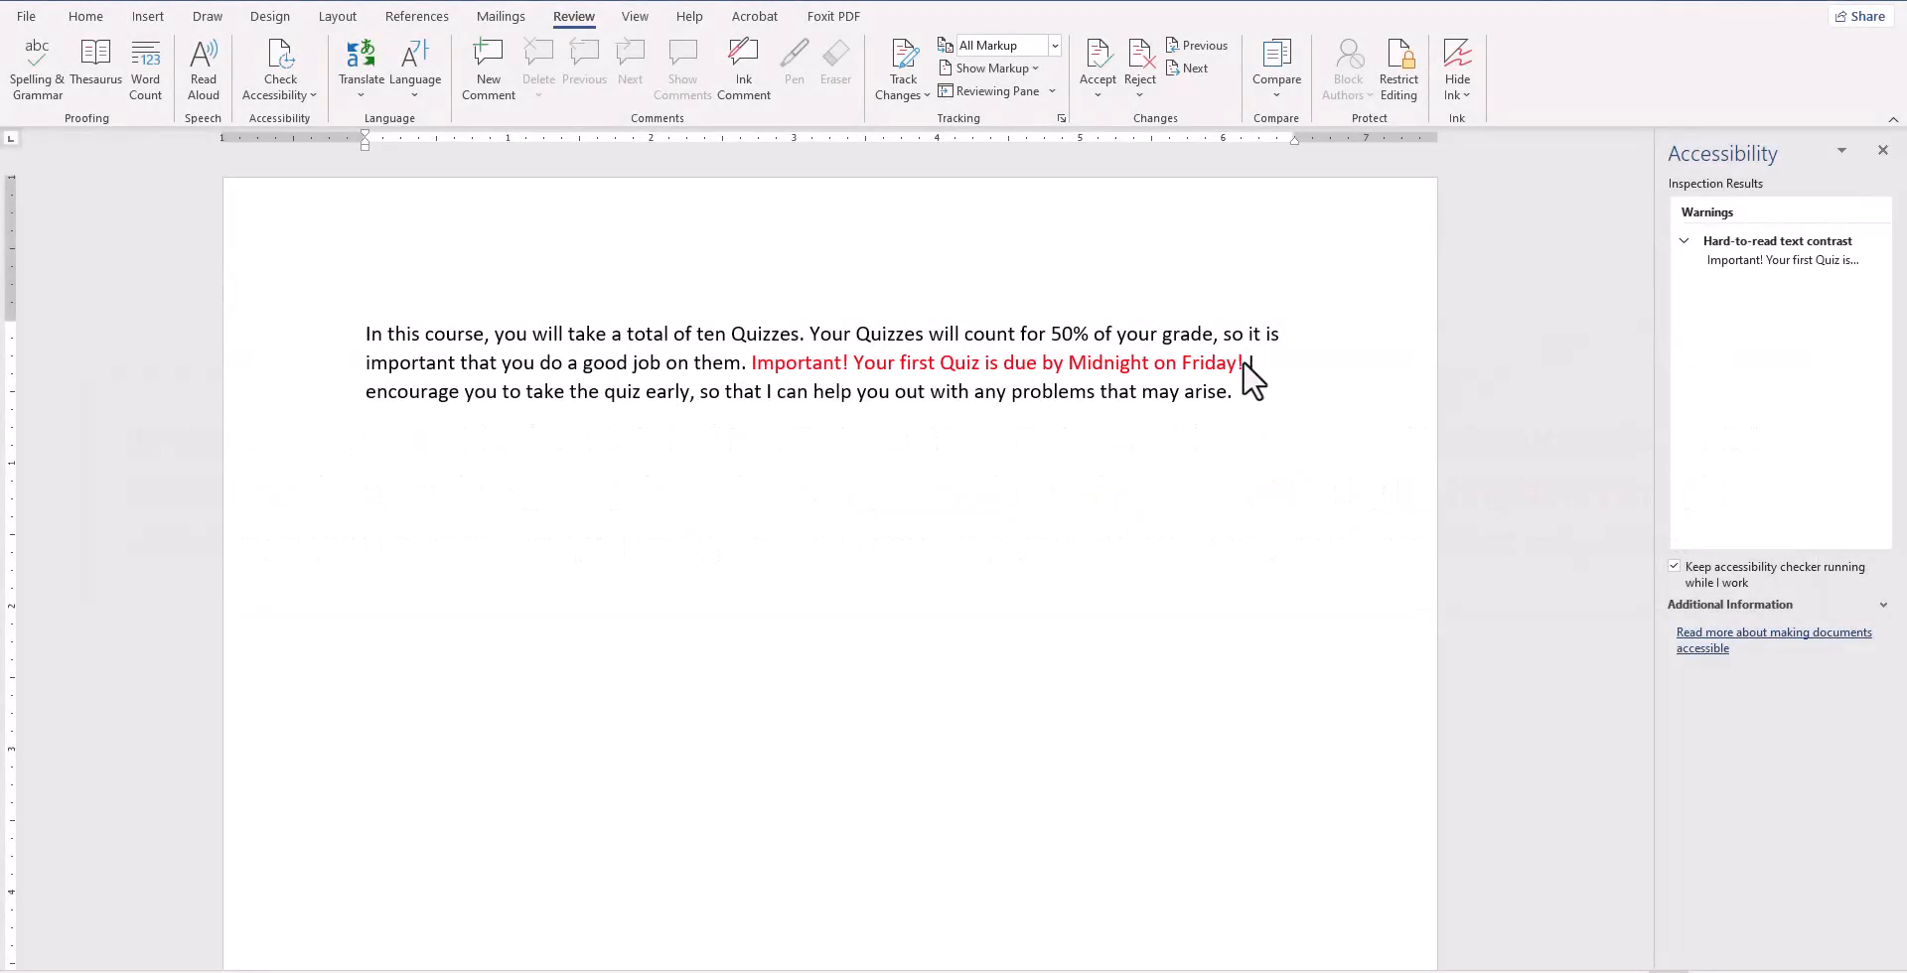
# - Make the red sentence "Important! Your first Quiz is due by Midnight on Friday!" bold, underlined and dark red
pyautogui.moveTo(1242, 364); pyautogui.dragTo(776, 363)
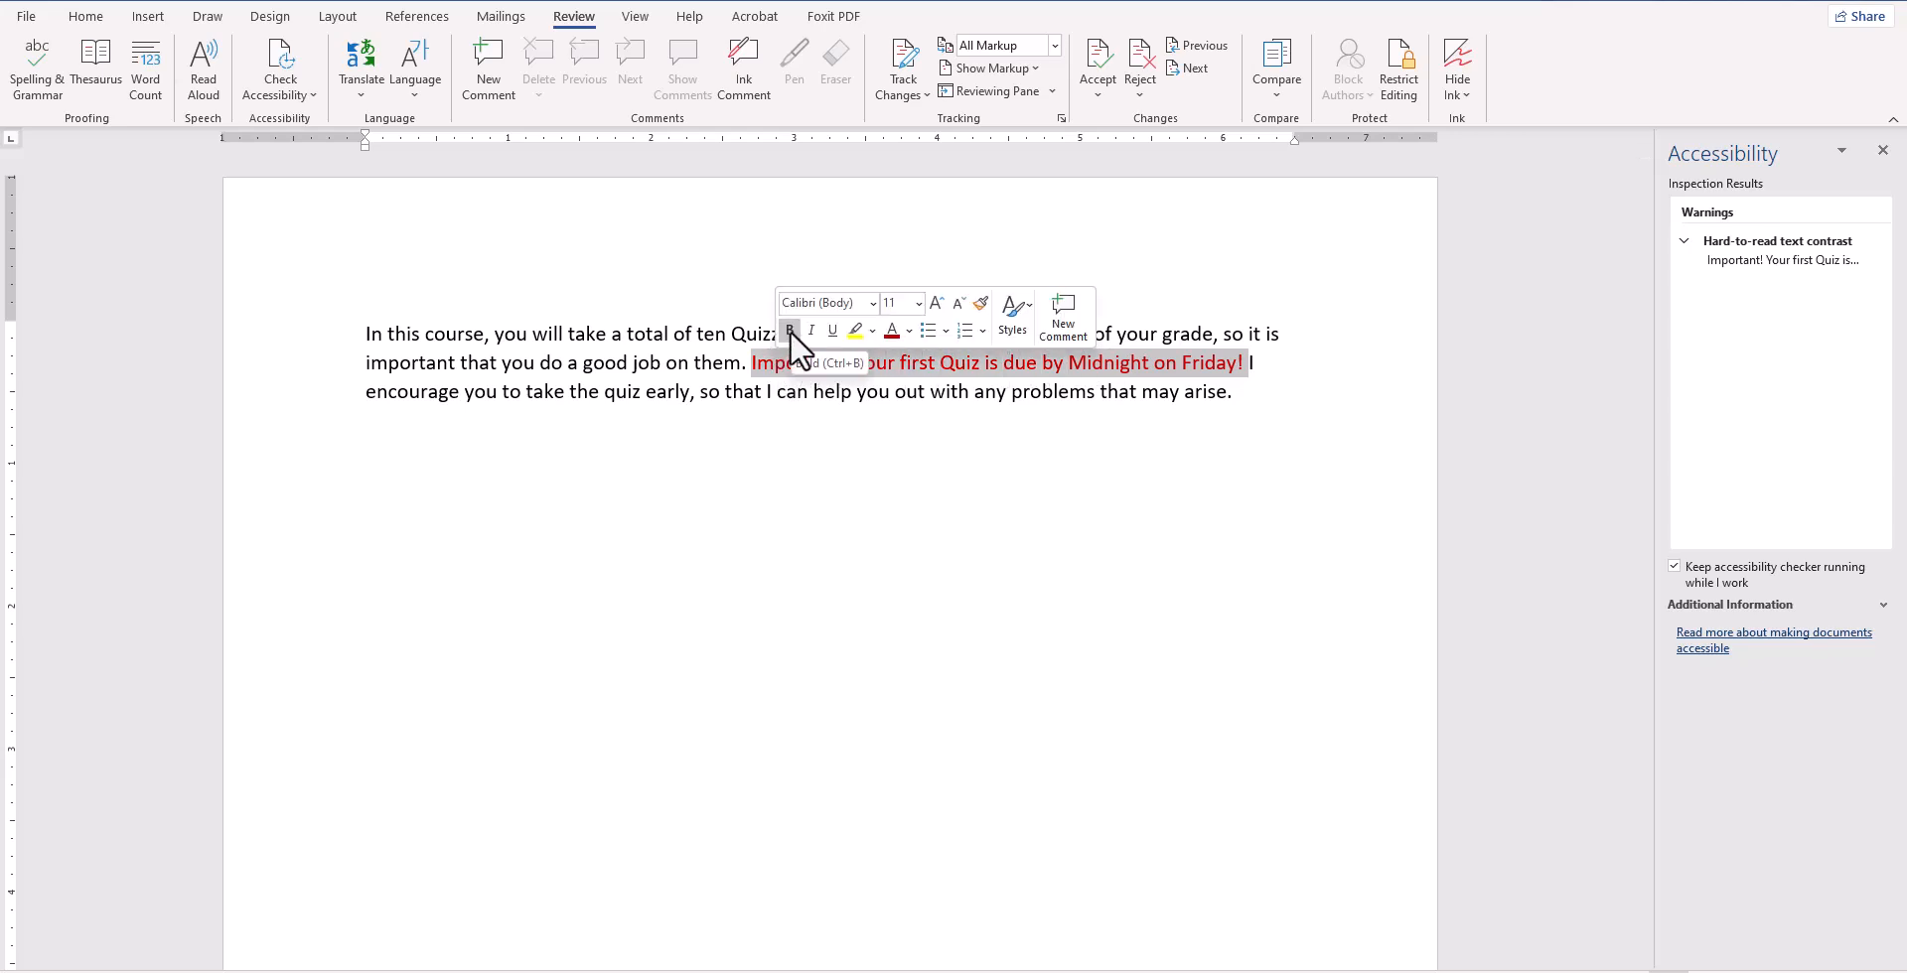
pyautogui.click(789, 330)
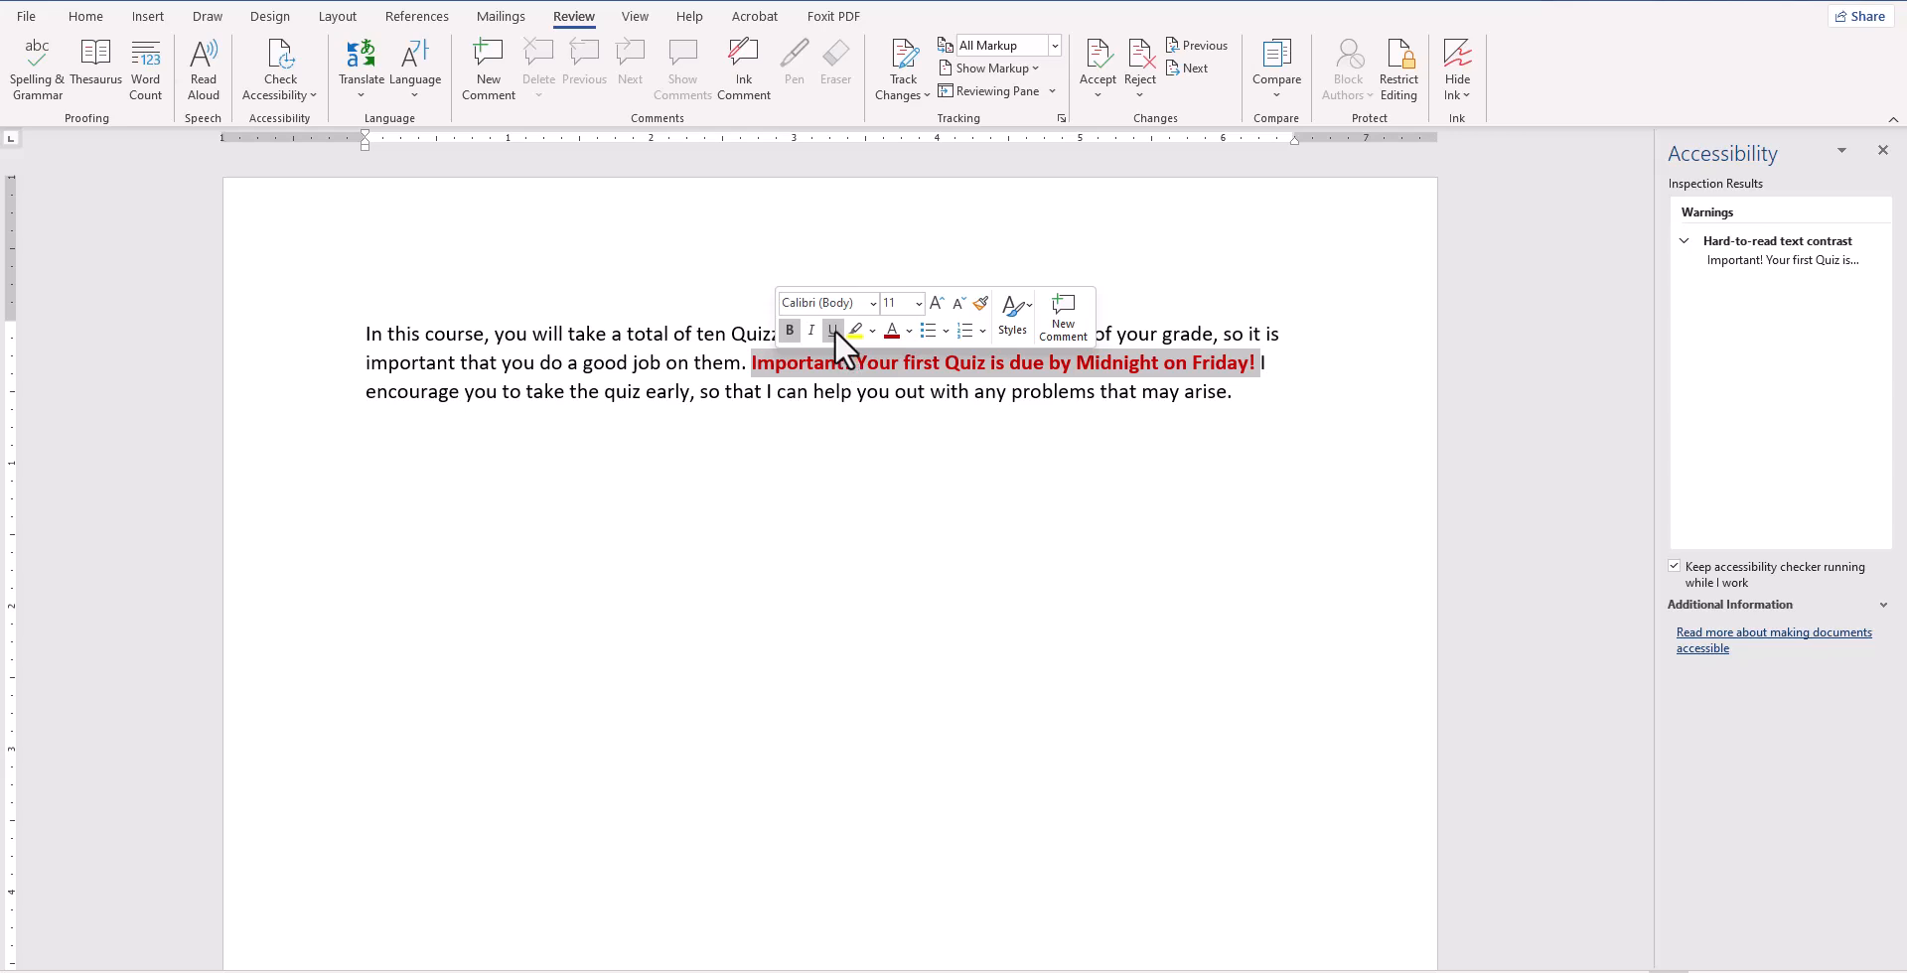
pyautogui.click(834, 330)
pyautogui.click(910, 332)
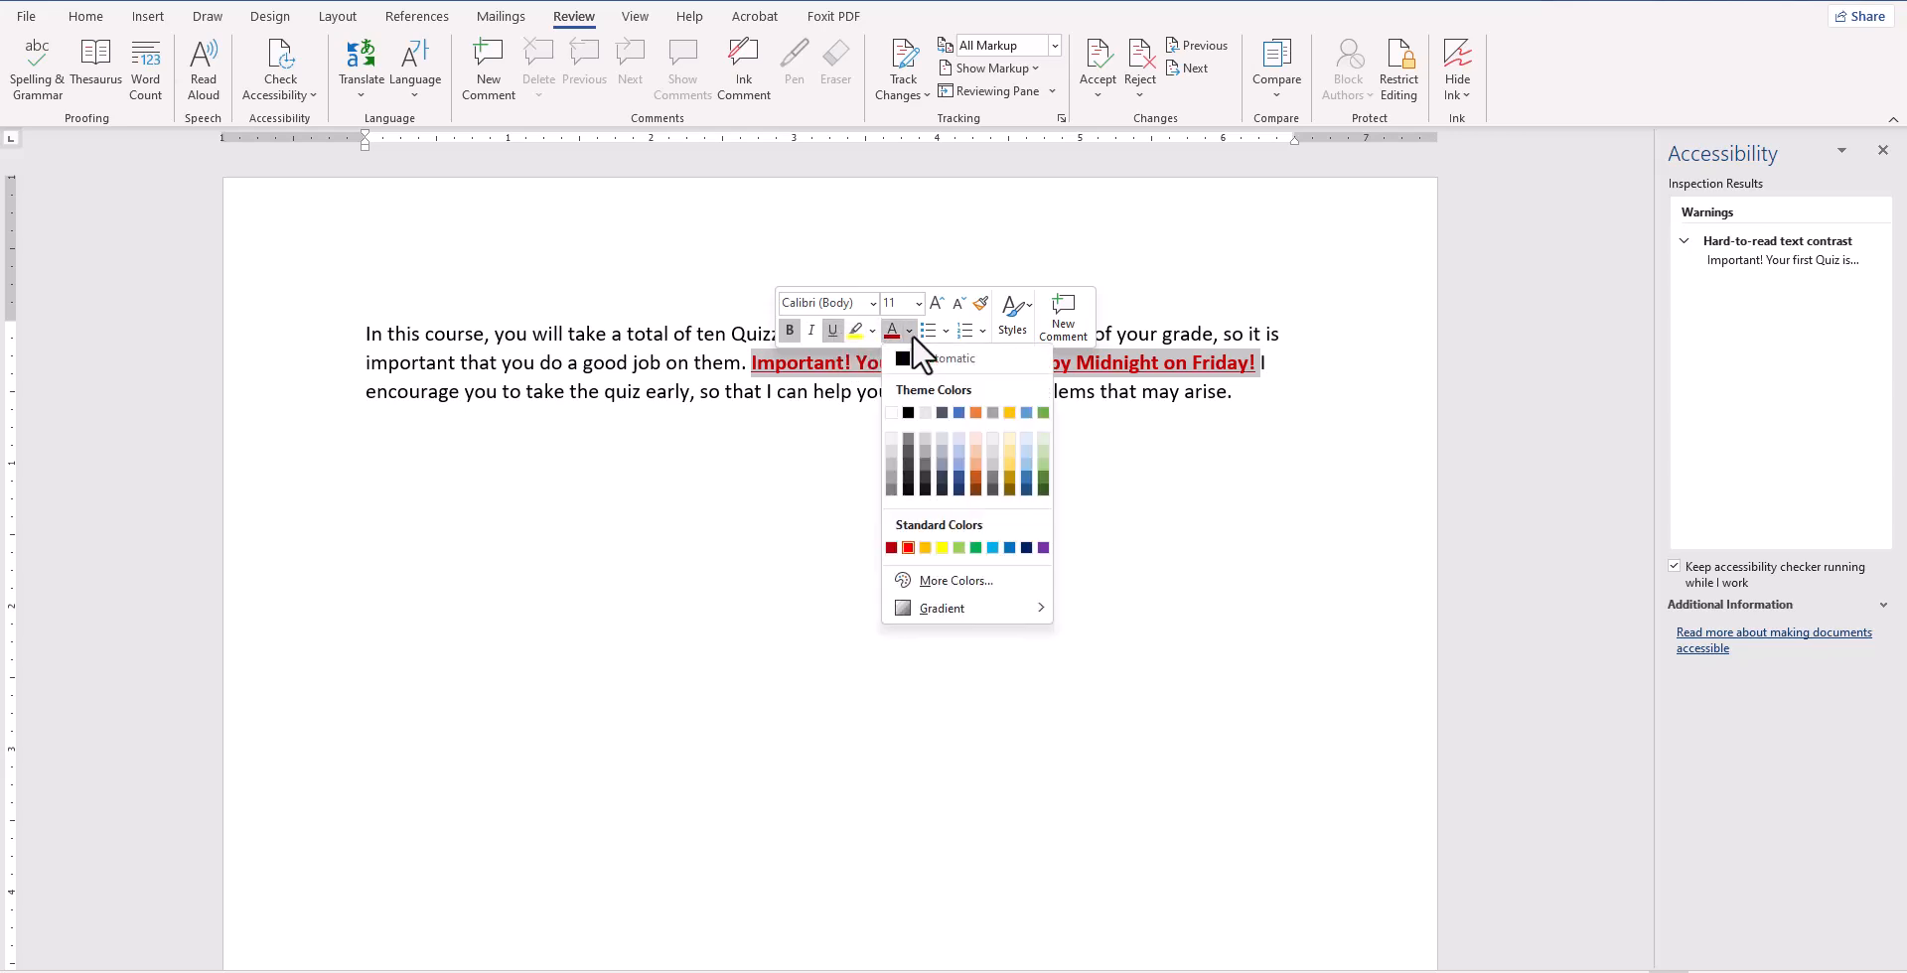
pyautogui.click(891, 548)
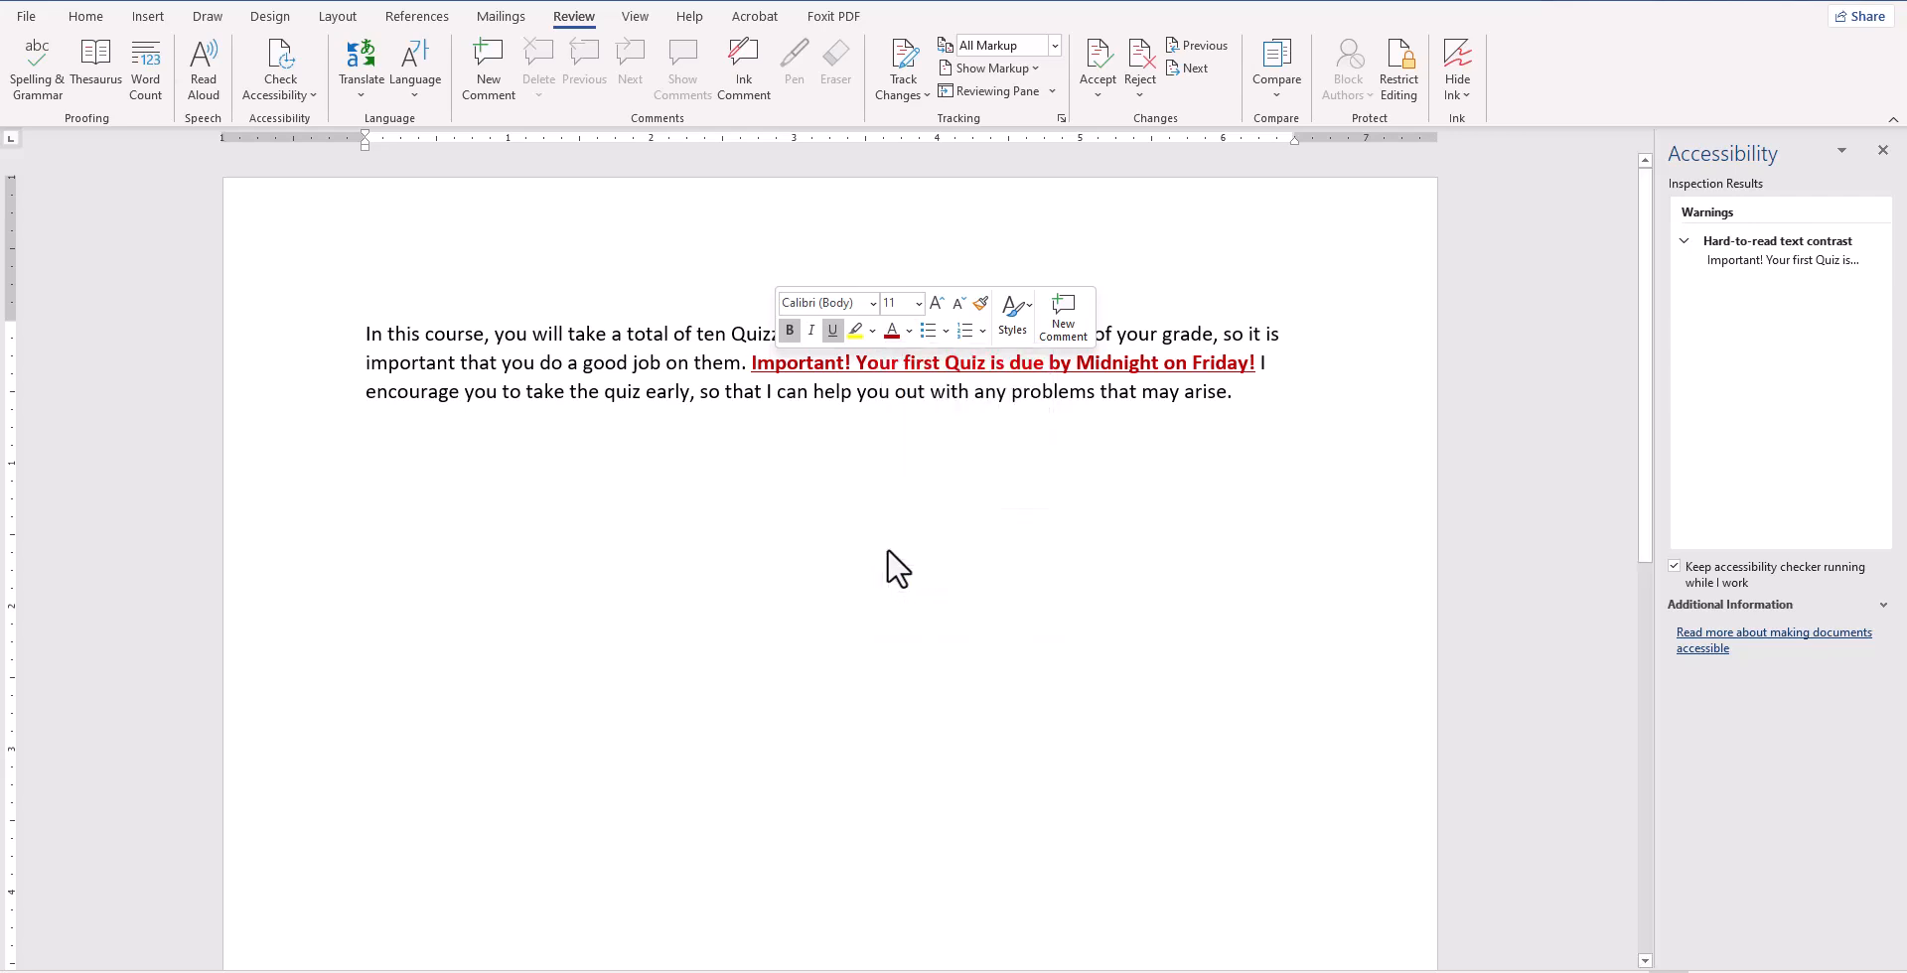
pyautogui.click(1113, 523)
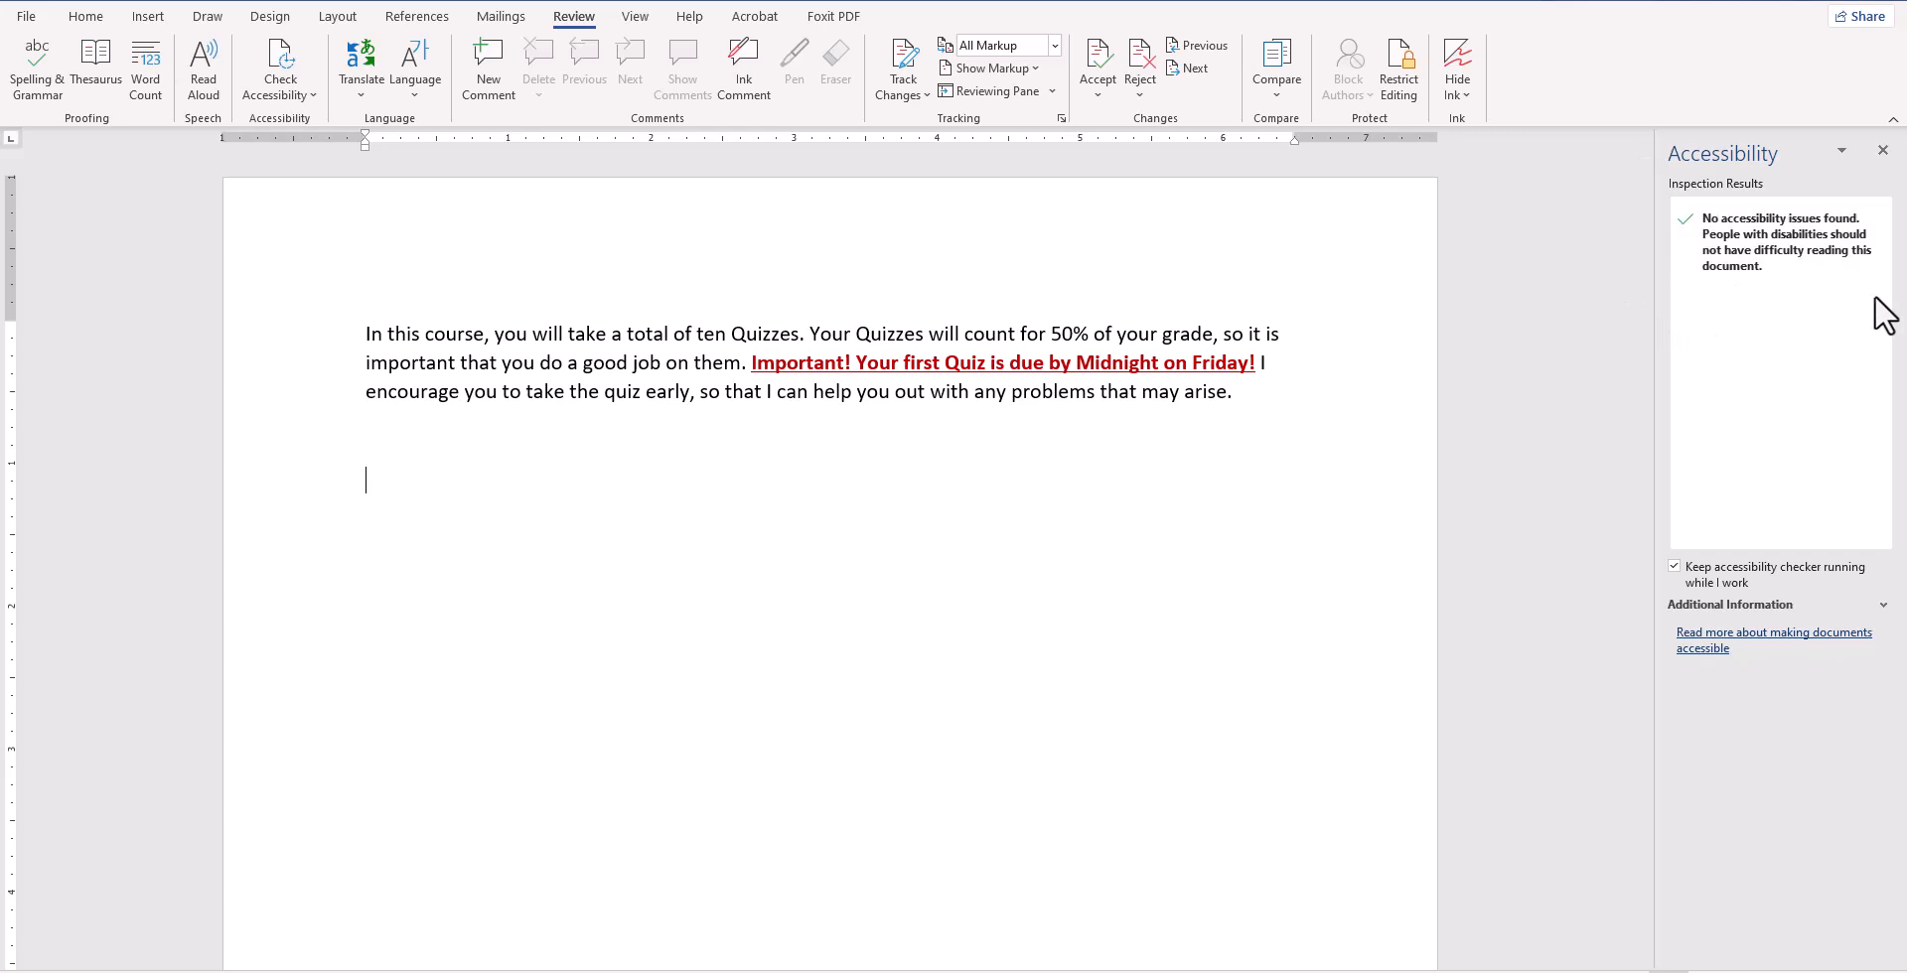